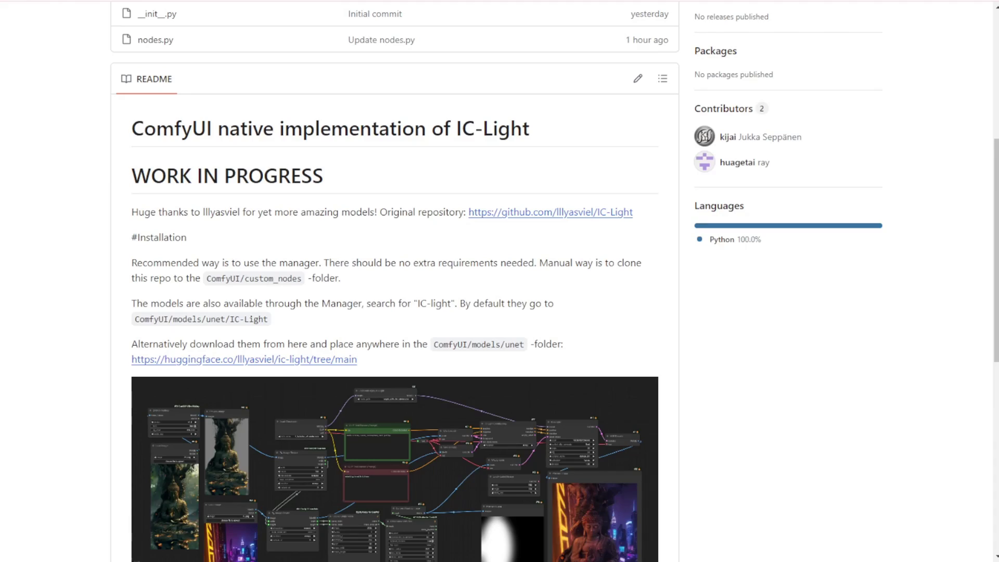
Step: Examine the relighting examples in the original IC-Light repository's README and return to the repository's file listing
scroll(500, 281, "up", 6)
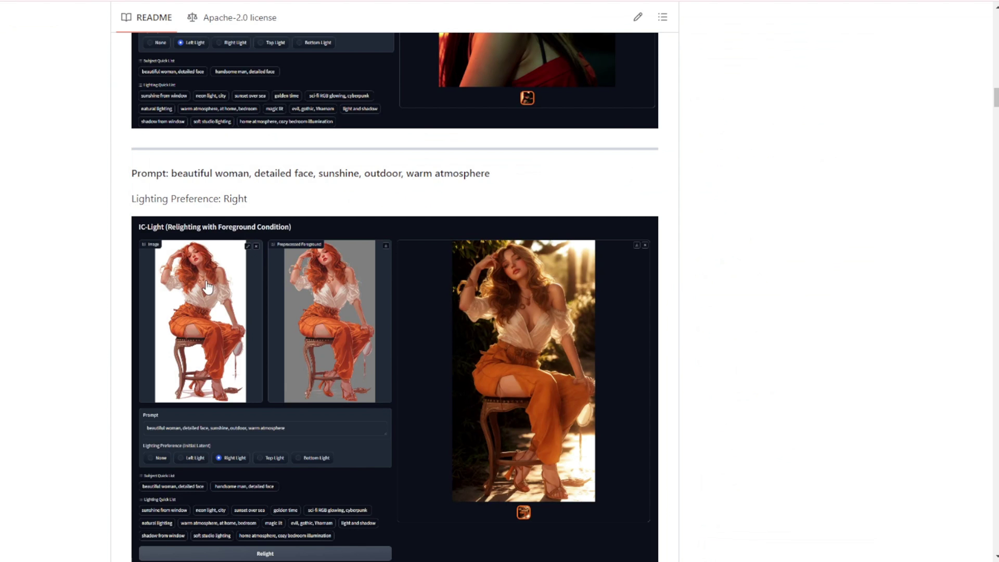
scroll(158, 278, "up", 7)
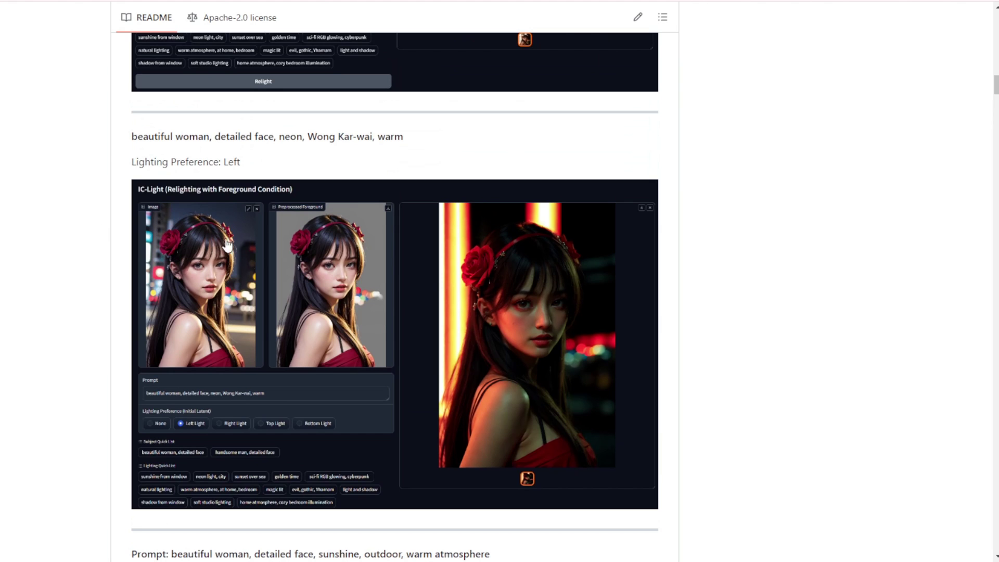
scroll(206, 321, "up", 2)
scroll(207, 321, "down", 3)
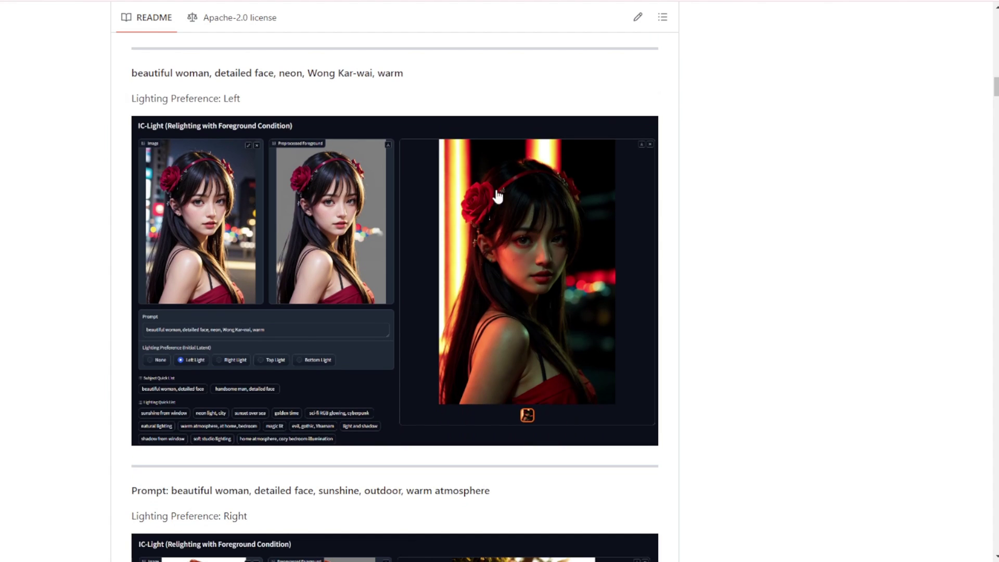
key("Home")
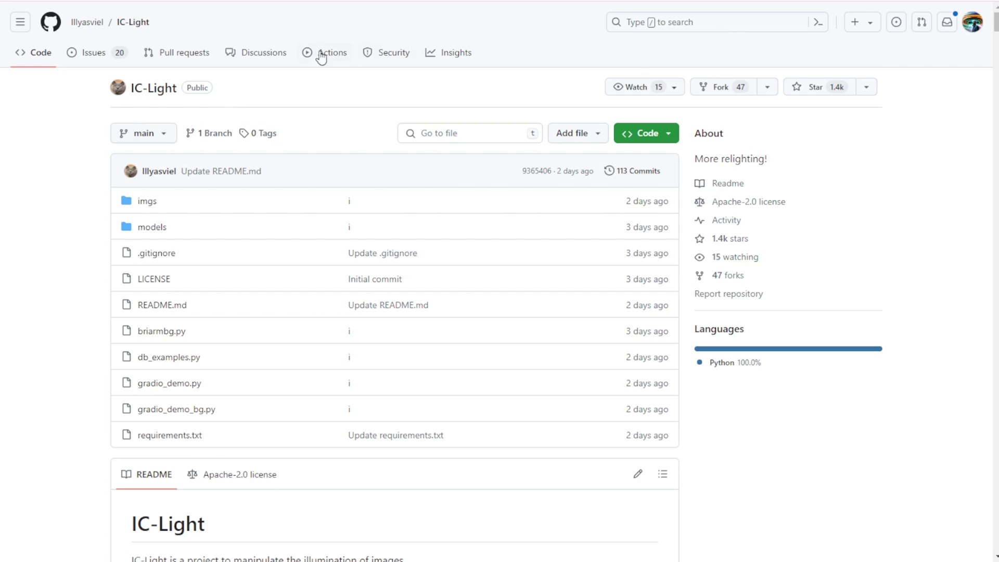
Step: Switch to the ComfyUI-IC-Light repository and read its README's installation instructions, model folder notes and example workflows
key("ctrl+Tab")
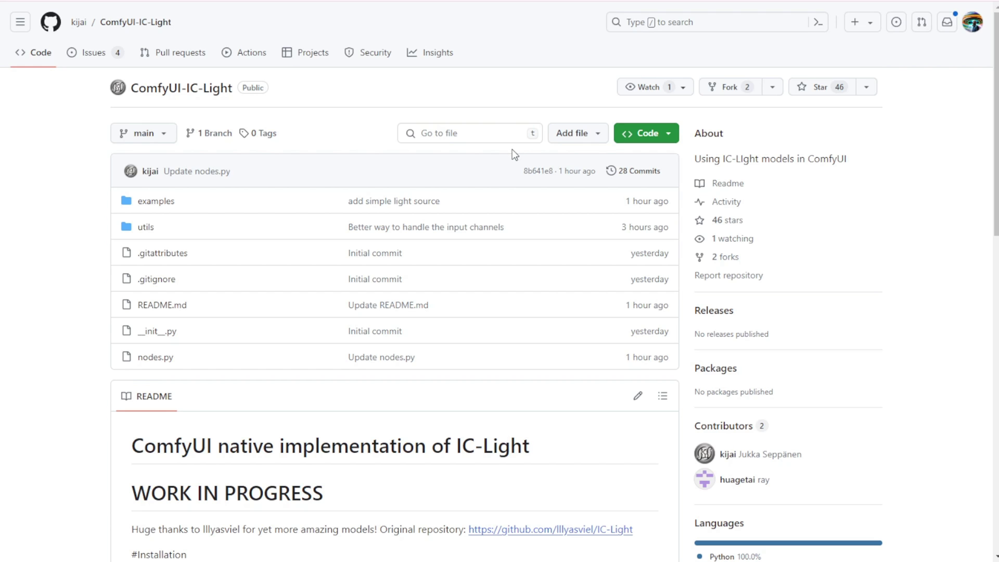
scroll(312, 283, "down", 3)
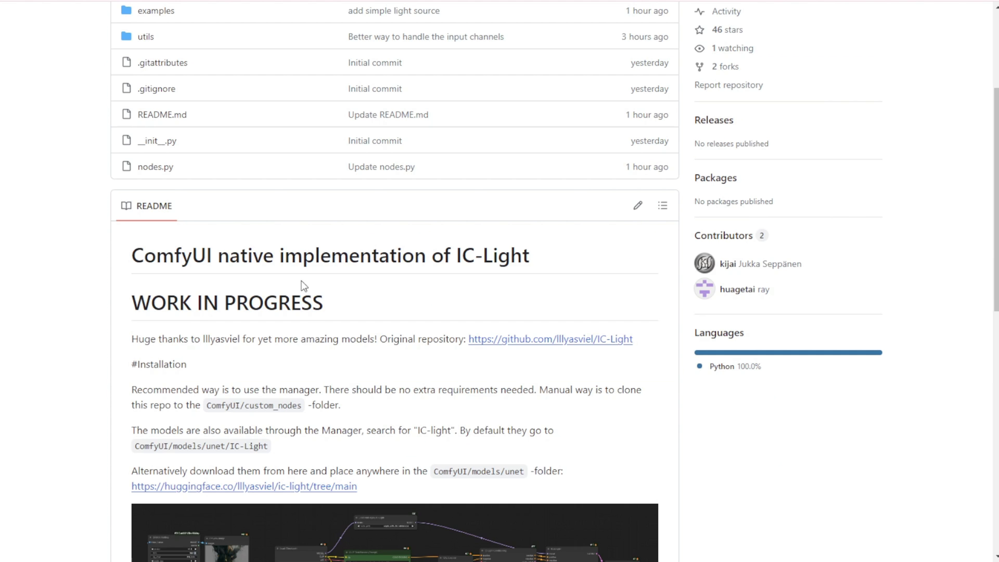
scroll(291, 338, "down", 3)
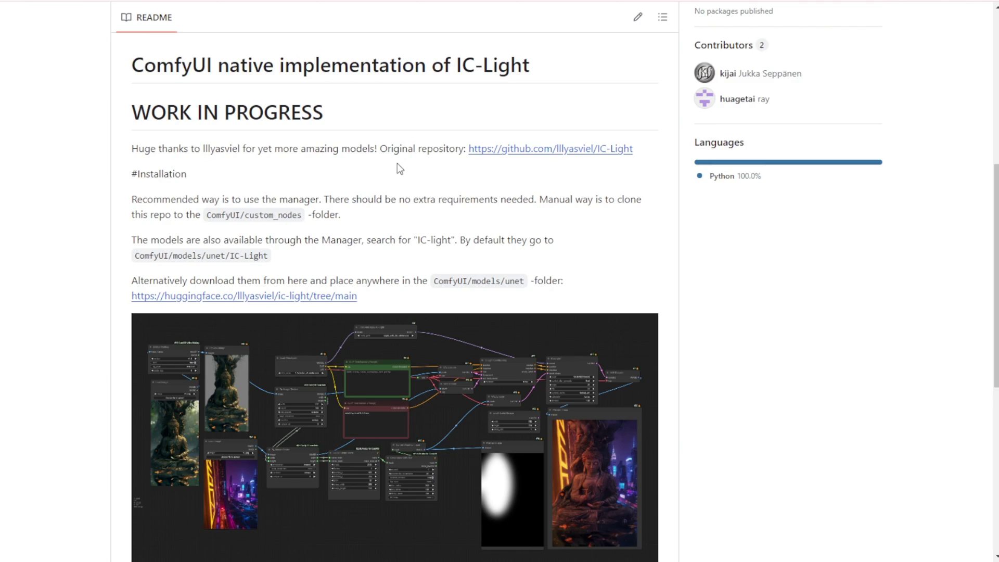
scroll(399, 163, "down", 1)
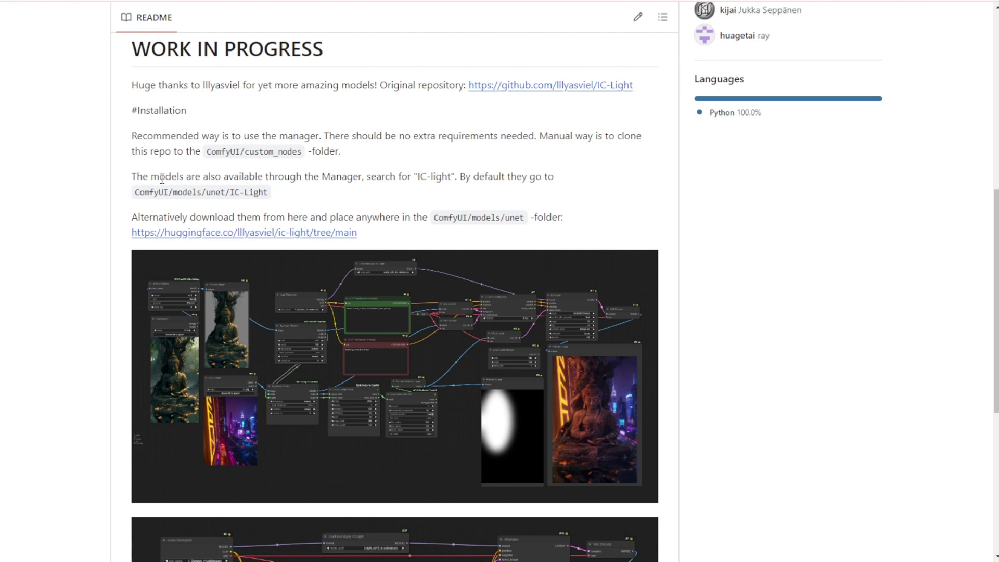
scroll(349, 351, "down", 1)
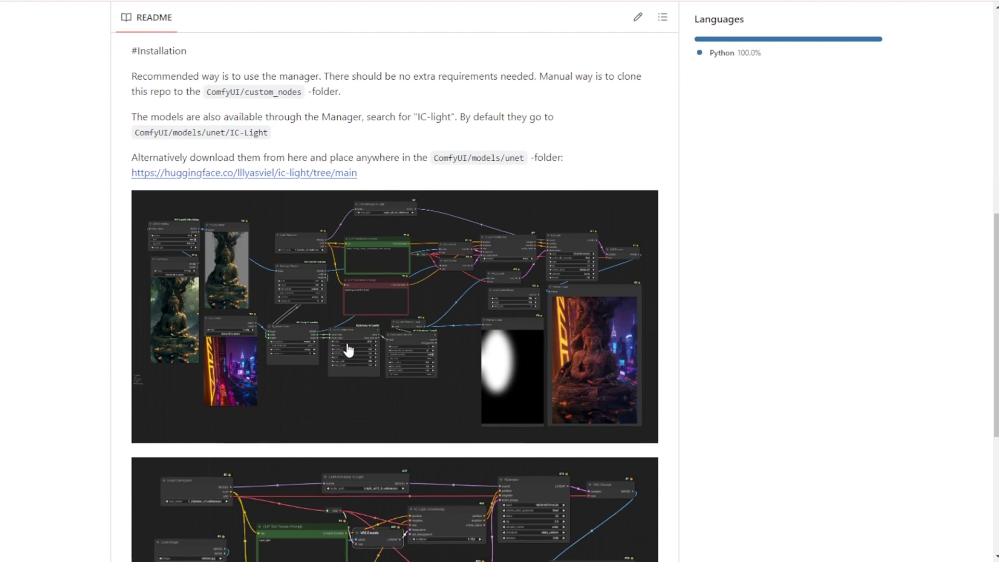
scroll(364, 343, "down", 1)
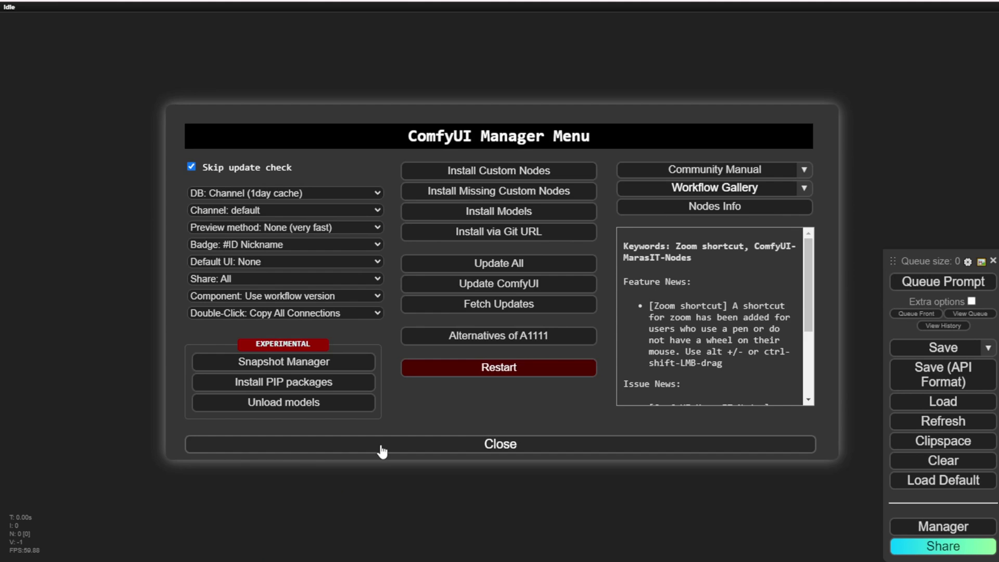
Step: In ComfyUI, close the ComfyUI Manager window and move the floating queue menu higher on the canvas
left_click(380, 445)
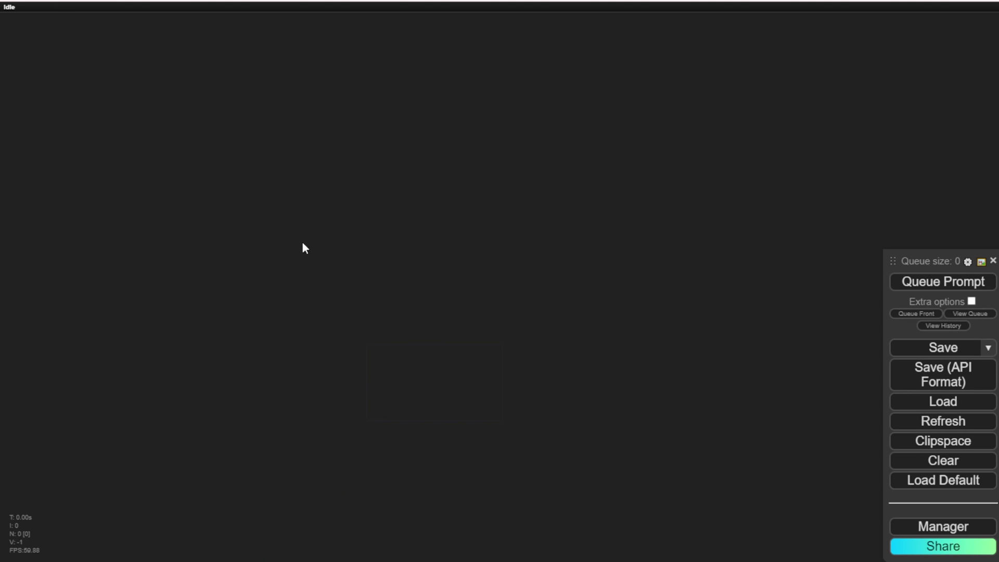
left_click_drag(891, 261, 917, 27)
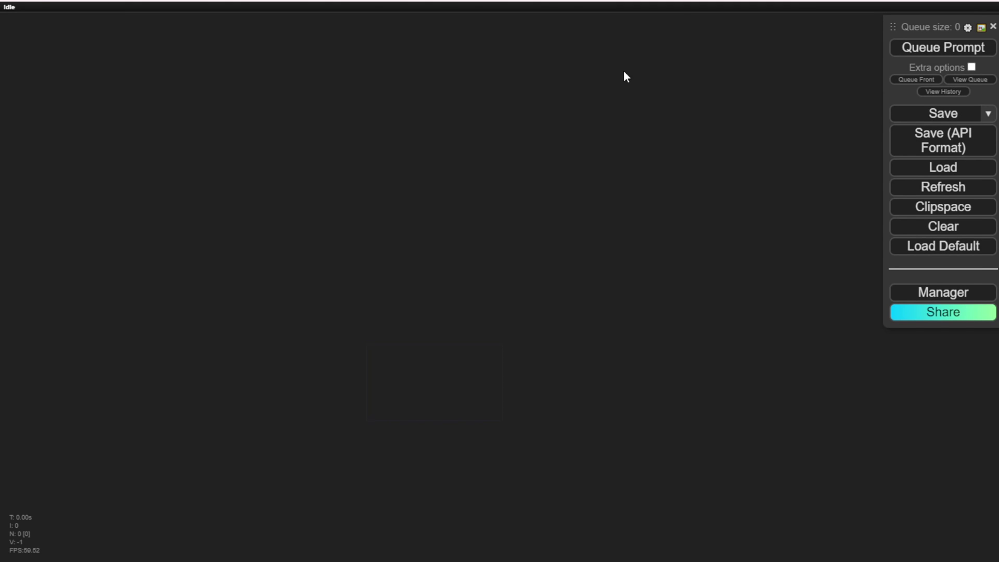
Step: Search the Manager's installable custom nodes for ComfyUI-IC-Light, then leave the node list
left_click(929, 295)
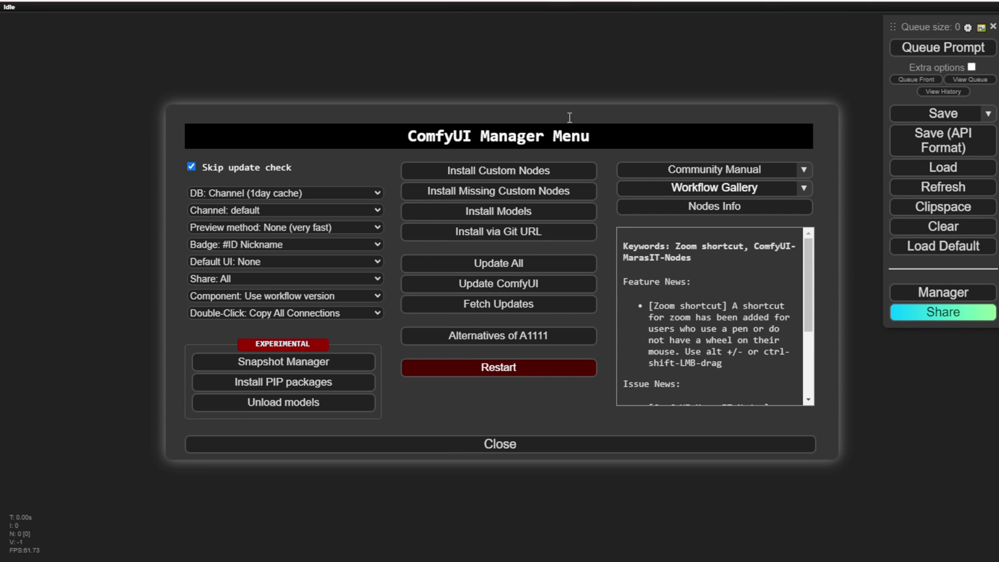
left_click(497, 175)
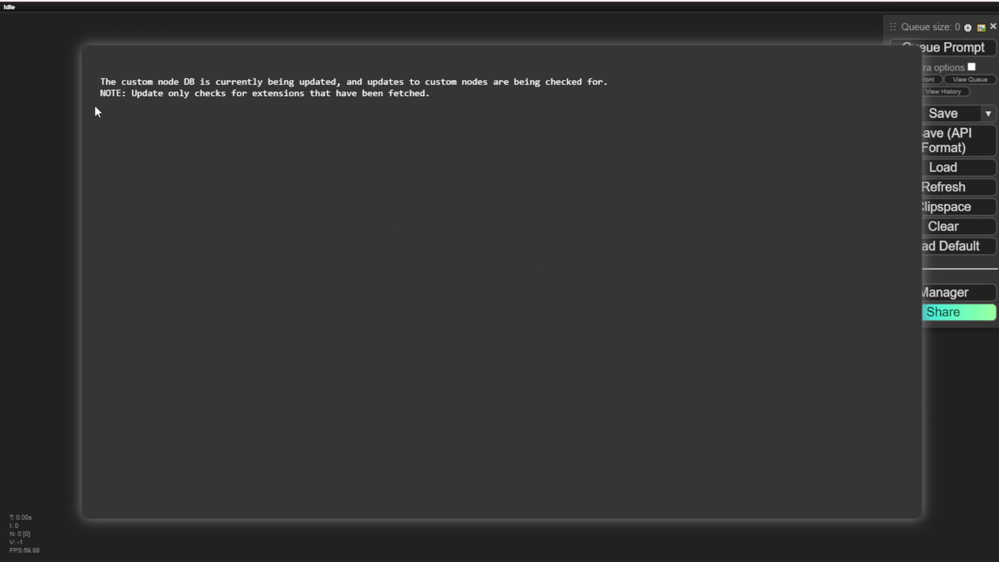
left_click(767, 81)
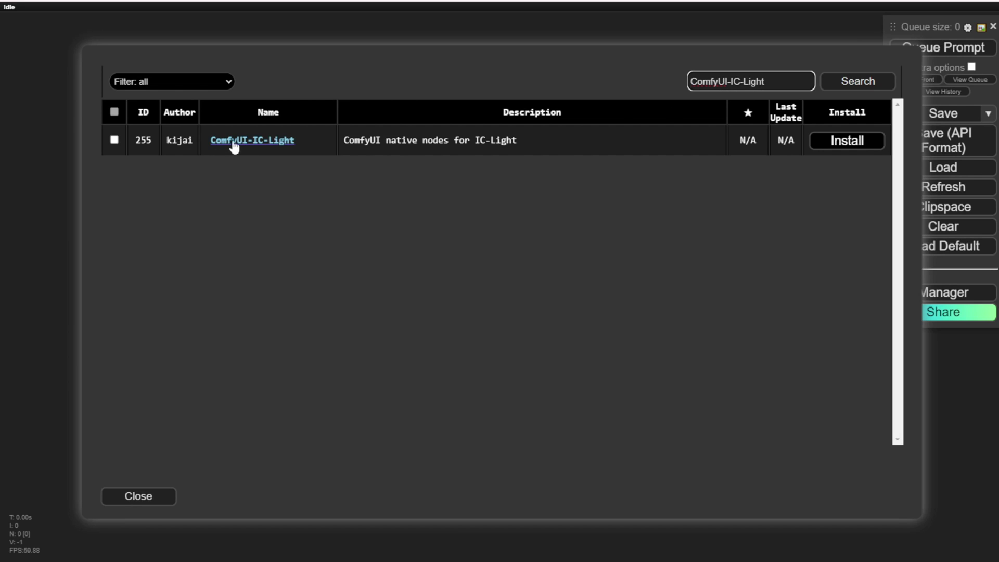
key("Escape")
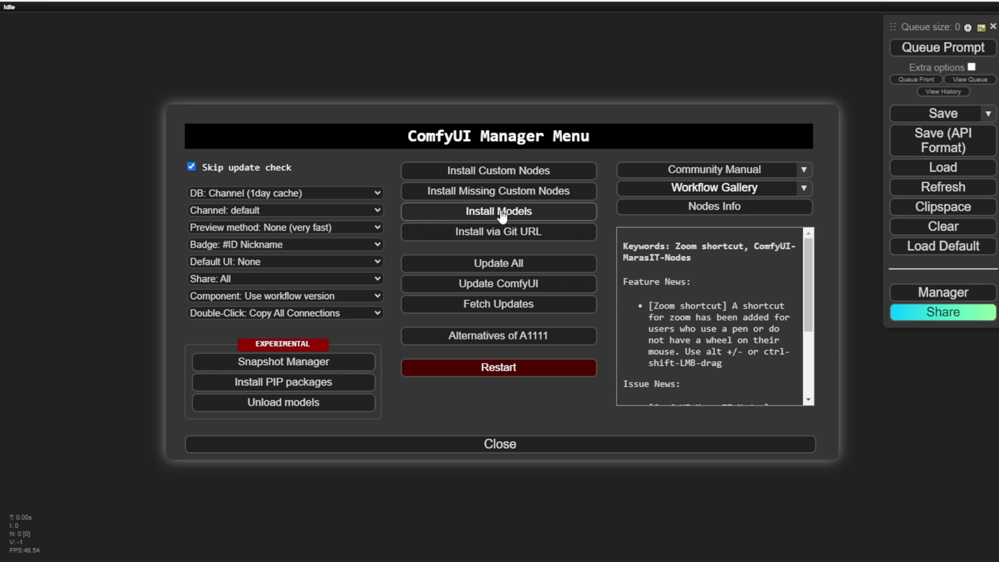
Step: Search the Manager's installable models for "IC-light" and install the IC-Light/fbc model
left_click(522, 214)
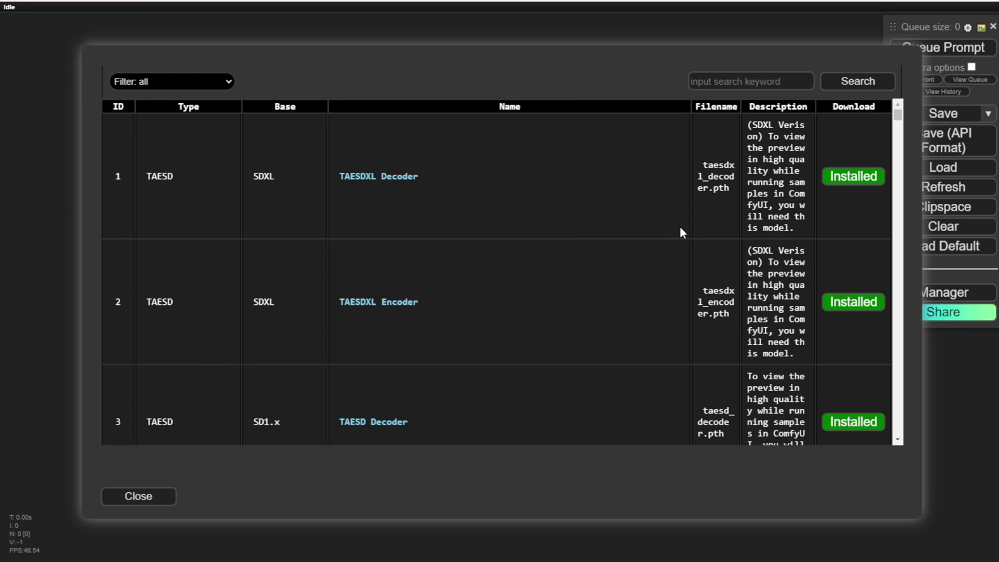
left_click(749, 82)
type("IC-light")
left_click(858, 82)
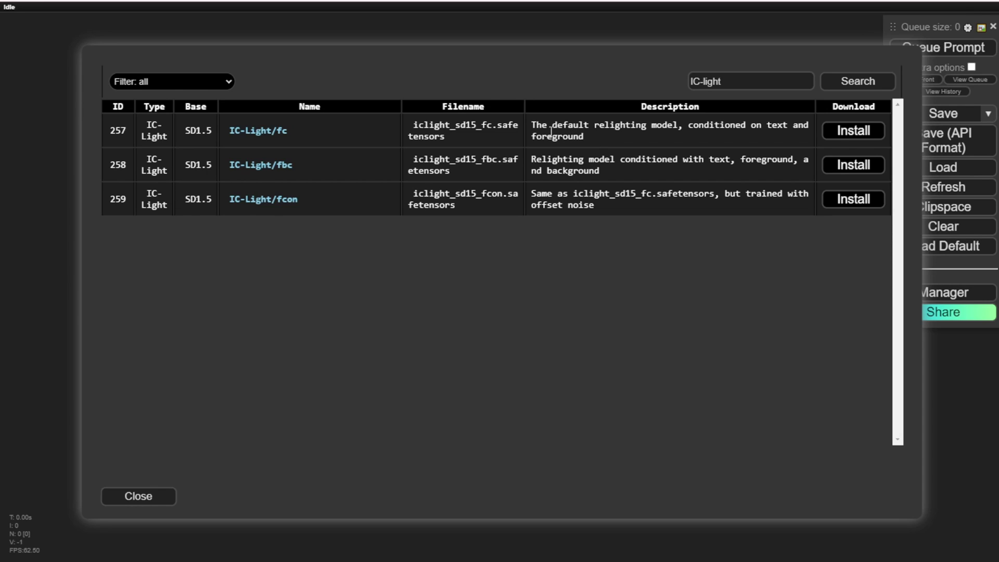
left_click_drag(641, 107, 692, 109)
left_click_drag(598, 136, 200, 130)
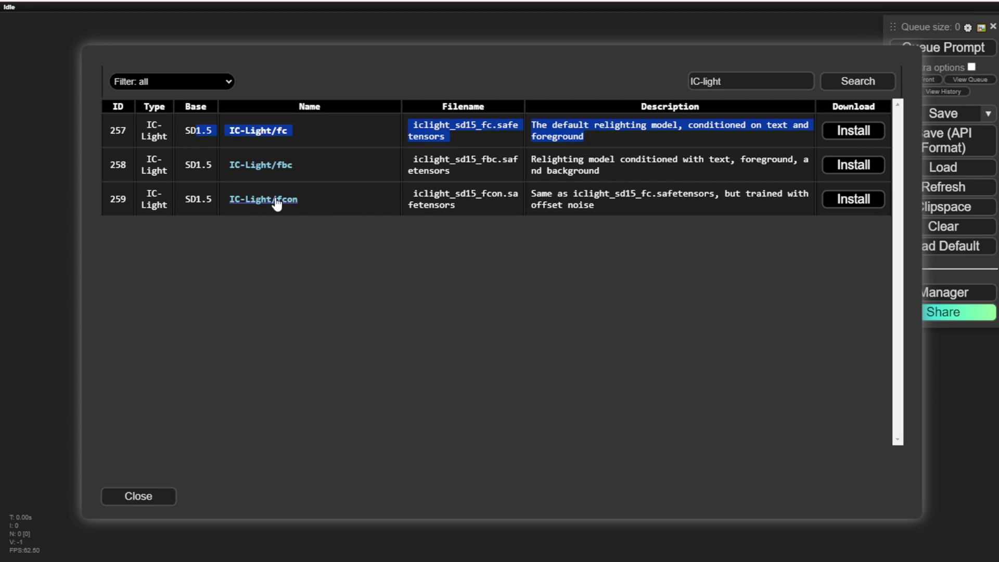
left_click_drag(311, 195, 279, 201)
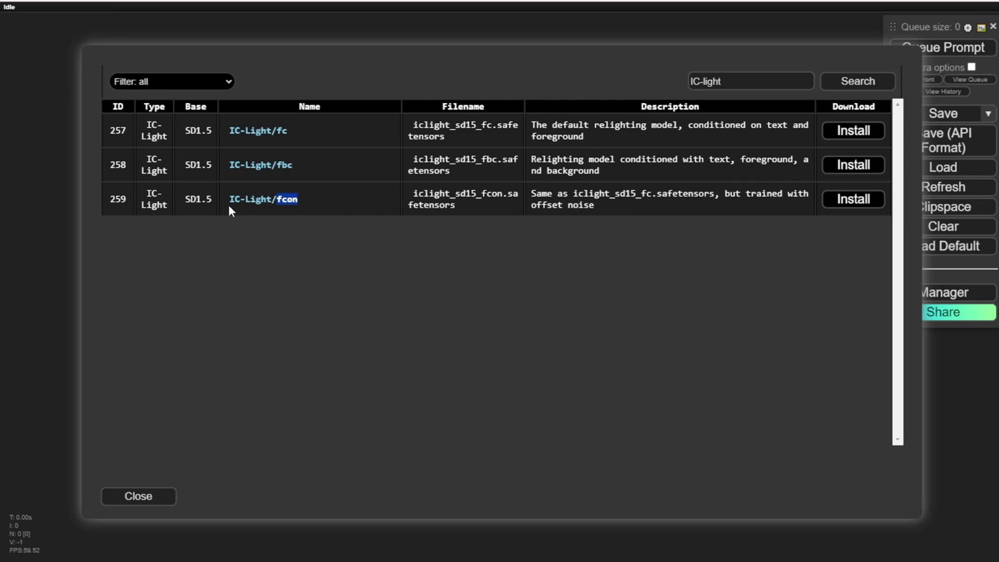
left_click(854, 165)
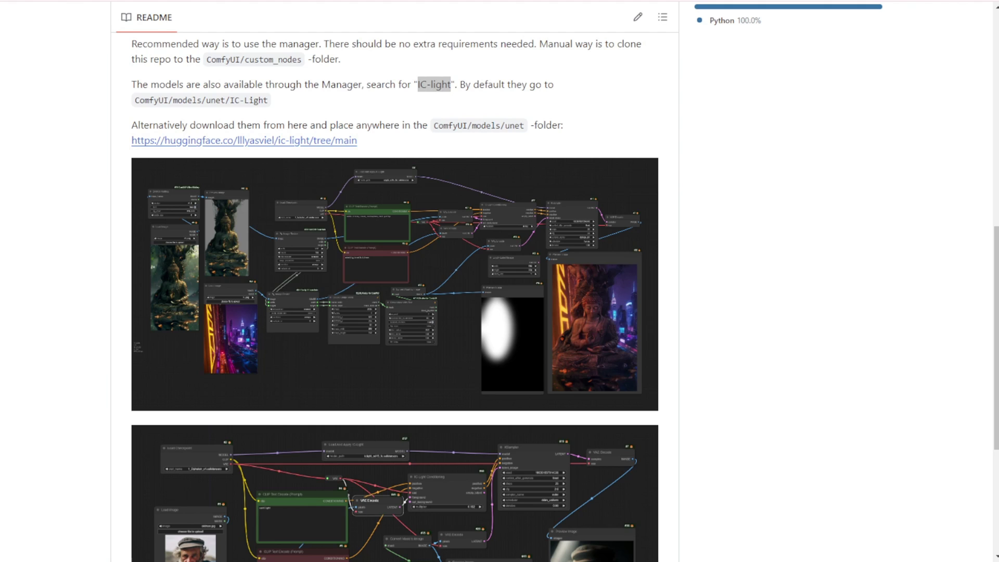
Step: Open the examples folder inside the ComfyUI-IC-Light custom node folder in File Explorer and select ic_light_animated_example_01.png
left_click(77, 112)
key("Home")
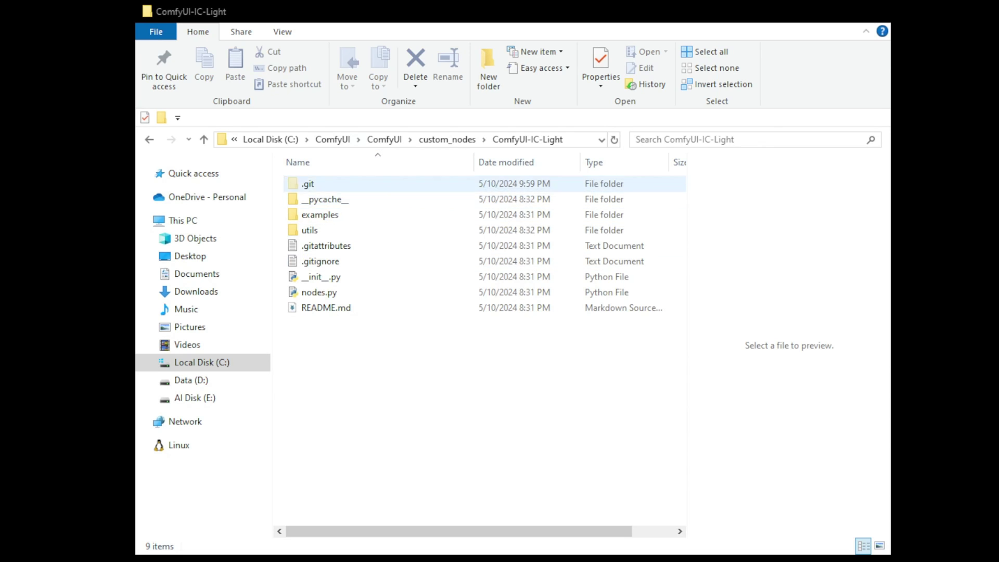
double_click(341, 216)
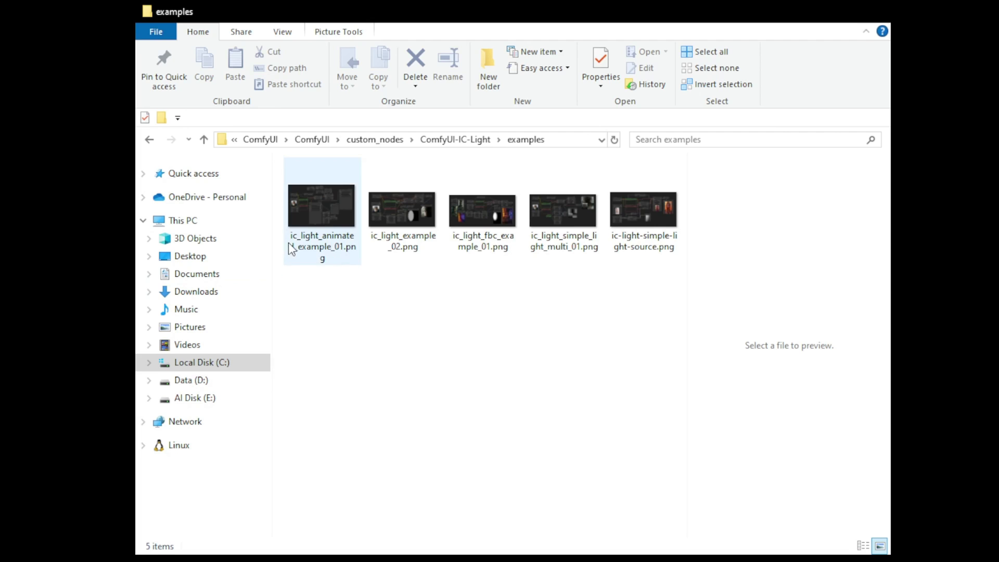
left_click(322, 221)
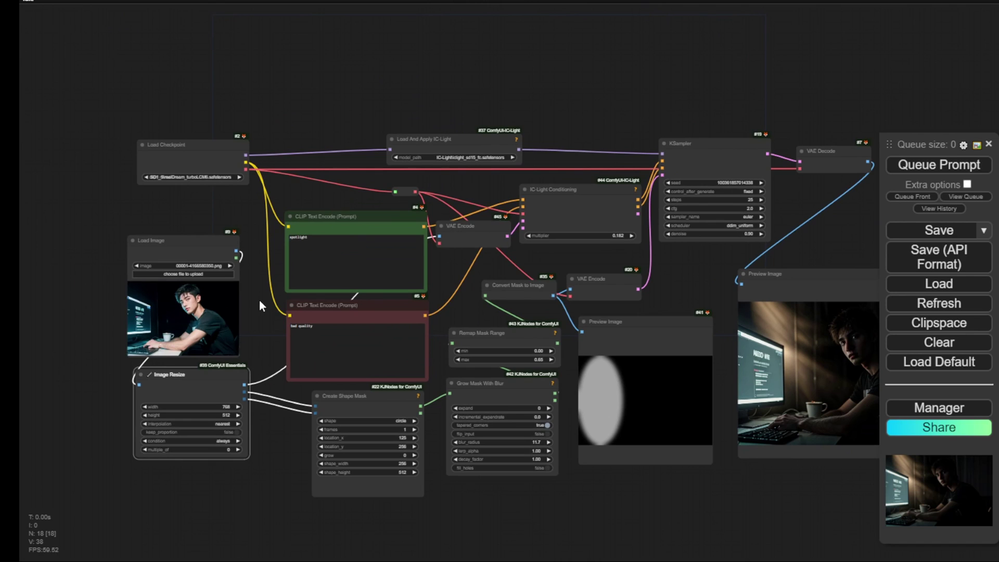
Step: Examine the relighting workflow in ComfyUI, including the input image, prompts, shape mask nodes, result preview and IC-Light model options
left_click_drag(260, 305, 253, 237)
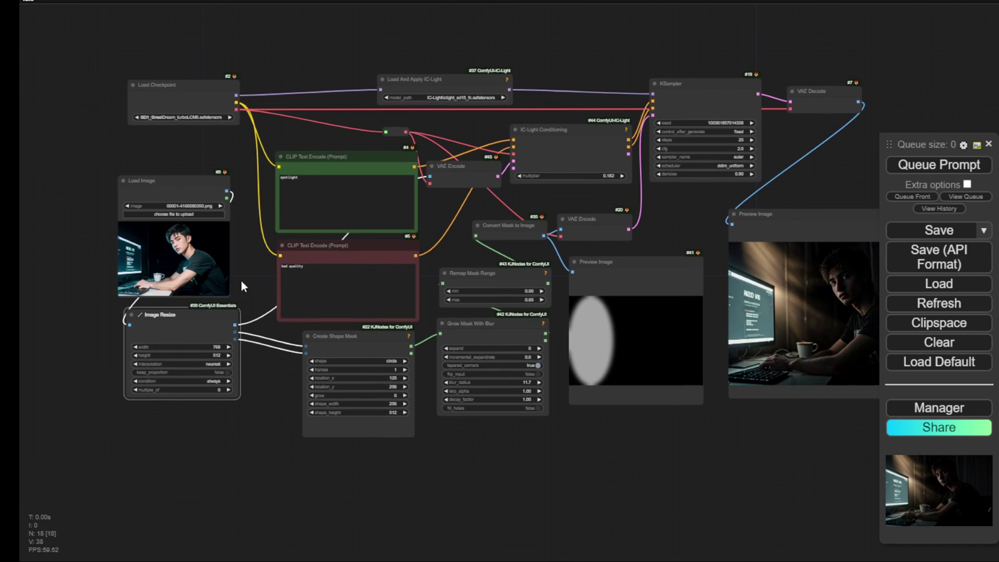
scroll(516, 359, "up", 3)
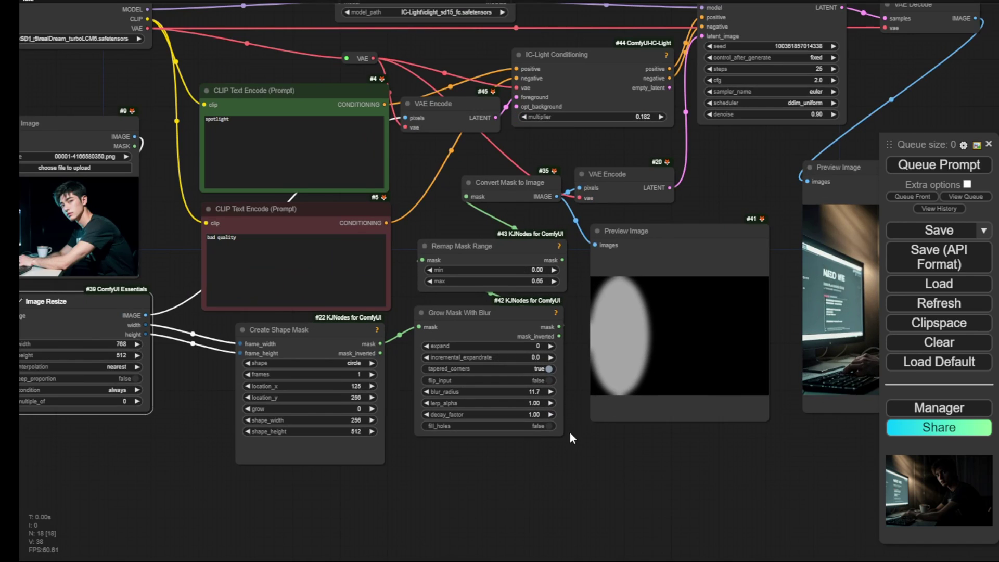
scroll(574, 425, "up", 3)
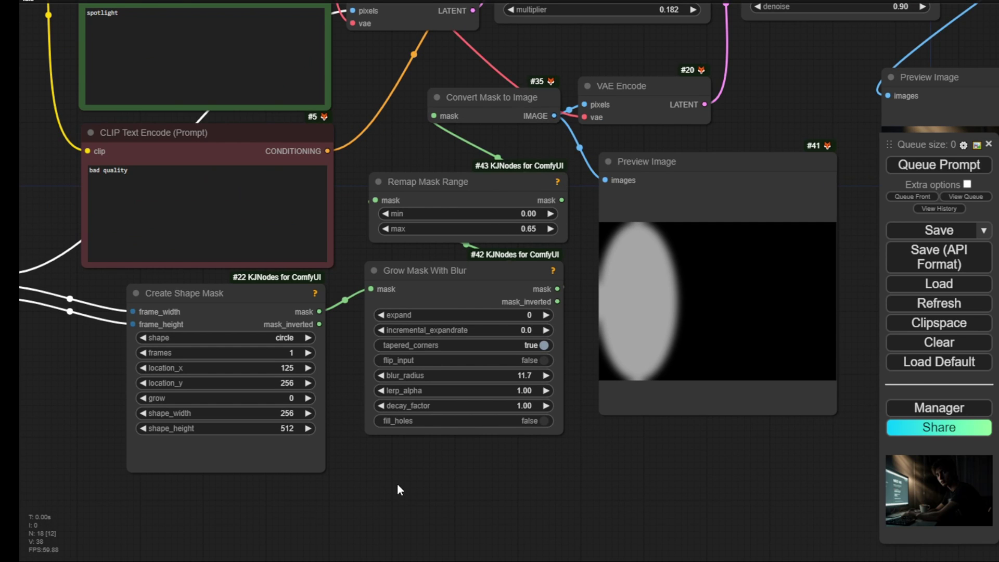
scroll(464, 502, "down", 5)
left_click_drag(468, 501, 267, 490)
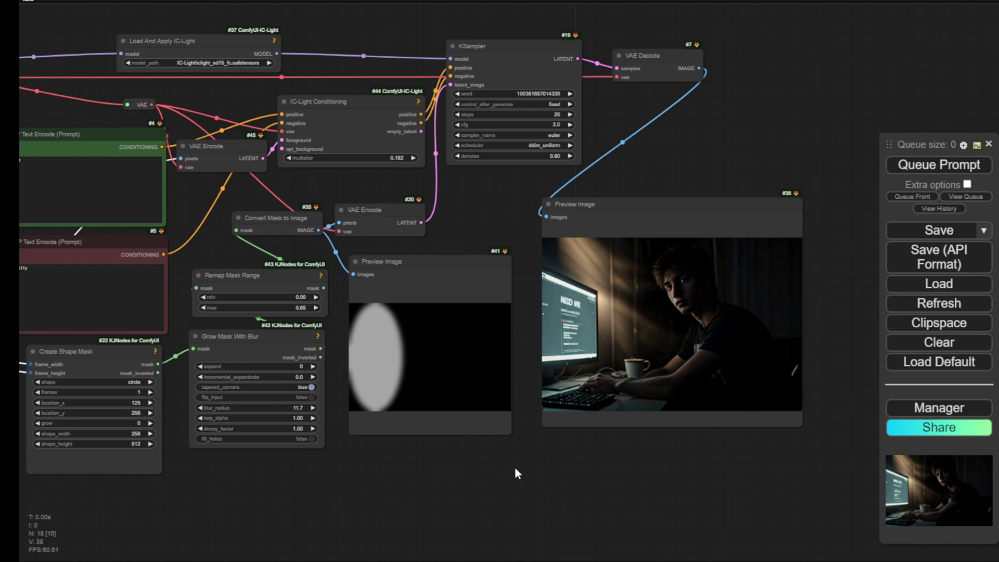
scroll(348, 494, "down", 5)
left_click_drag(241, 503, 421, 496)
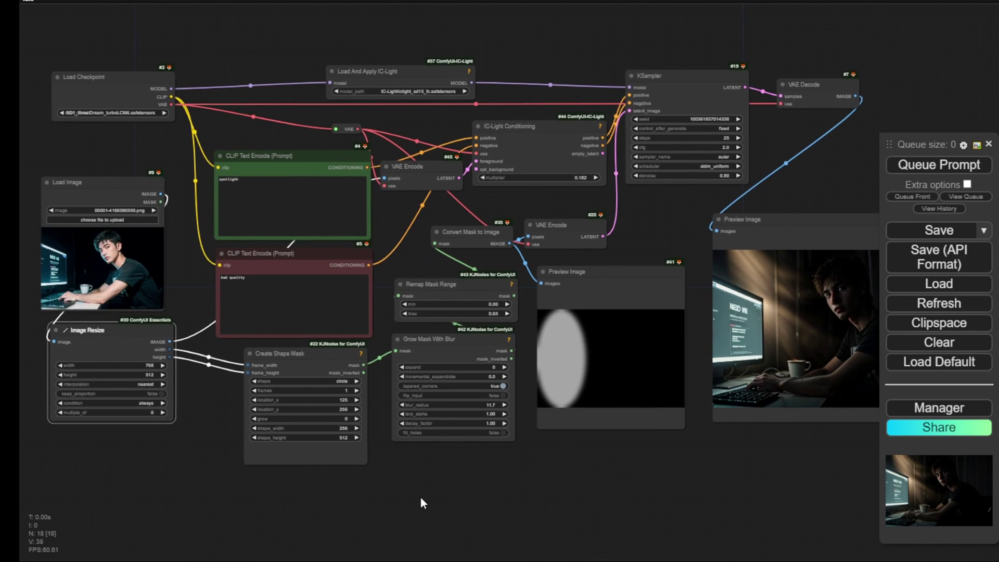
scroll(264, 519, "up", 5)
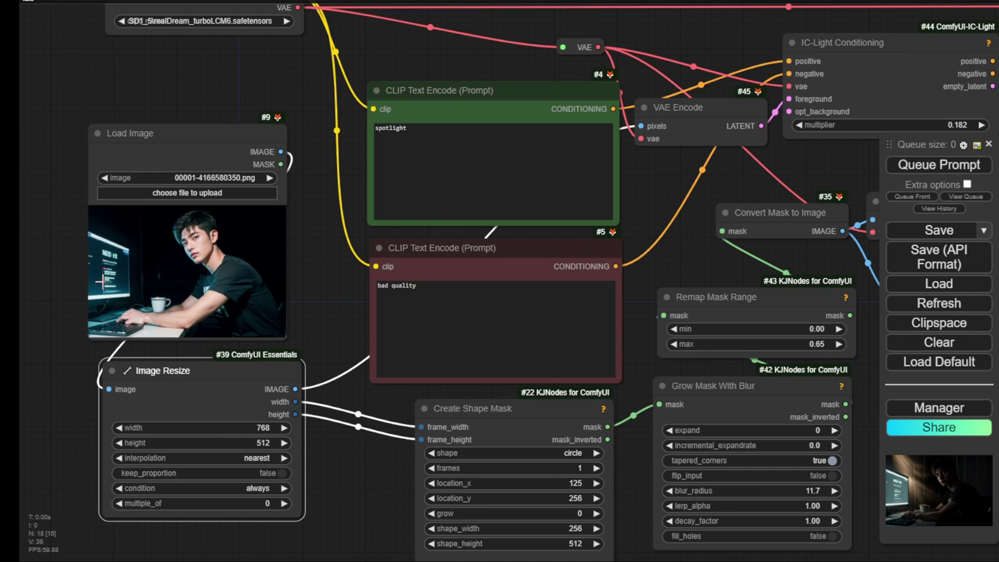
left_click_drag(346, 511, 52, 292)
left_click_drag(418, 352, 149, 455)
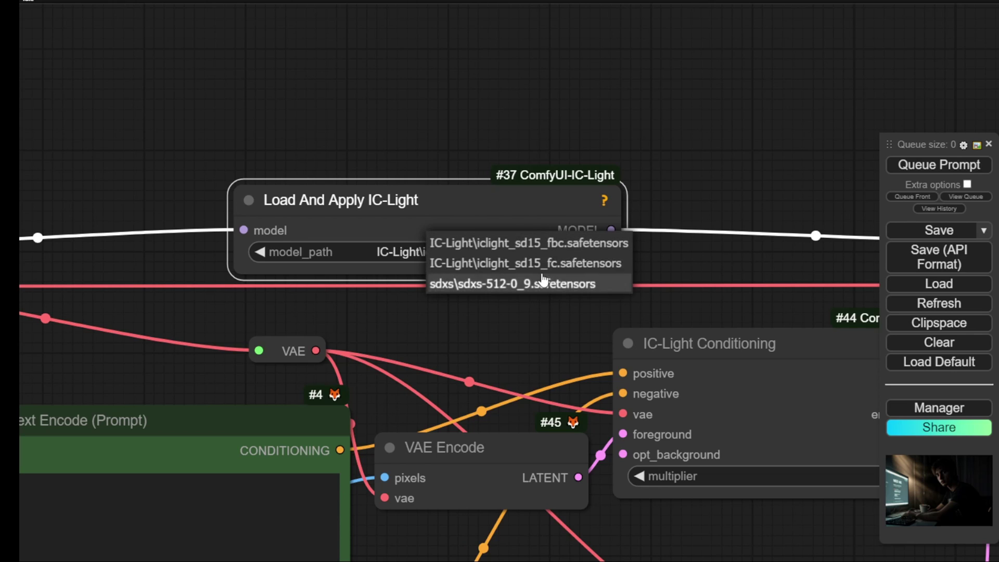
Step: Move the VAE Encode node that feeds the IC-Light Conditioning foreground input slightly higher on the canvas
scroll(521, 345, "down", 1)
left_click_drag(497, 340, 515, 123)
left_click_drag(704, 270, 504, 279)
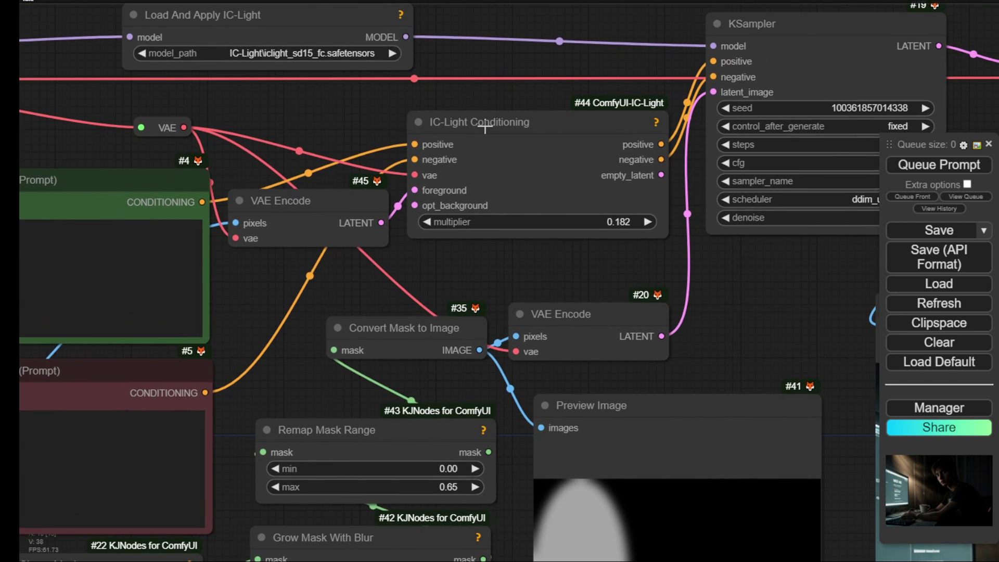
left_click_drag(358, 201, 349, 174)
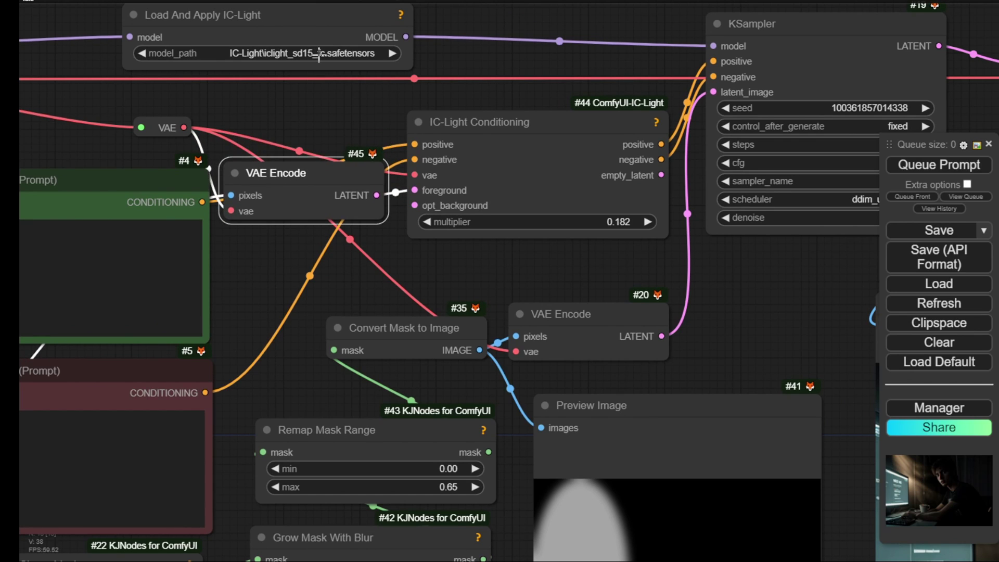
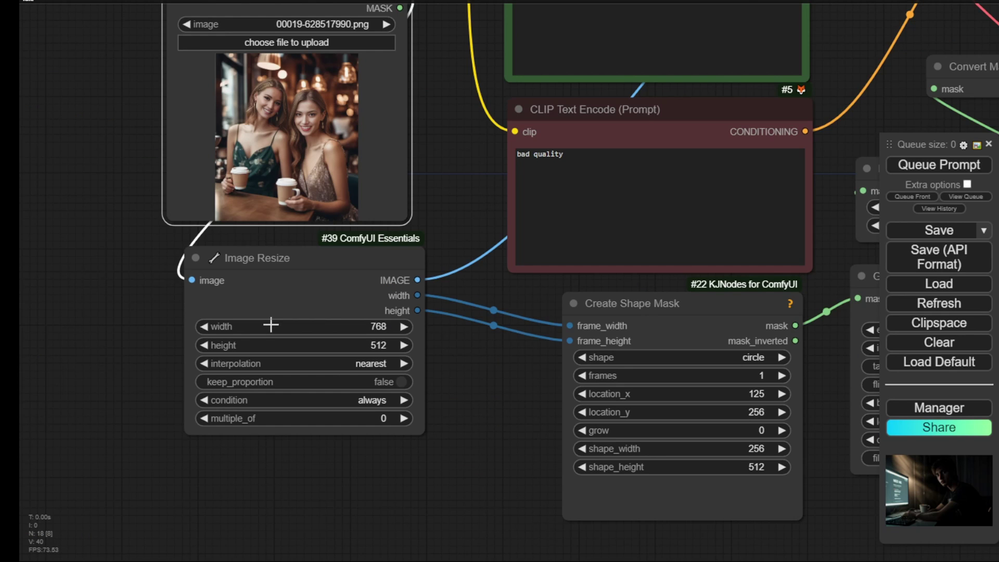
Step: Set the Image Resize node's width to 512 and height to 768
left_click(373, 325)
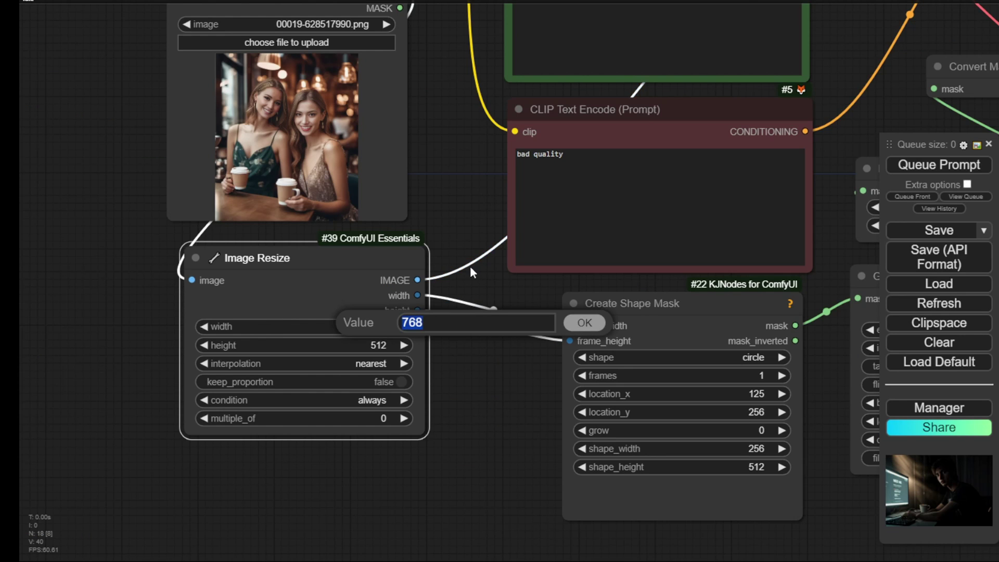
type("512")
key("Return")
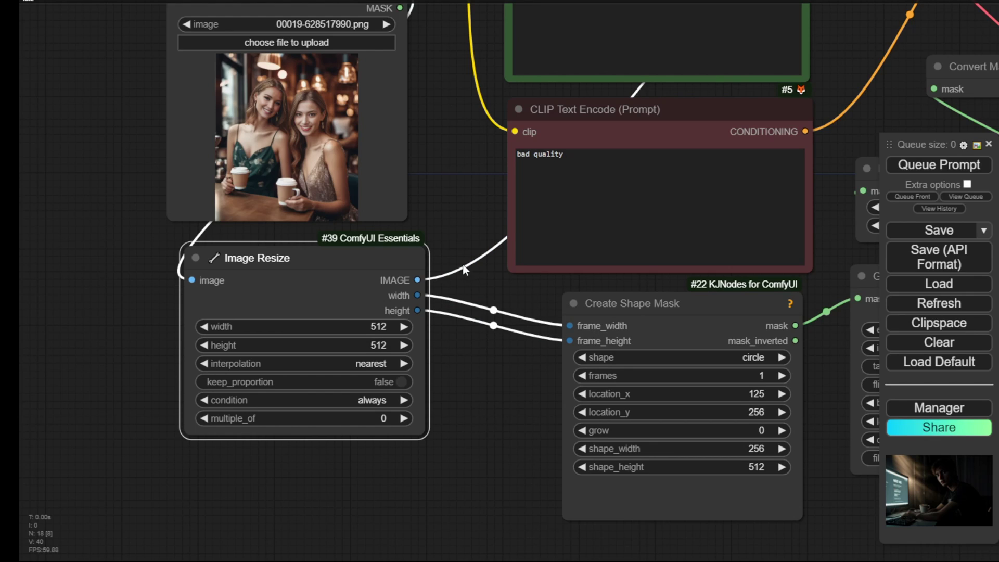
left_click(366, 345)
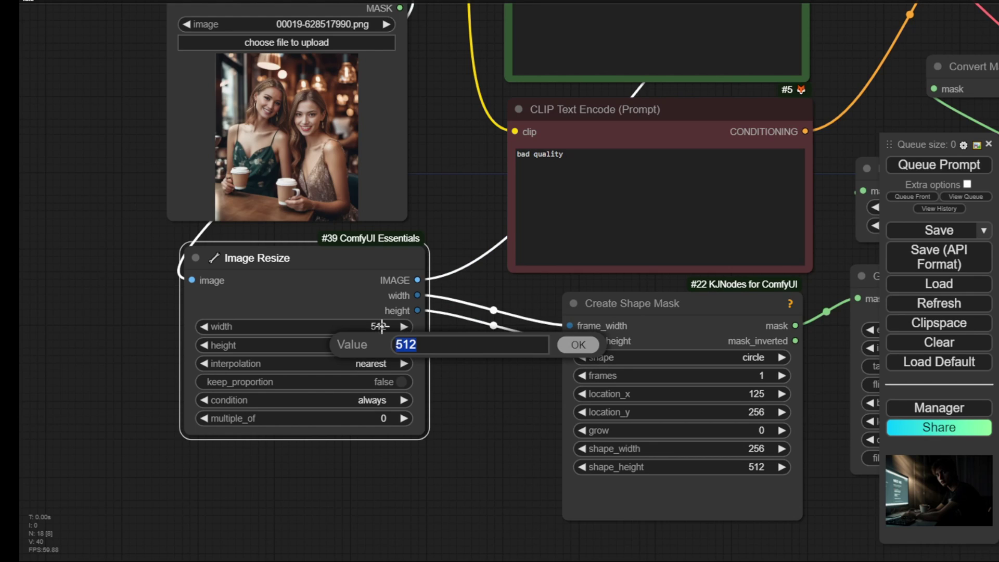
type("768")
key("Return")
Step: Run the workflow and compare the mask preview with the relit image, nudging the mask's Preview Image node slightly
scroll(562, 314, "down", 5)
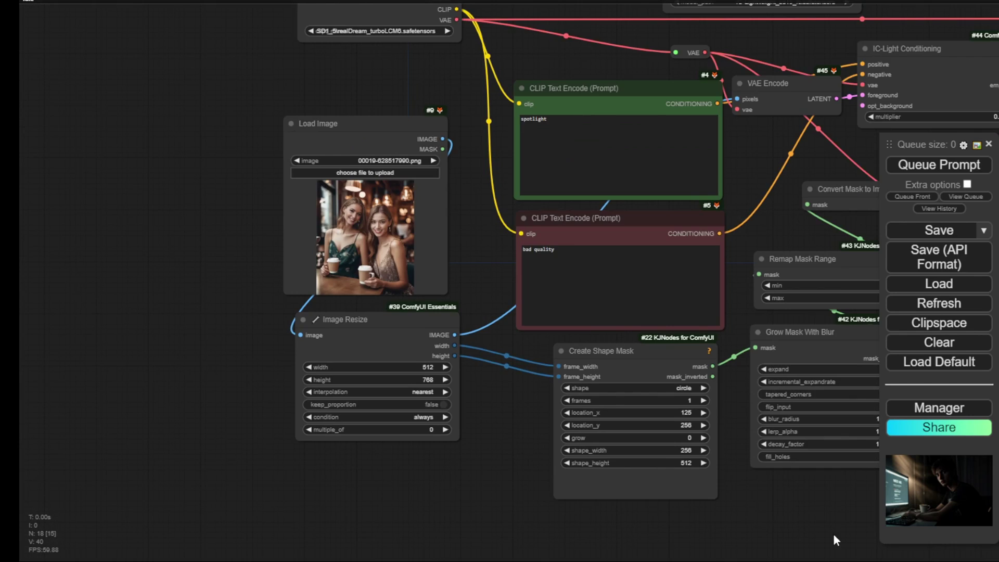
left_click(916, 164)
left_click_drag(833, 243, 504, 197)
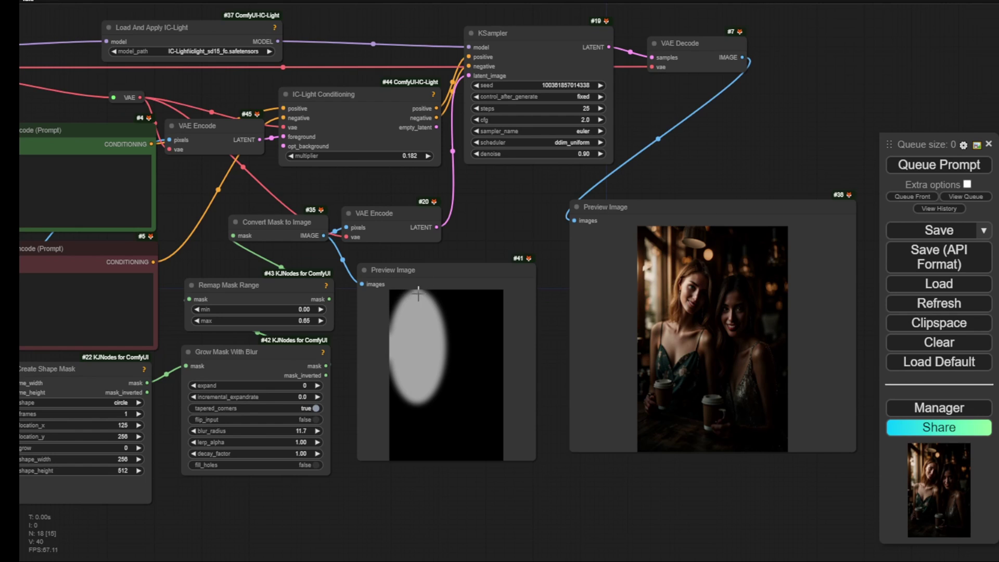
scroll(437, 342, "up", 5)
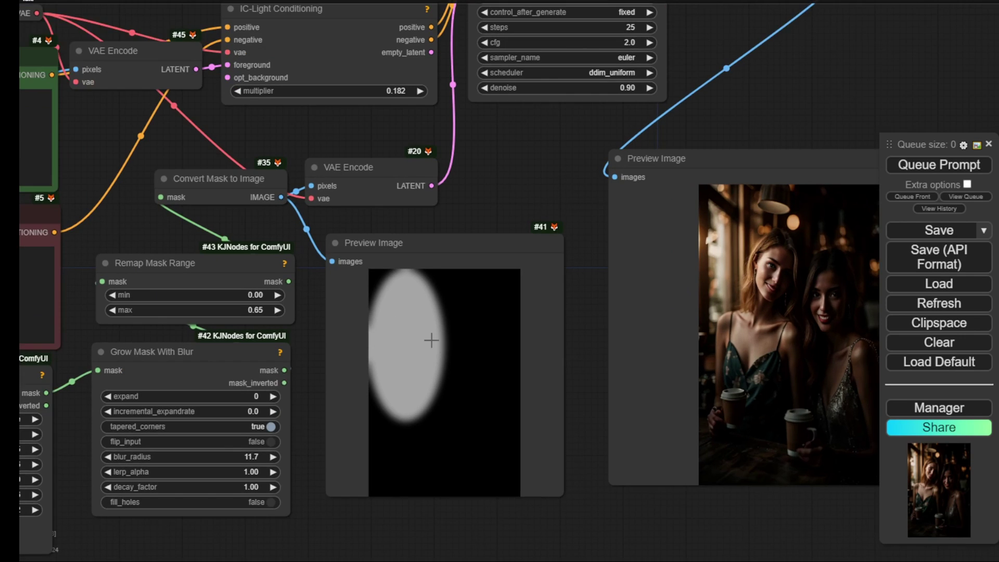
mouse_move(440, 234)
left_mouse_down()
mouse_move(488, 221)
mouse_move(444, 246)
left_mouse_up()
left_click_drag(484, 183, 473, 183)
scroll(470, 177, "down", 2)
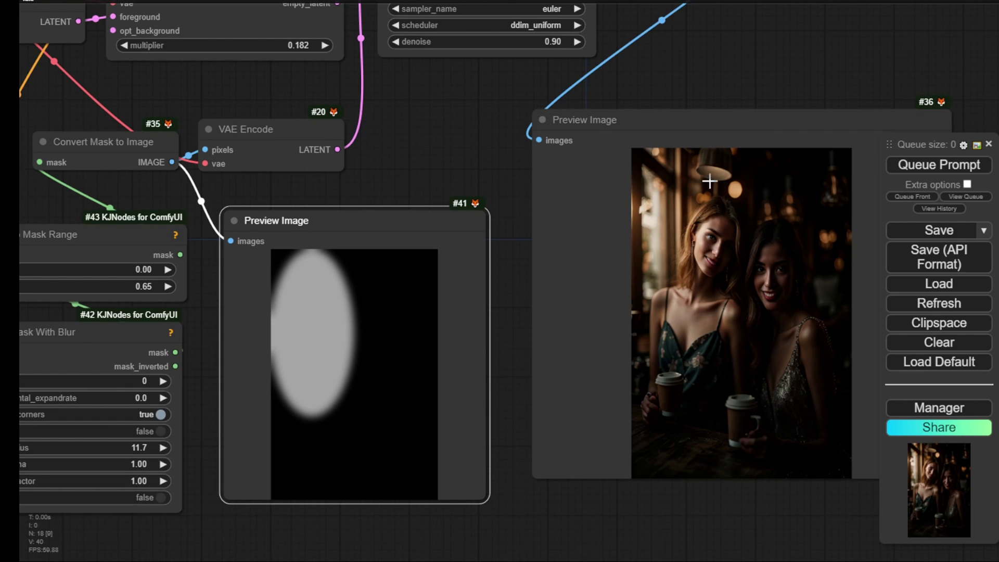
scroll(647, 264, "down", 2)
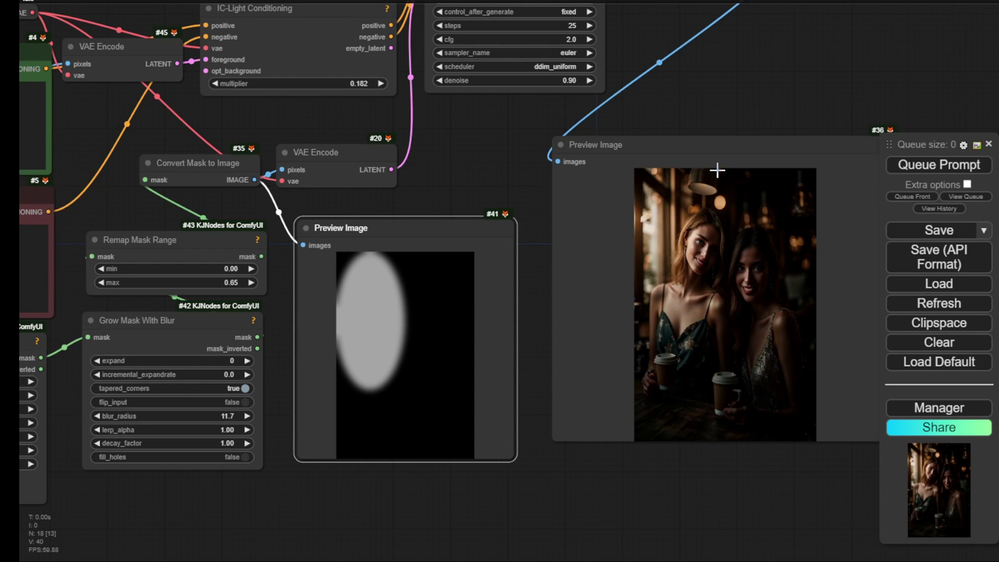
scroll(734, 232, "up", 3)
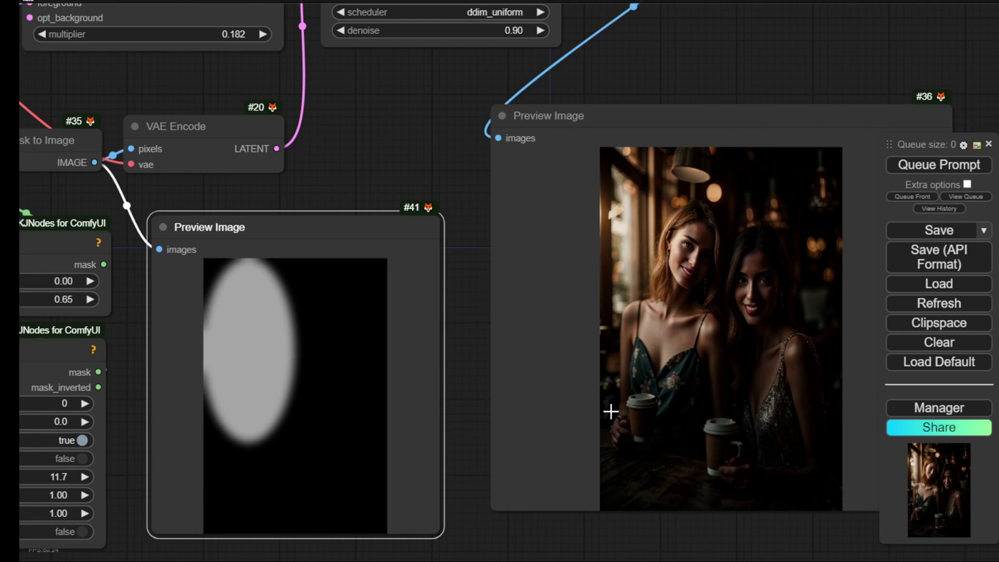
Step: Set the IC-Light Conditioning multiplier to 0.3, run the workflow and check the relit image
key("BackSpace")
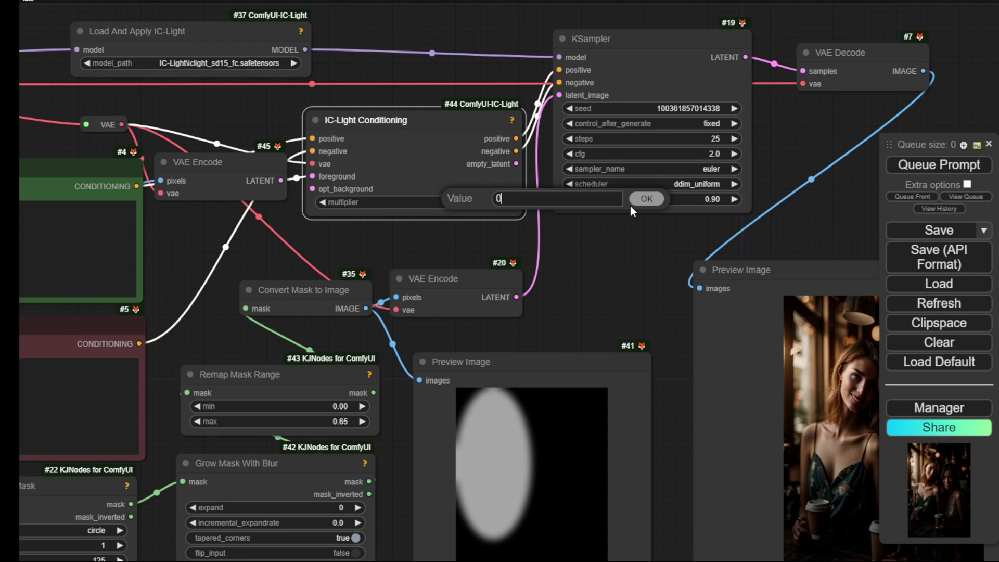
type("0.3")
key("Return")
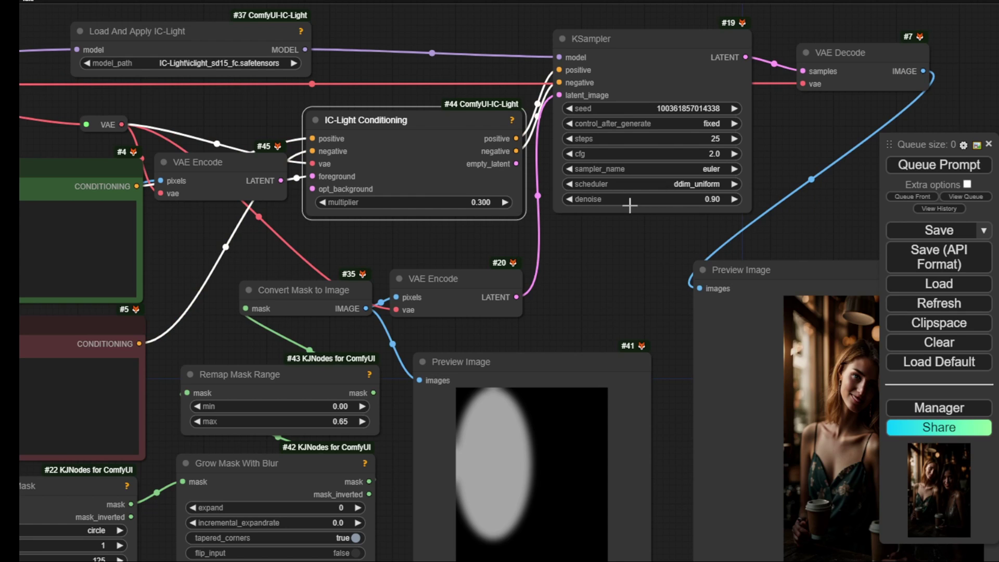
left_click(929, 165)
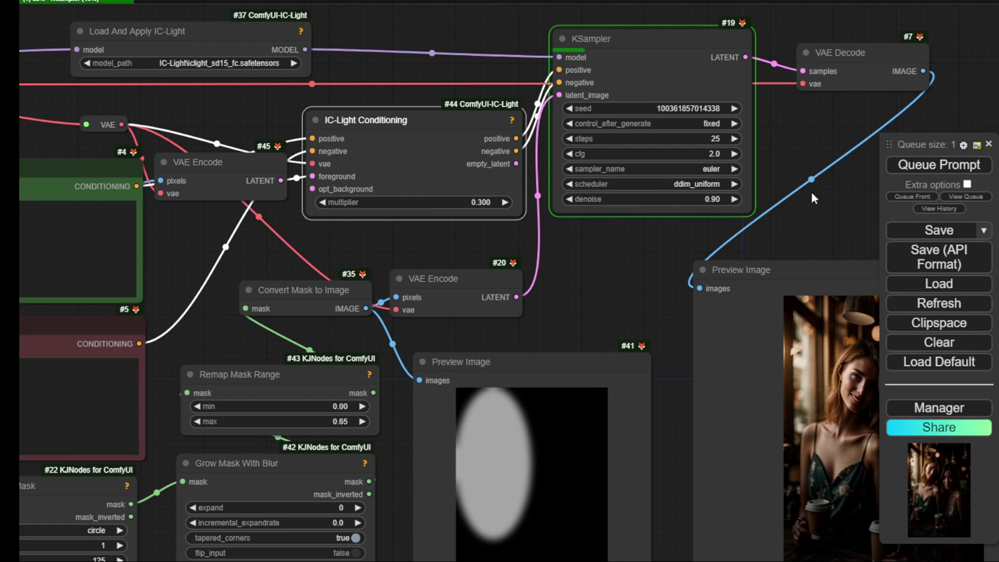
left_click_drag(832, 209, 528, 143)
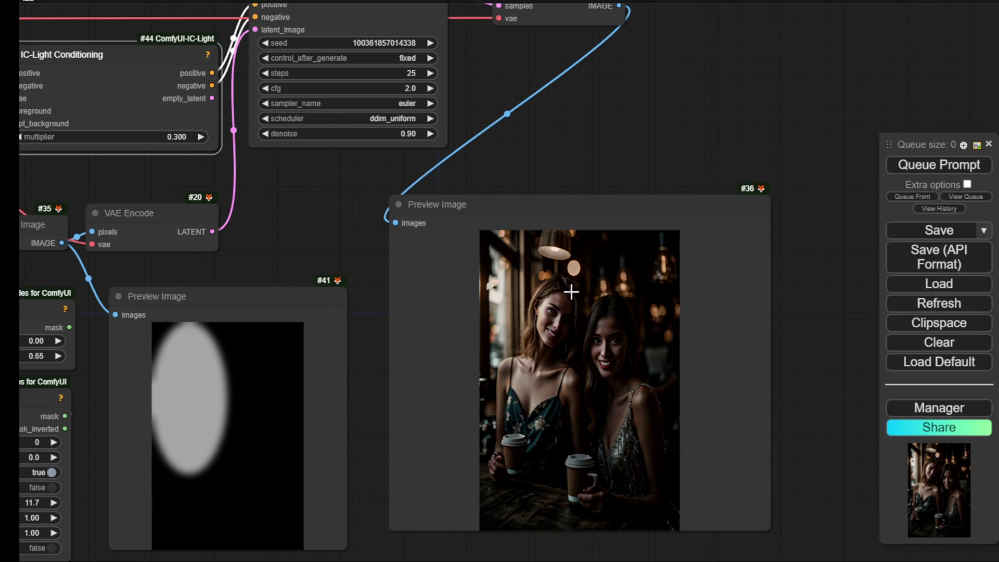
Step: Raise the IC-Light Conditioning multiplier to 0.5, run the workflow again and check the relit image
left_click(151, 137)
left_click_drag(296, 179, 476, 206)
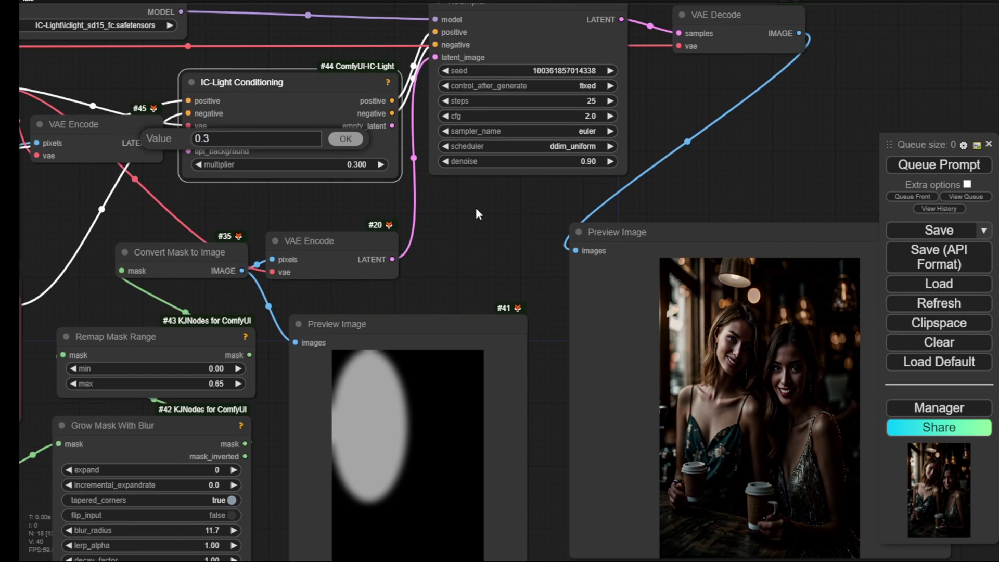
double_click(209, 138)
type("0.")
key("Return")
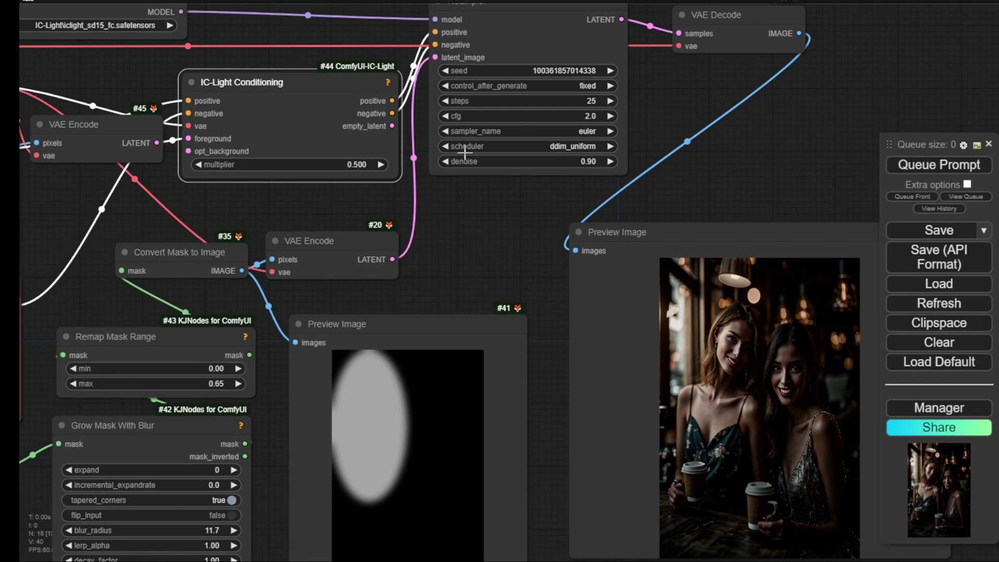
left_click(970, 167)
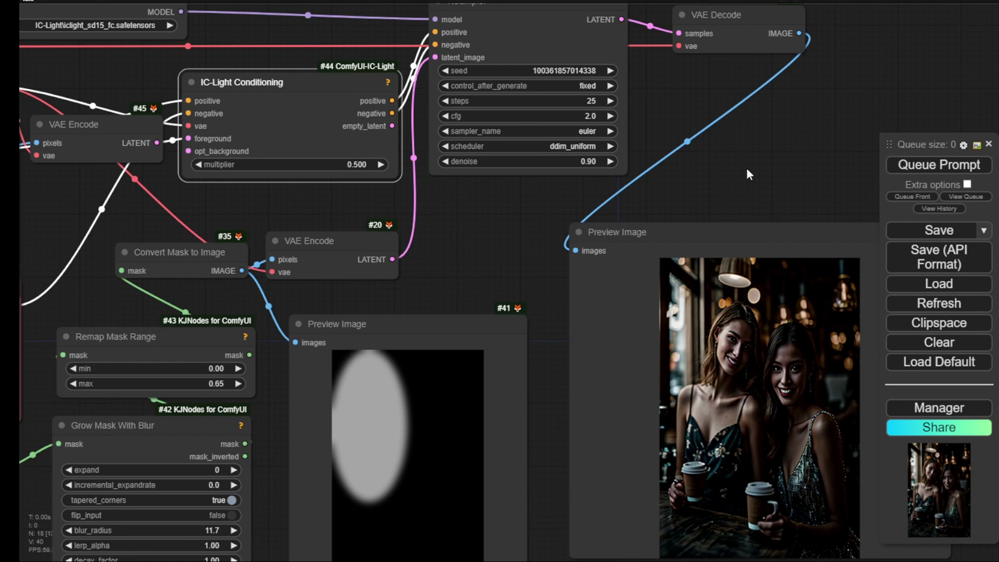
left_click_drag(748, 171, 692, 103)
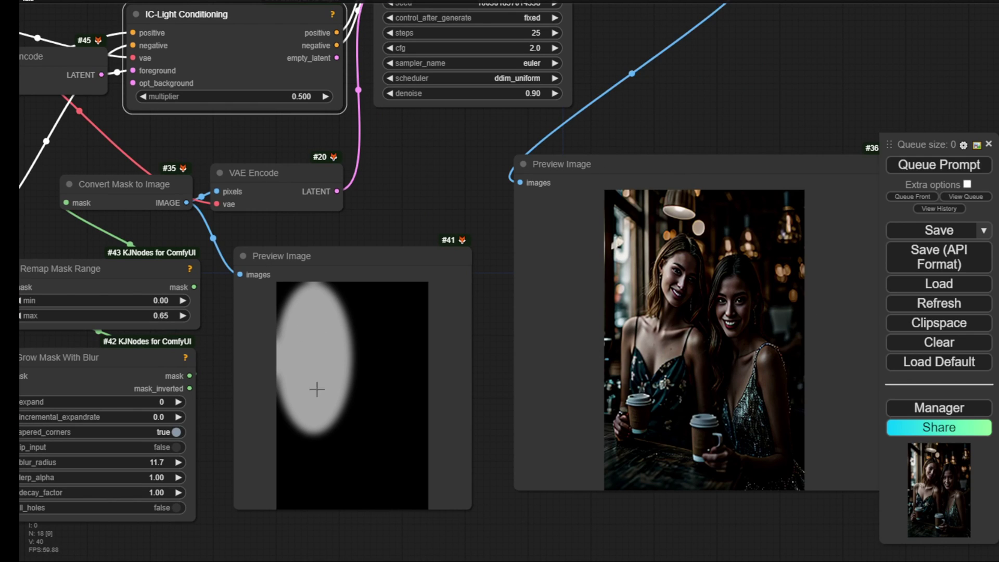
Step: Lower the IC-Light Conditioning multiplier to 0.2
left_click_drag(395, 203, 446, 243)
left_click(367, 136)
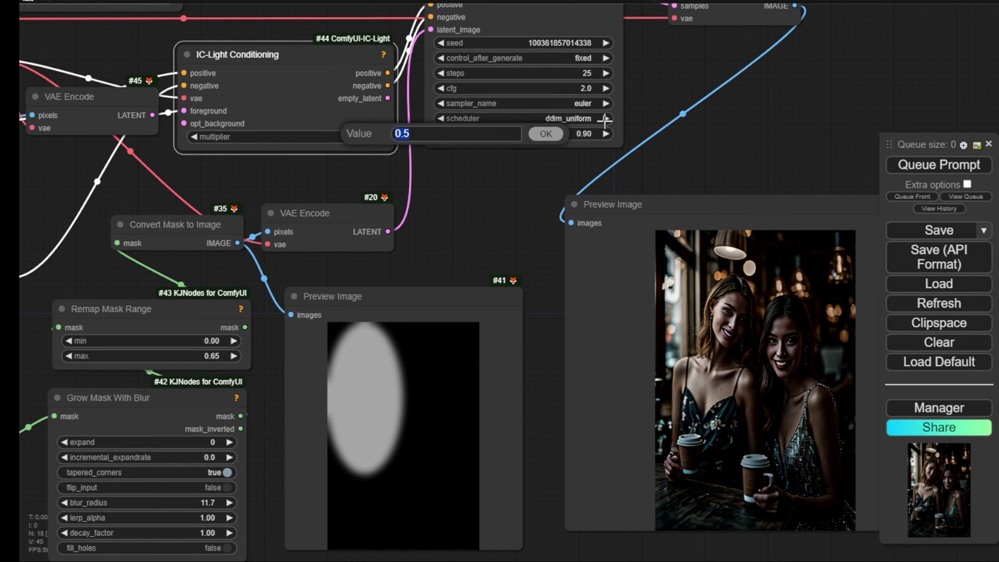
type("0")
type(".2")
key("Return")
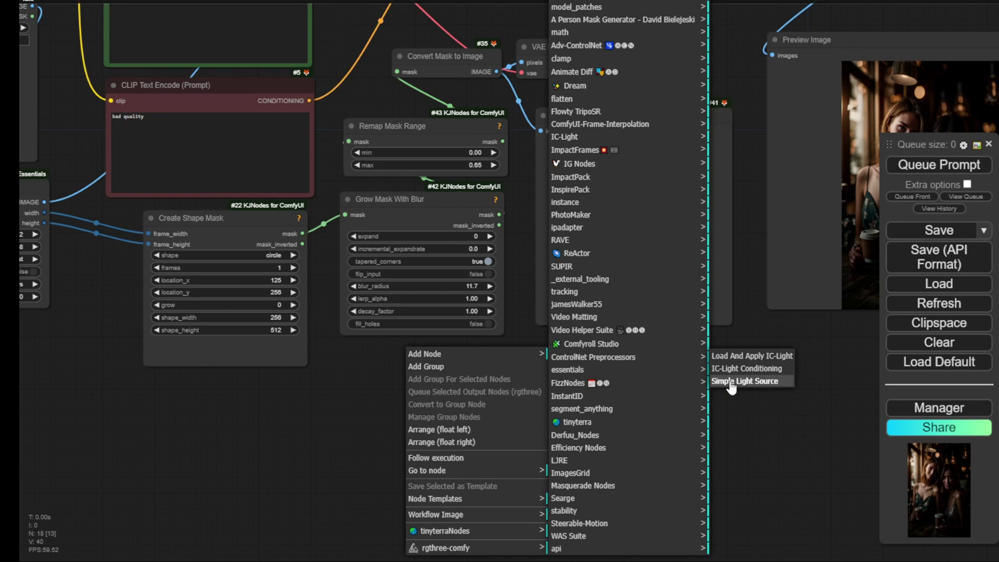
Step: Add a Simple Light Source node below the Grow Mask With Blur node and check its available light positions
left_click(731, 382)
scroll(497, 346, "up", 2)
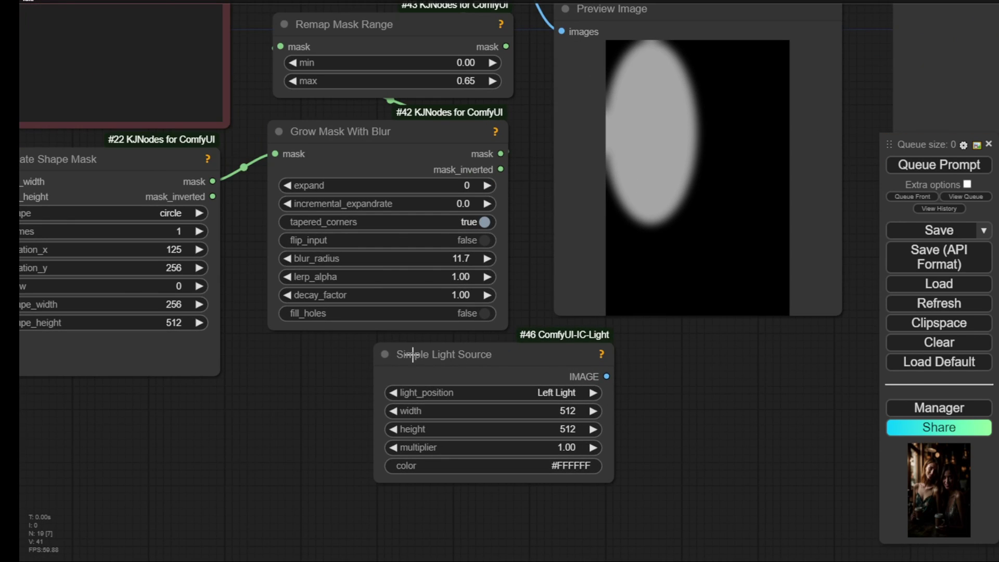
left_click(500, 395)
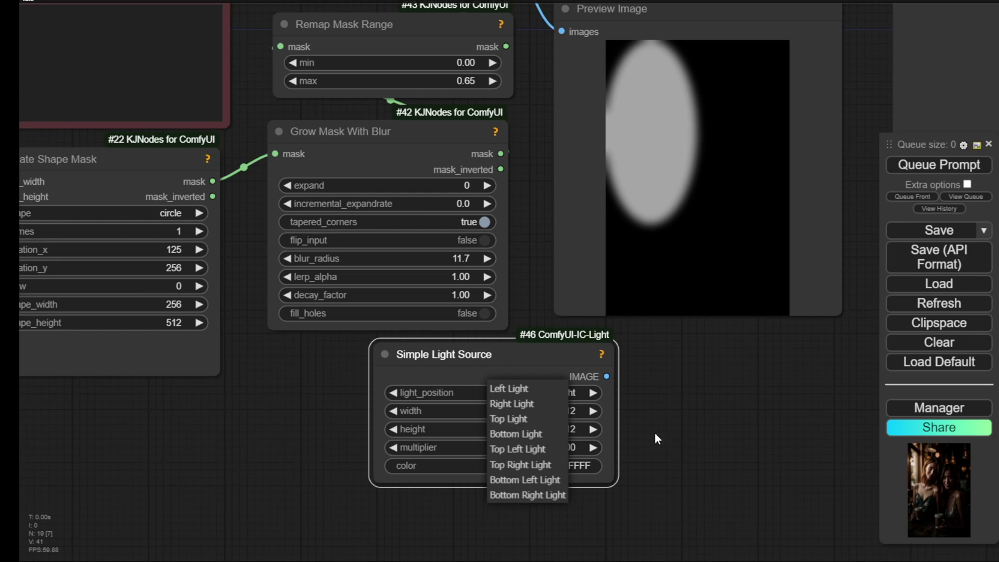
left_click(821, 437)
scroll(745, 421, "down", 3)
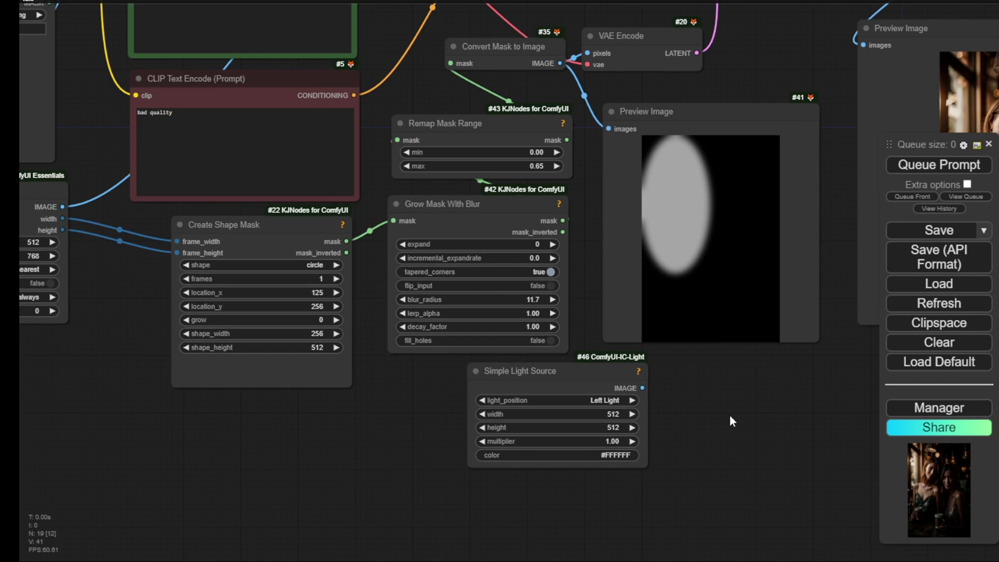
Step: Shift the Convert Mask to Image node slightly away from VAE Encode and delete the Simple Light Source node
left_click_drag(519, 47, 486, 60)
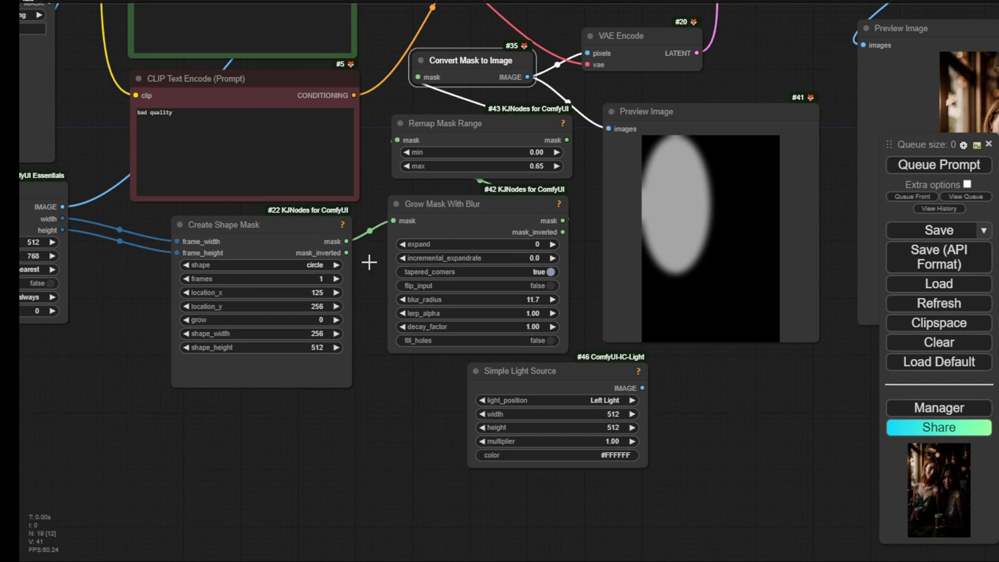
left_click(536, 371)
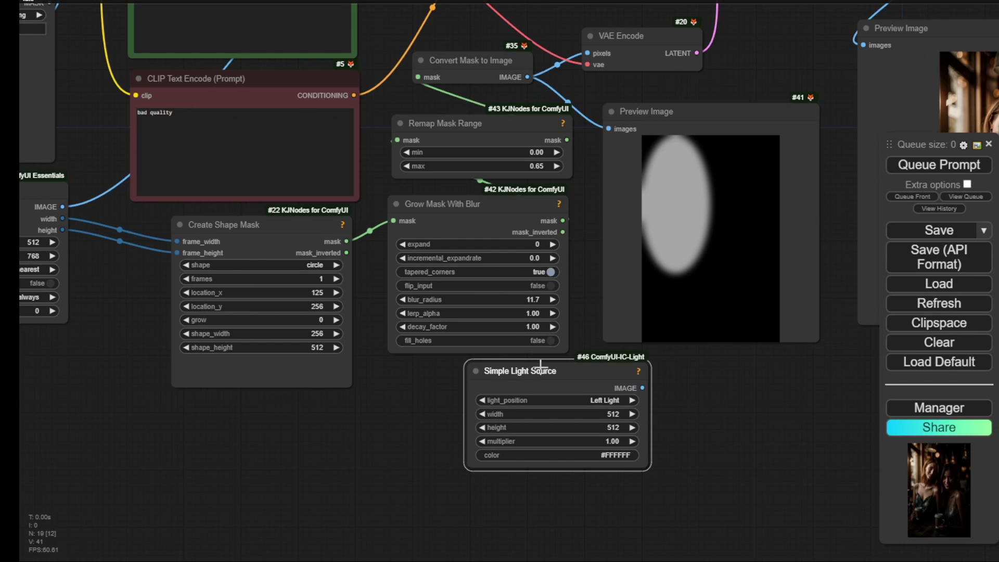
key("Delete")
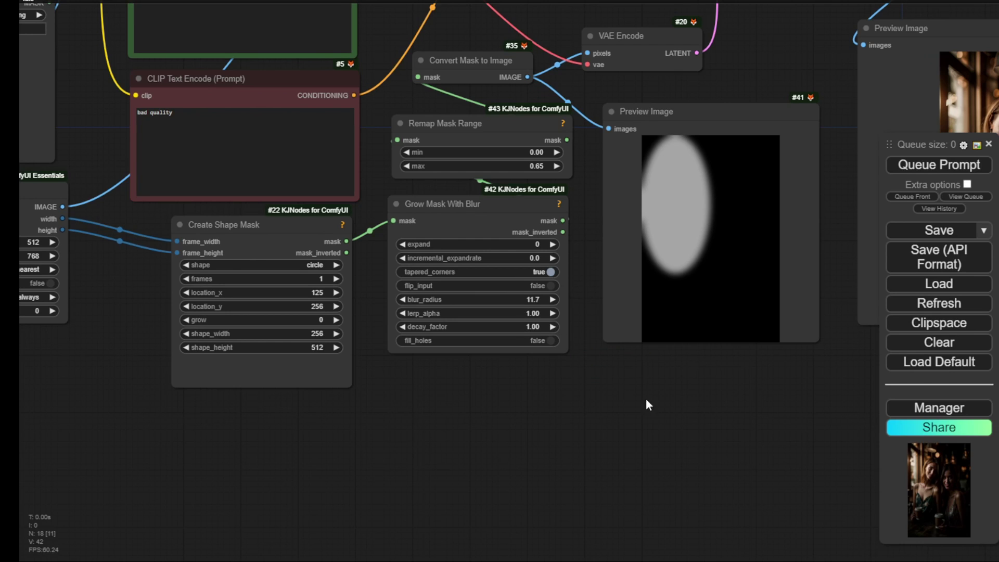
Step: Shorten the Create Shape Mask node to fit its settings and review its shape, location and size parameters
left_click_drag(455, 374, 488, 405)
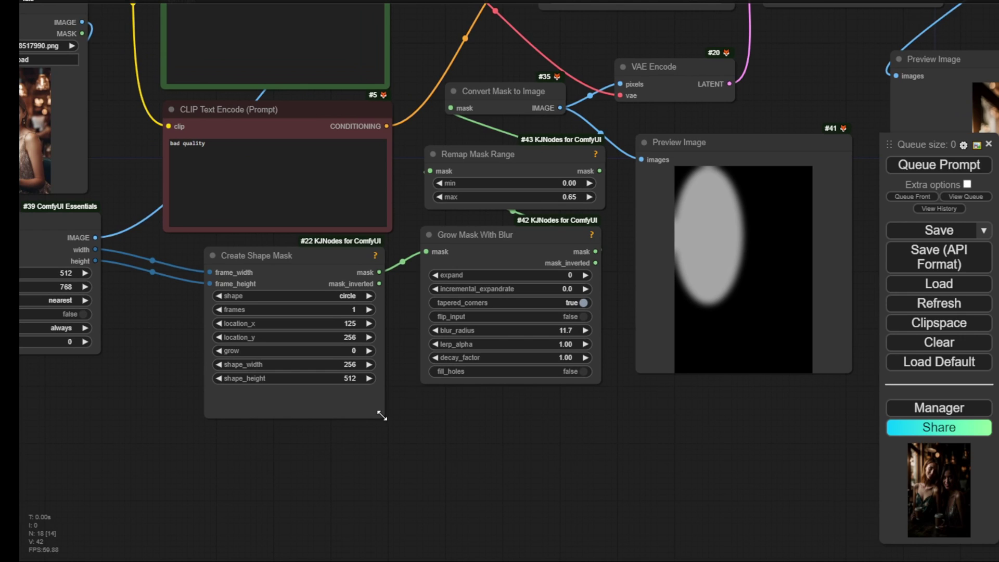
left_click_drag(382, 416, 437, 398)
scroll(389, 394, "up", 3)
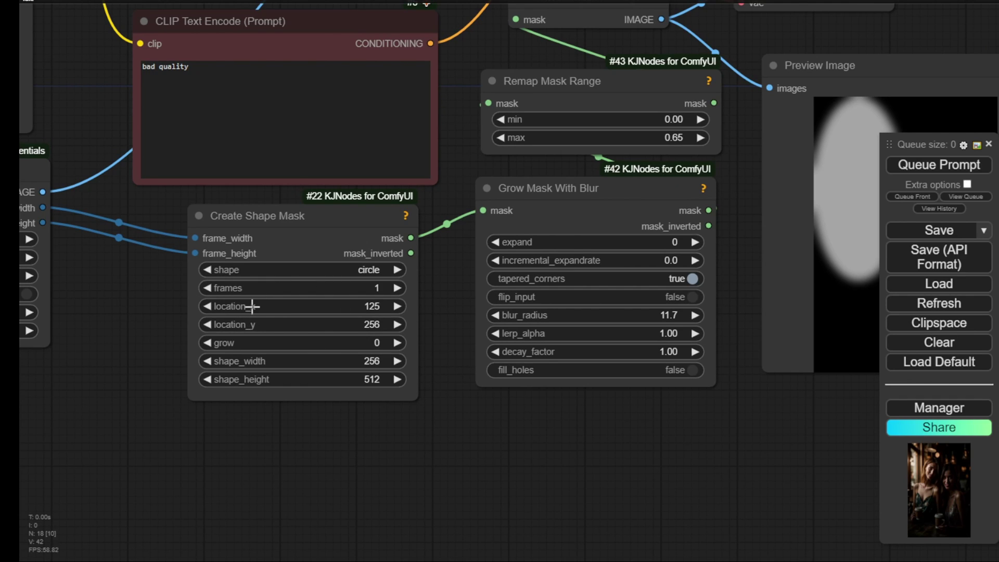
left_click_drag(501, 413, 416, 445)
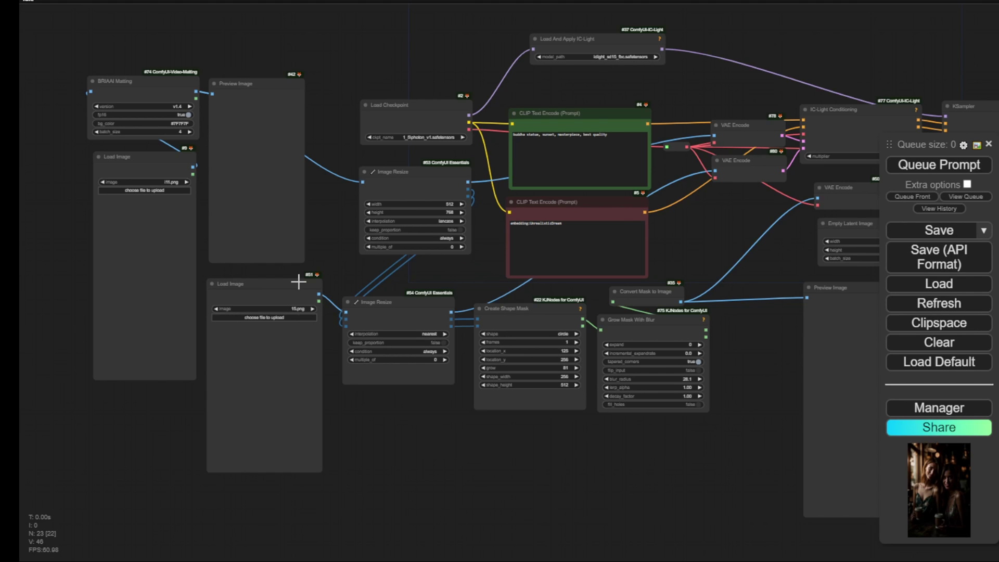
Step: Move the Load Image node holding i11.png slightly down and outward beneath the BRIAAI Matting node
scroll(191, 168, "up", 4)
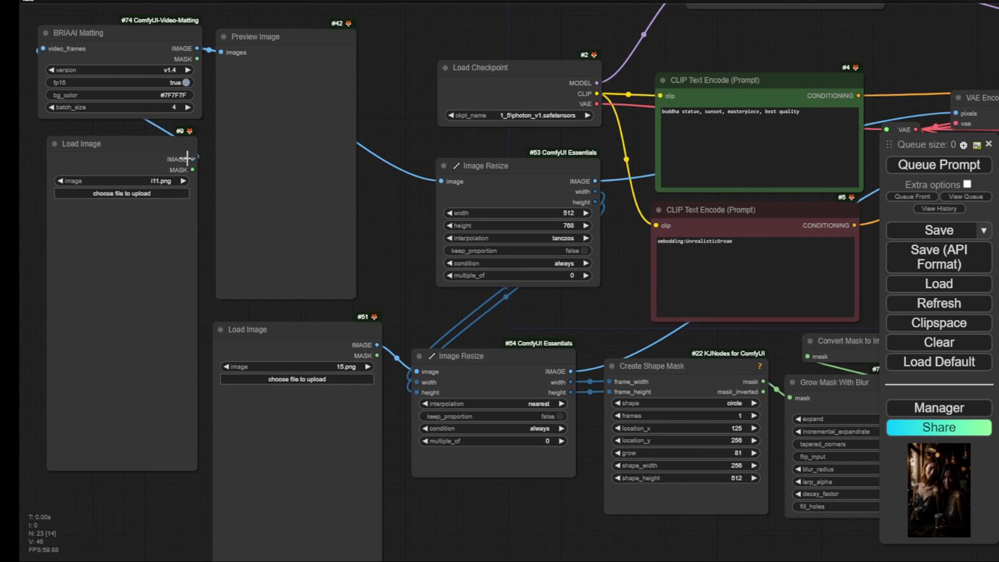
left_click_drag(395, 60, 504, 73)
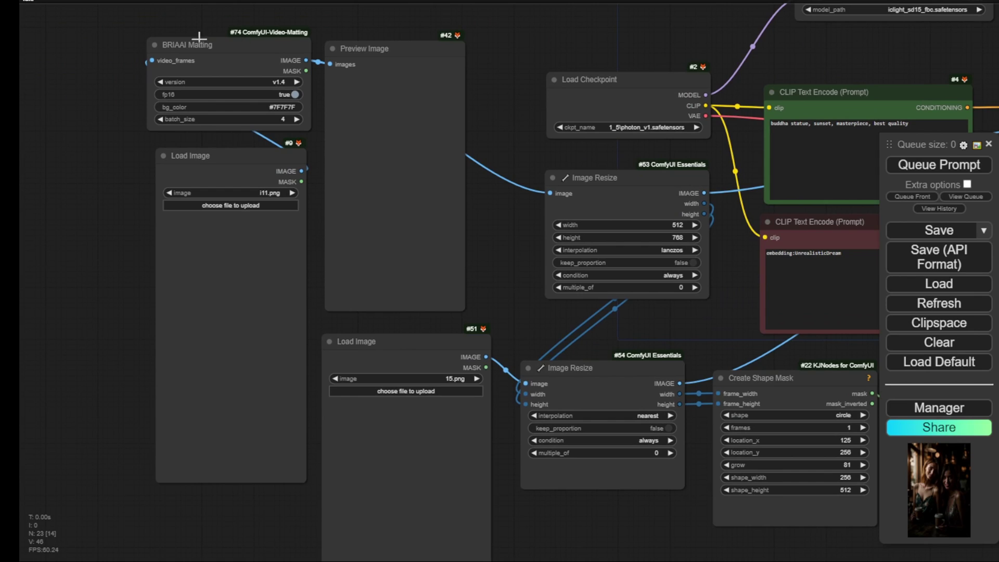
left_click_drag(210, 157, 182, 167)
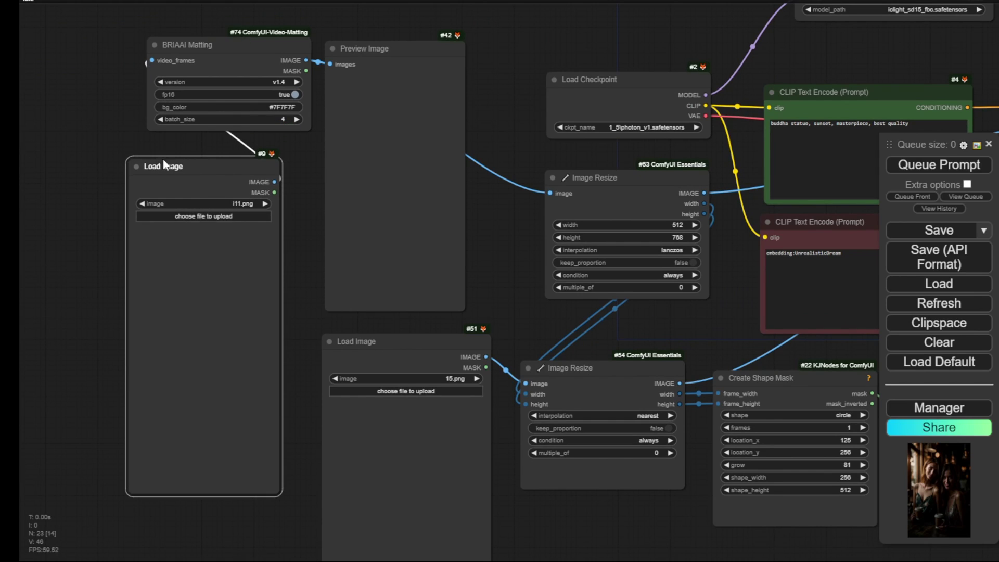
Step: Move the Load Image node holding 15.png down level with its Image Resize node and review the IC-Light Conditioning connections
left_click_drag(507, 238, 329, 158)
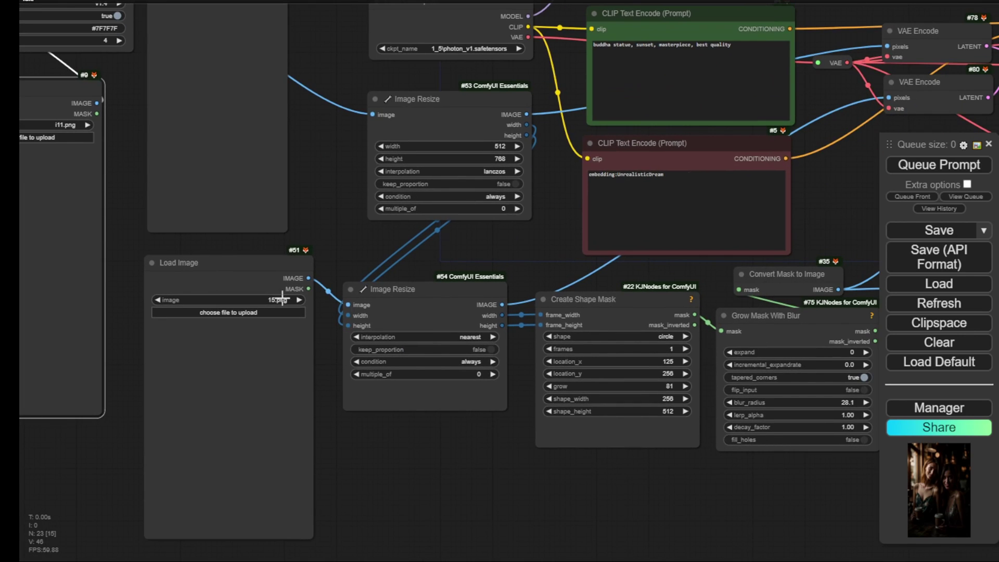
left_click_drag(673, 518, 727, 510)
scroll(649, 505, "down", 2)
left_click_drag(386, 302, 385, 326)
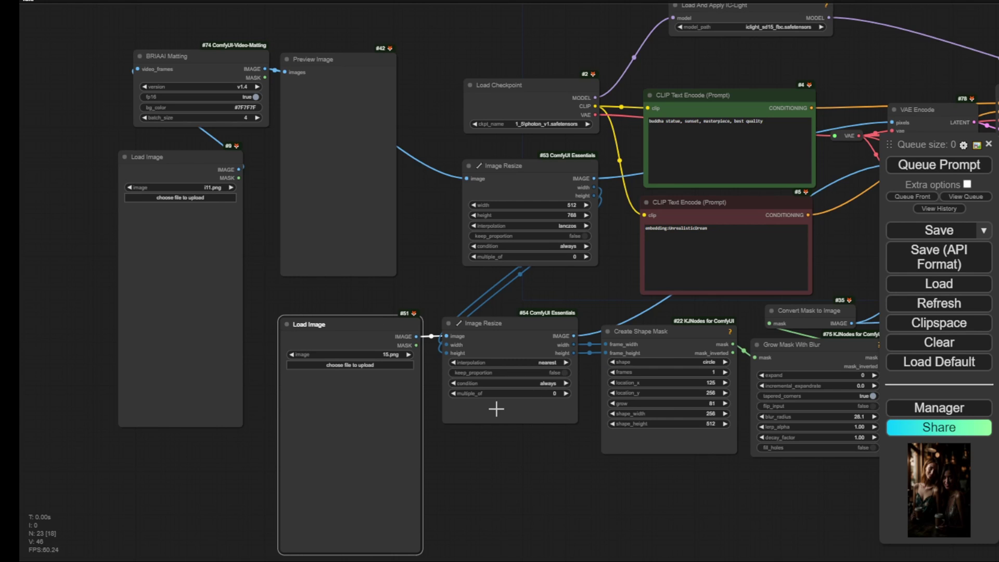
left_click_drag(547, 484, 265, 493)
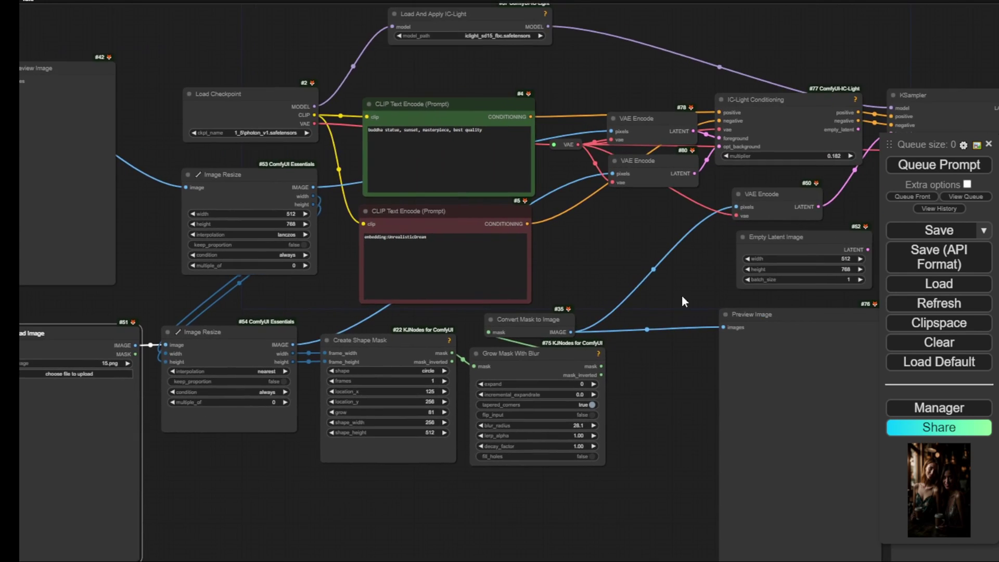
left_click_drag(651, 251, 567, 298)
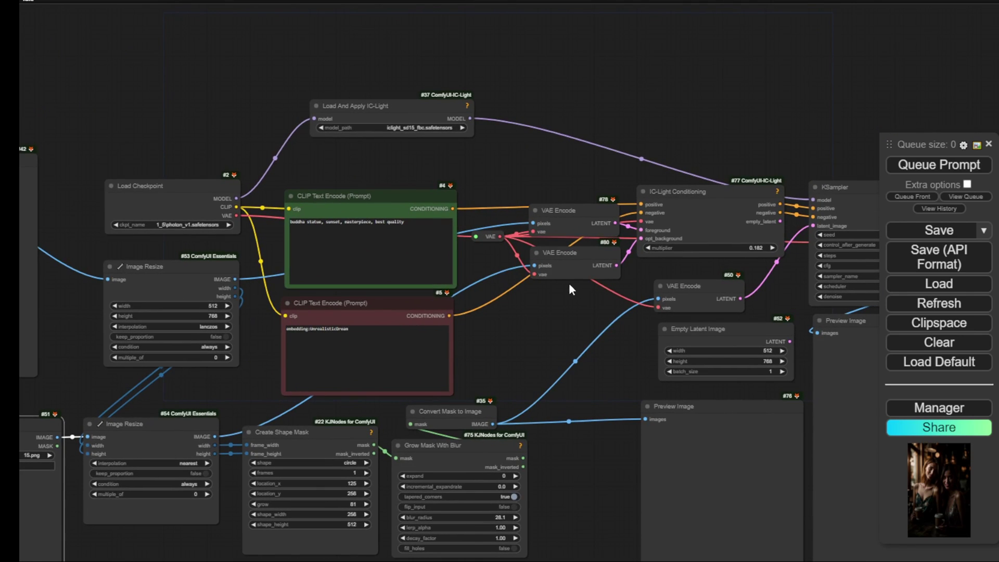
Step: Move the two VAE Encode nodes feeding IC-Light Conditioning down so they clear the VAE reroute
left_click_drag(580, 250, 574, 293)
left_click_drag(590, 211, 584, 254)
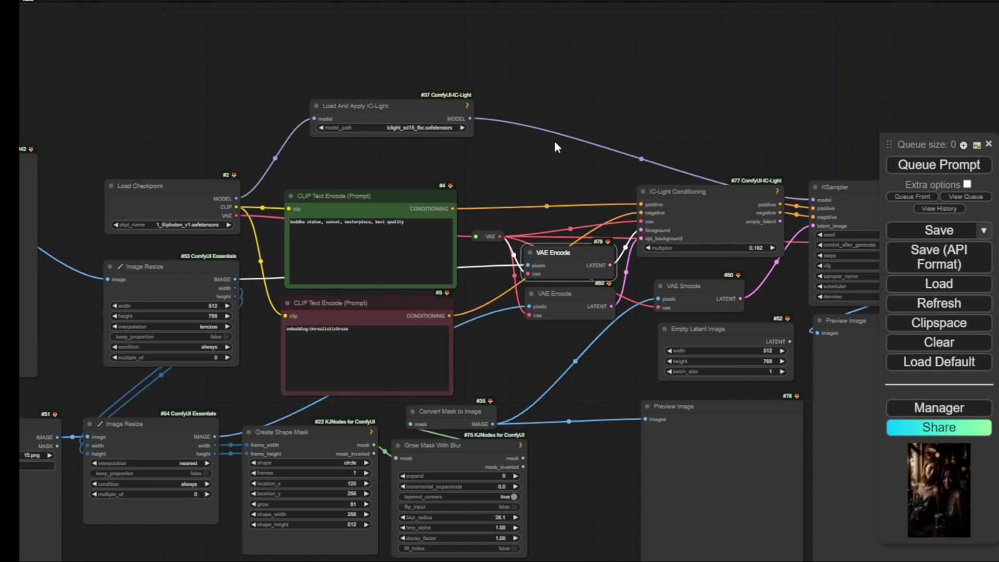
Step: Load 00059-1590859070.png as the foreground image and the living-room picture 17a7b5d0-b154-439f-86c0-8b8eff687d8f.jpg as the background image
left_click_drag(90, 466, 383, 313)
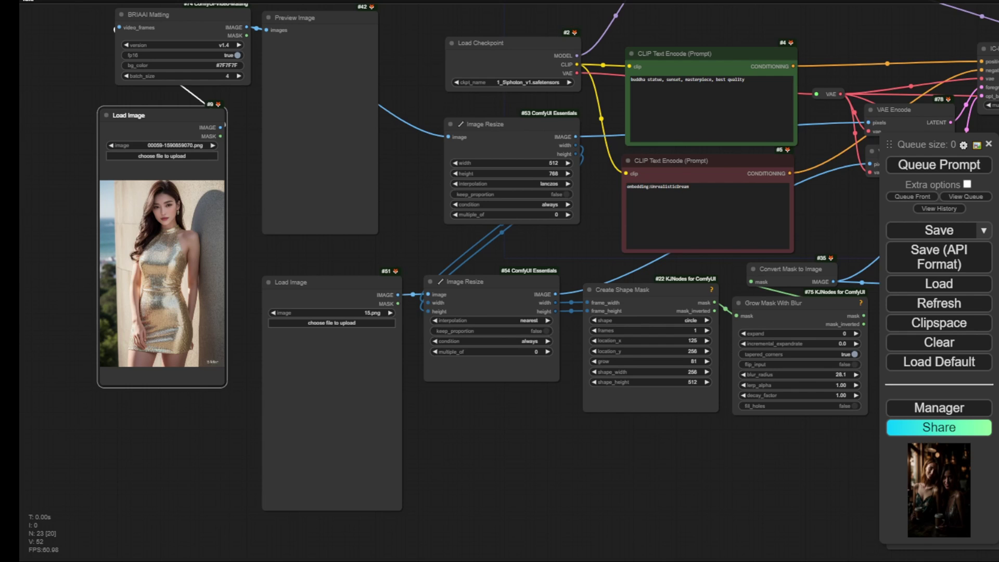
left_click(390, 312)
left_click_drag(544, 421, 555, 356)
scroll(525, 395, "up", 3)
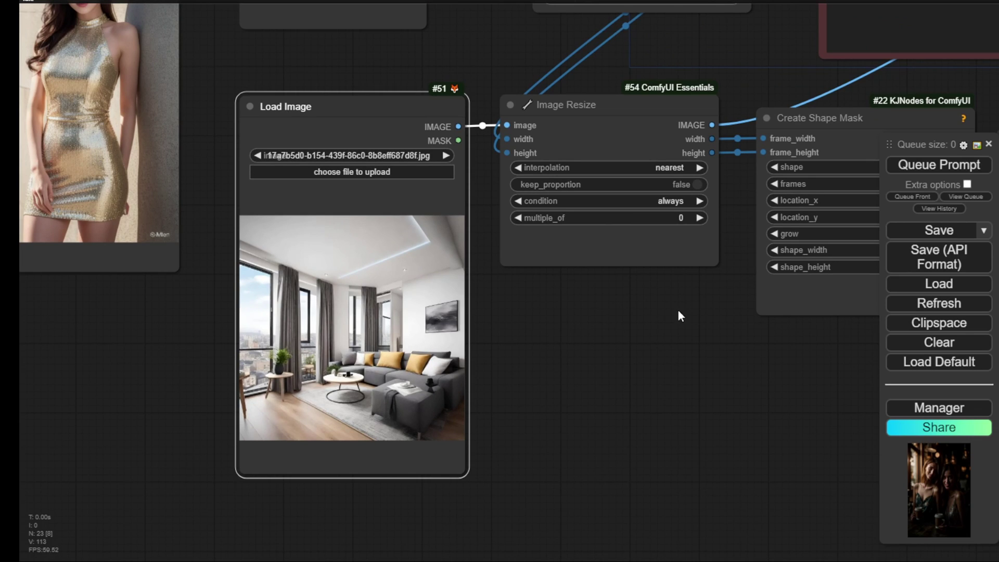
left_click_drag(538, 270, 459, 383)
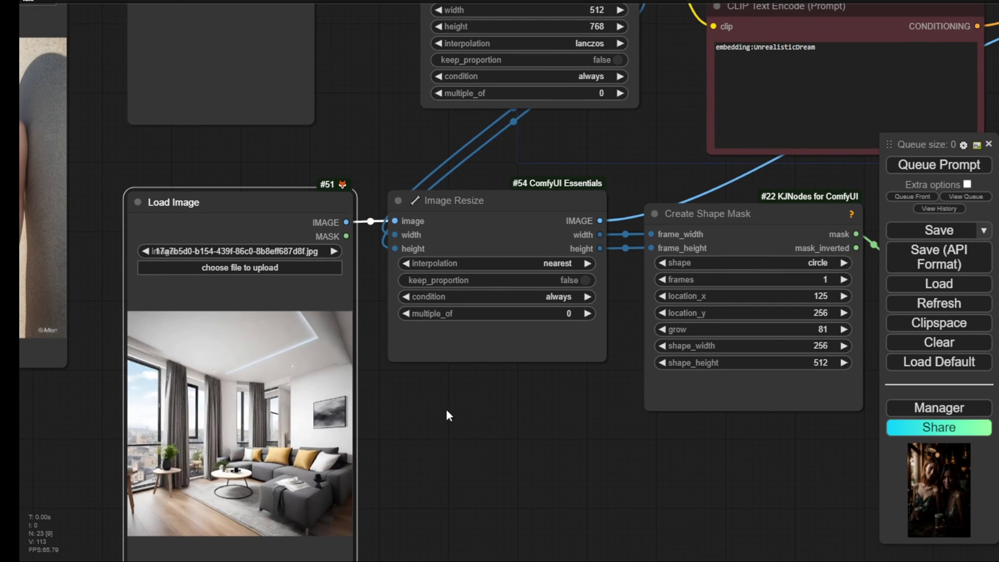
scroll(439, 408, "down", 2)
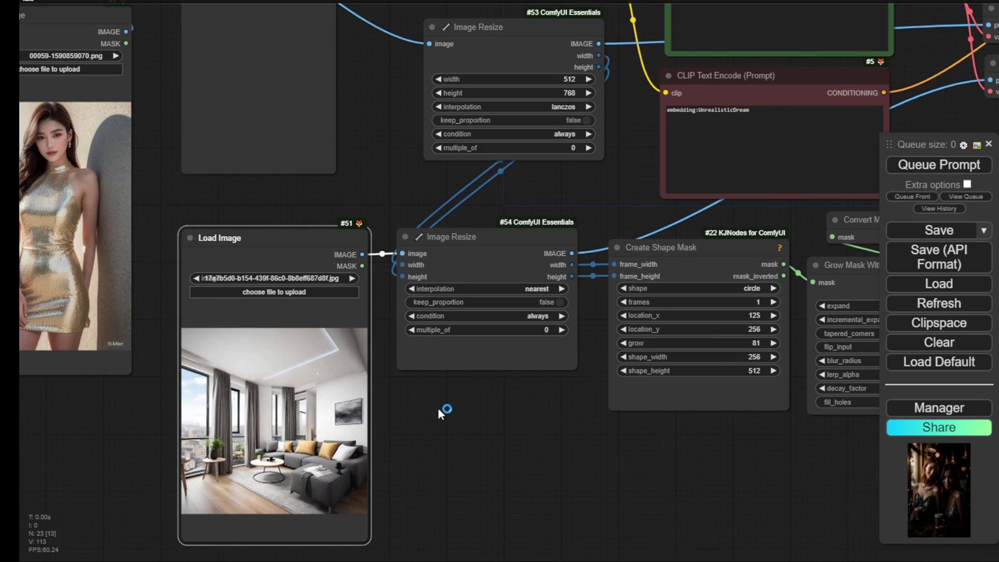
left_click_drag(438, 407, 626, 542)
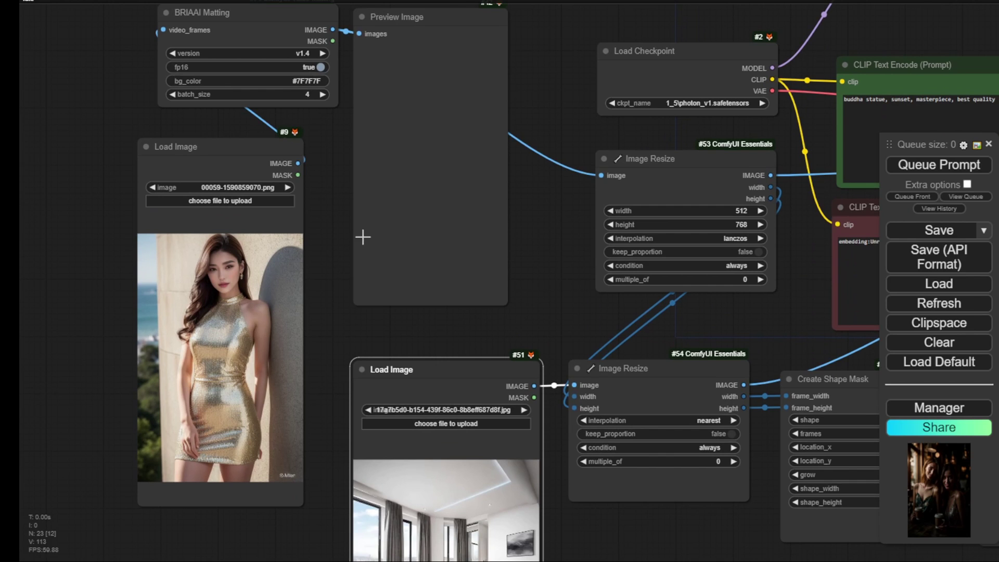
Step: Set the checkpoint to SD1_5\realisticVisionV60B1_v60B1VAE.safetensors and the IC-Light model path to IC-Light\iclight_sd15_fbc.safetensors
left_click_drag(331, 331, 281, 144)
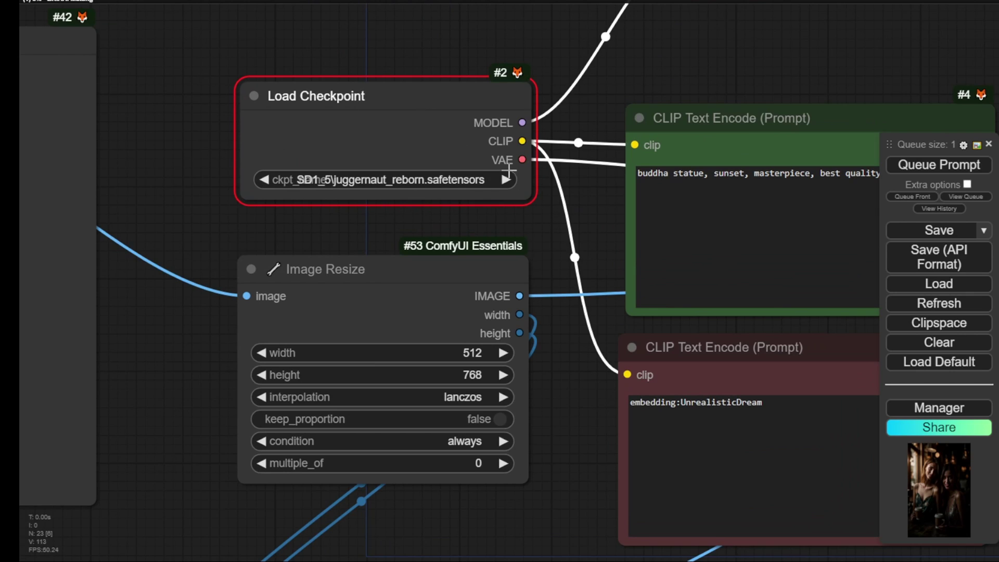
left_click(470, 182)
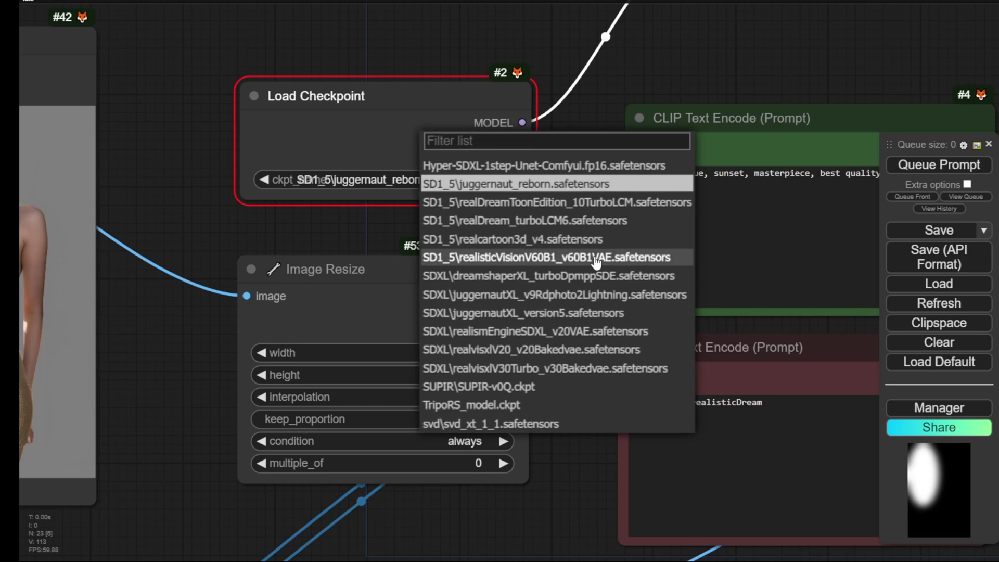
left_click(620, 258)
scroll(548, 236, "down", 1)
left_click_drag(531, 197, 588, 200)
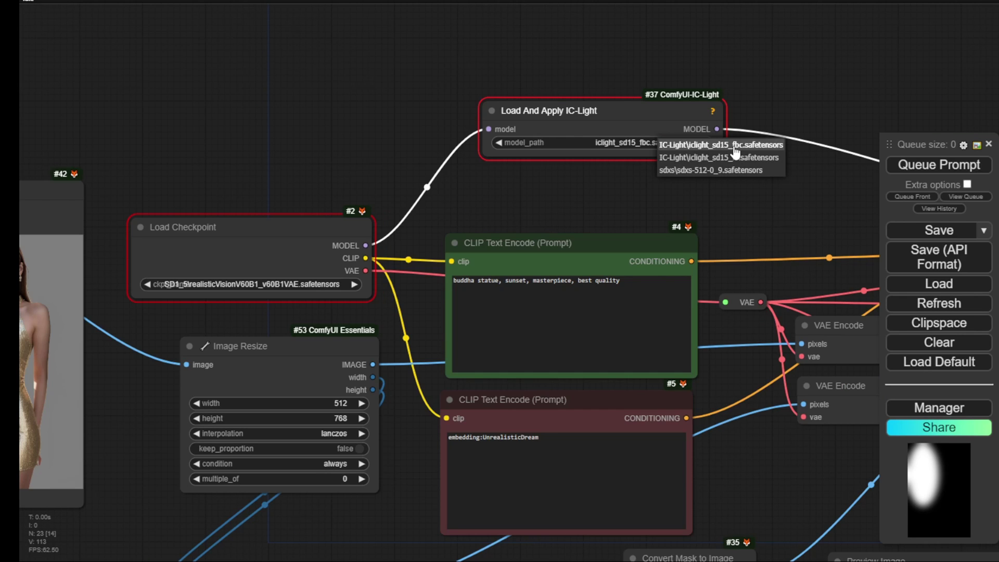
left_click(733, 145)
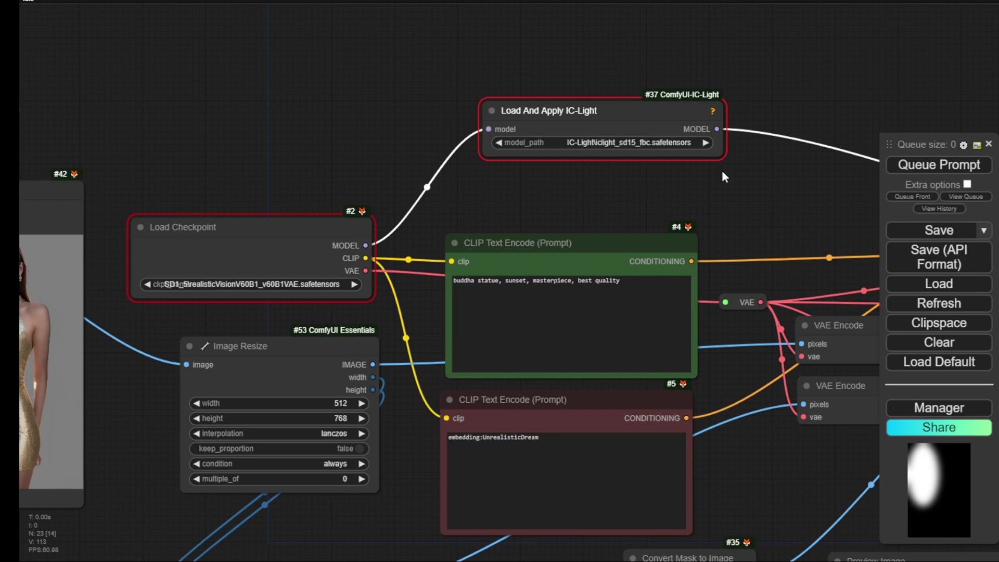
Step: Queue the prompt and review the generated composite alongside the foreground, background and mask images
left_click(950, 166)
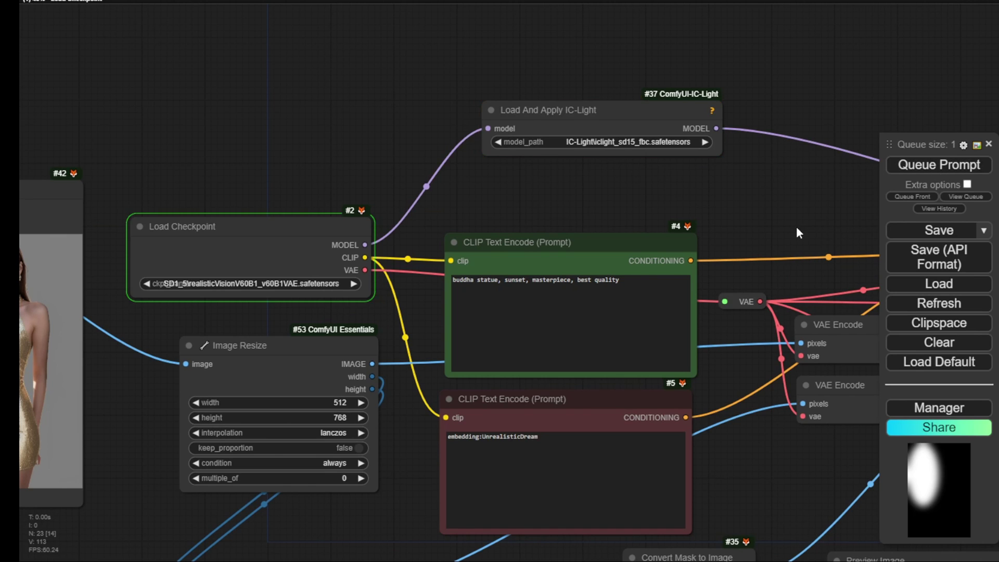
scroll(794, 221, "down", 6)
left_click_drag(794, 216, 611, 169)
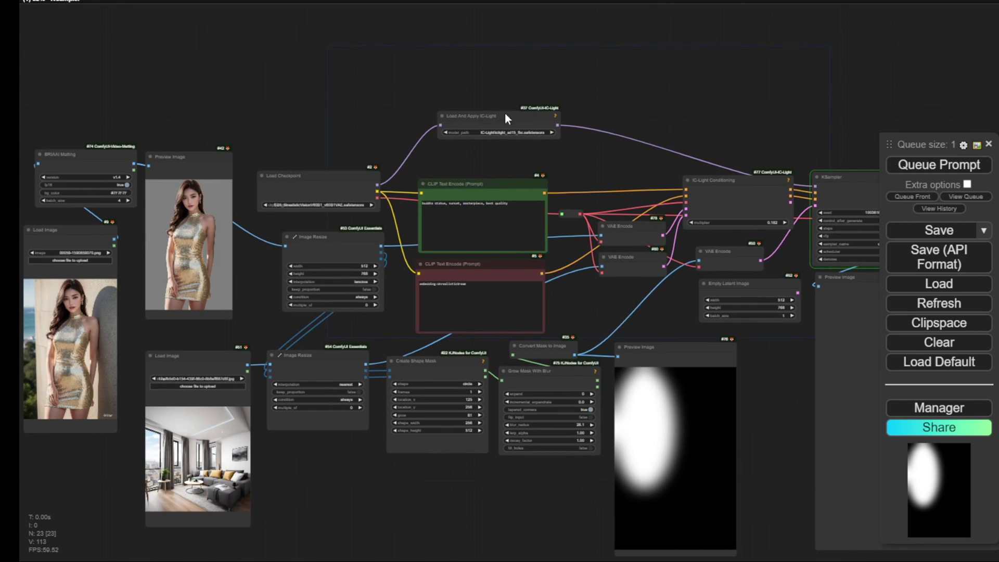
left_click_drag(796, 109, 454, 4)
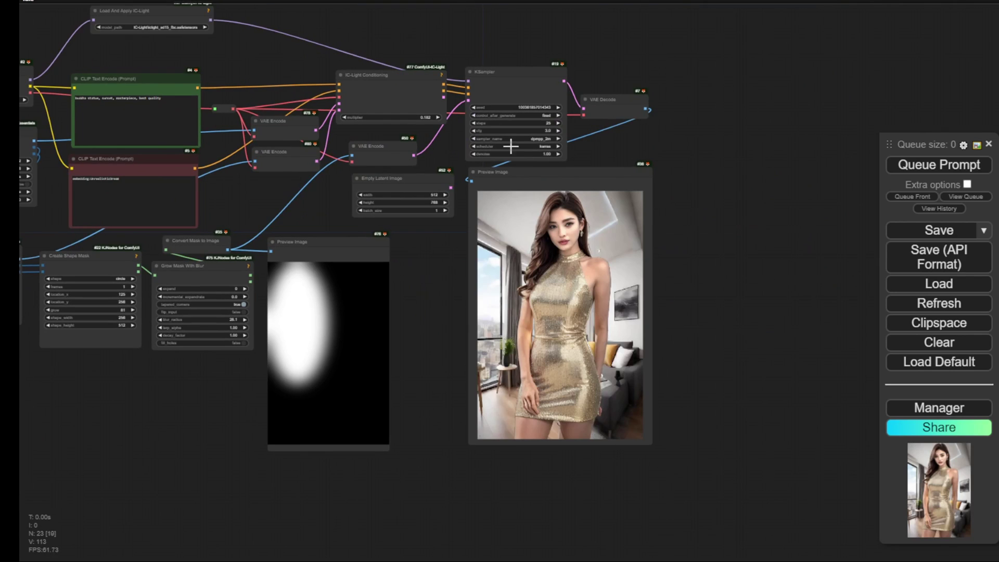
scroll(464, 296, "down", 6)
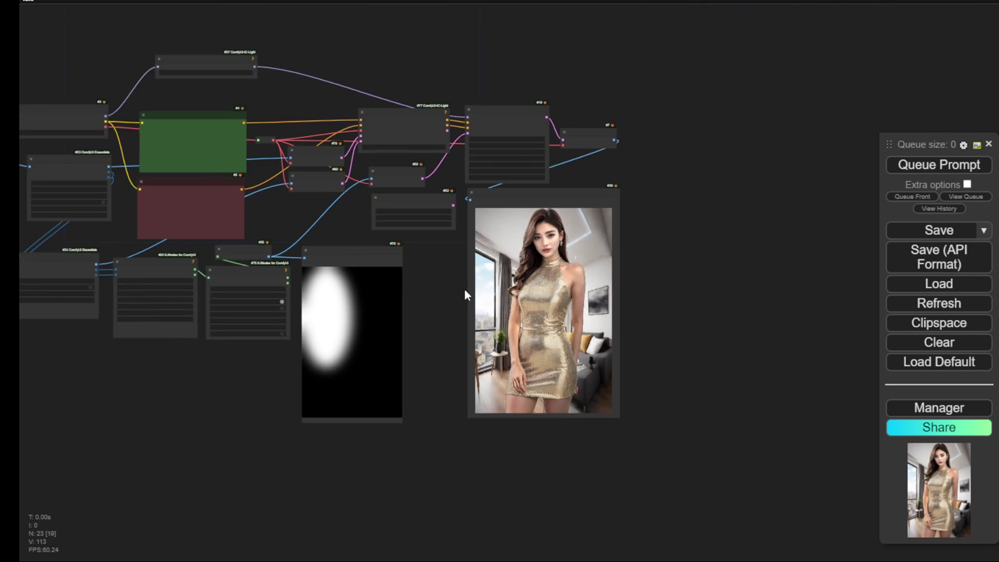
left_click_drag(449, 292, 612, 303)
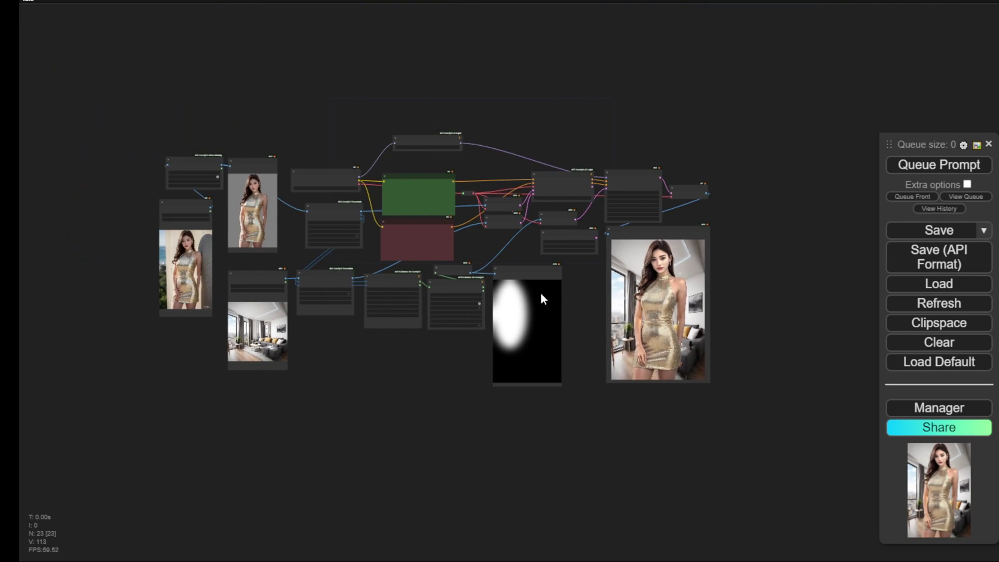
scroll(283, 271, "up", 4)
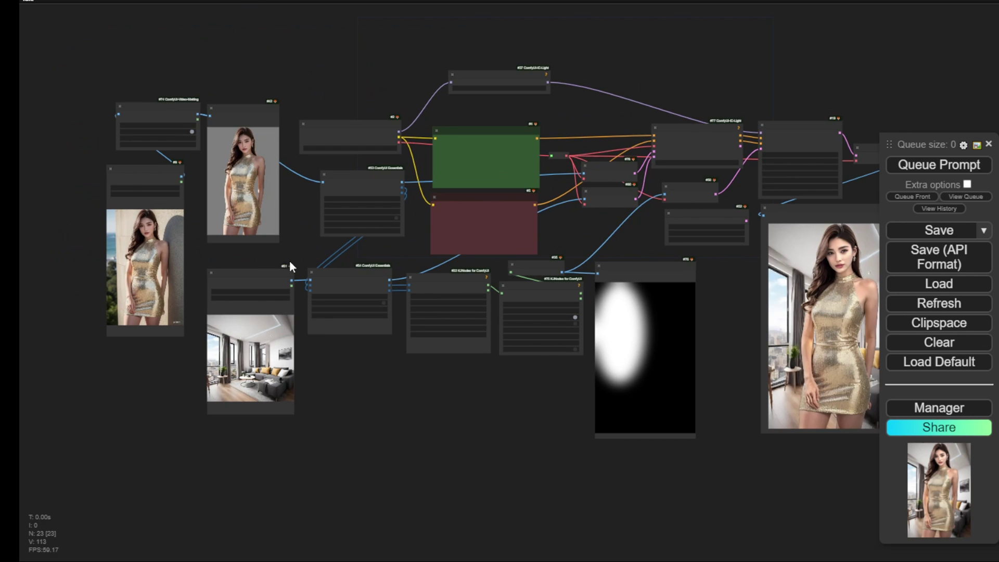
Step: Shift the BRIAAI Matting node slightly outward and nudge the Preview Image node with the matted foreground up
scroll(145, 167, "up", 10)
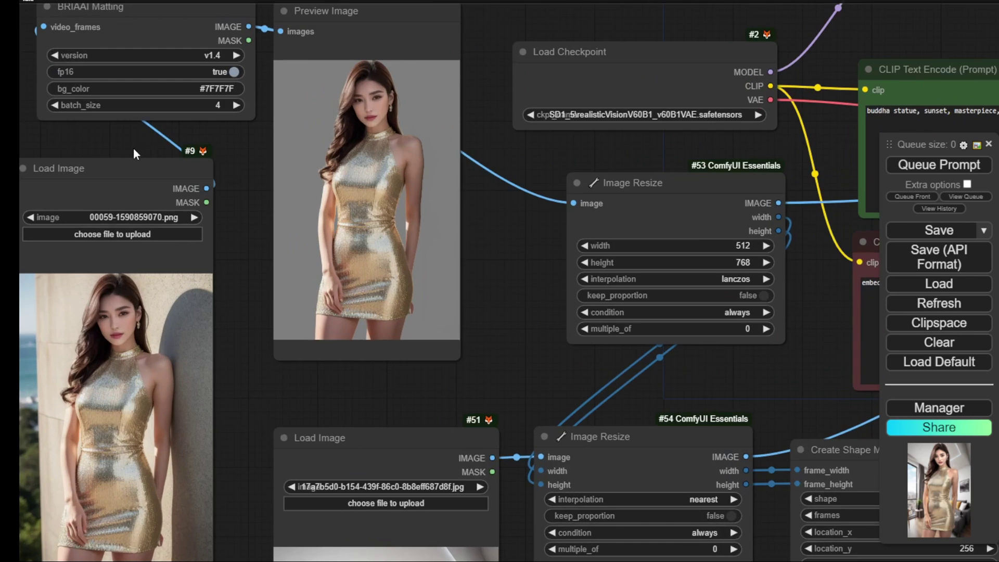
left_click_drag(211, 130, 304, 211)
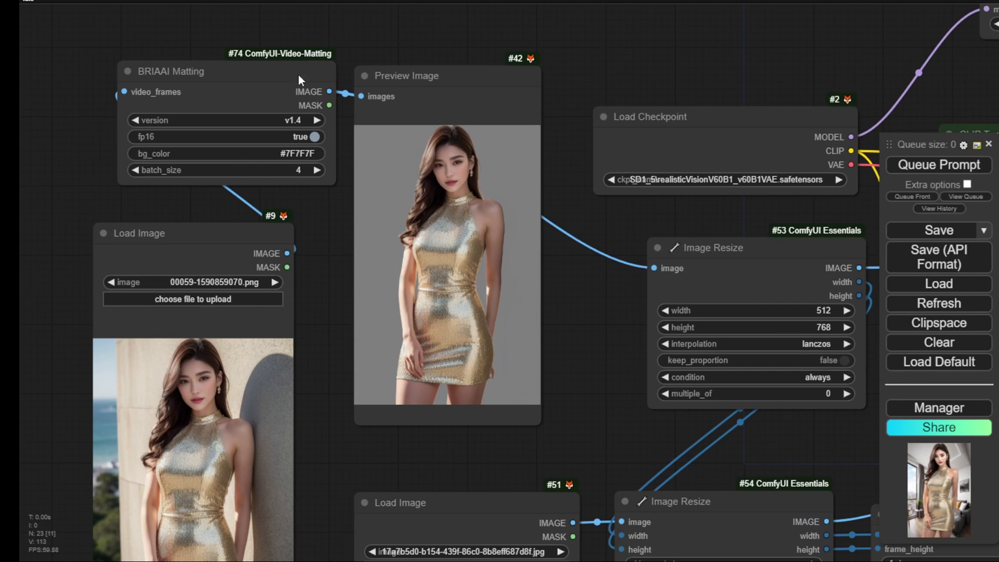
mouse_move(267, 70)
left_mouse_down()
mouse_move(274, 65)
mouse_move(252, 71)
left_mouse_up()
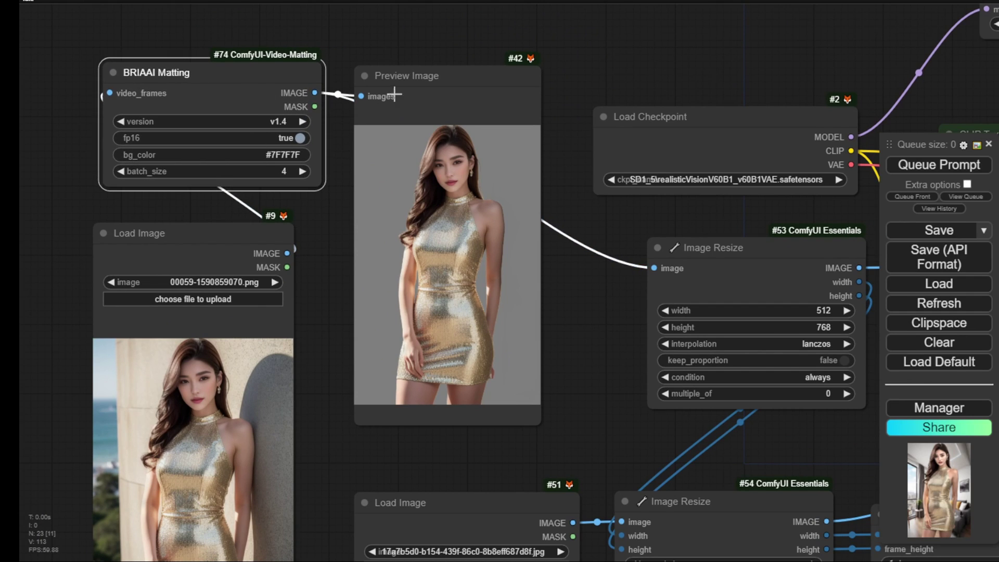
left_click_drag(417, 70, 428, 53)
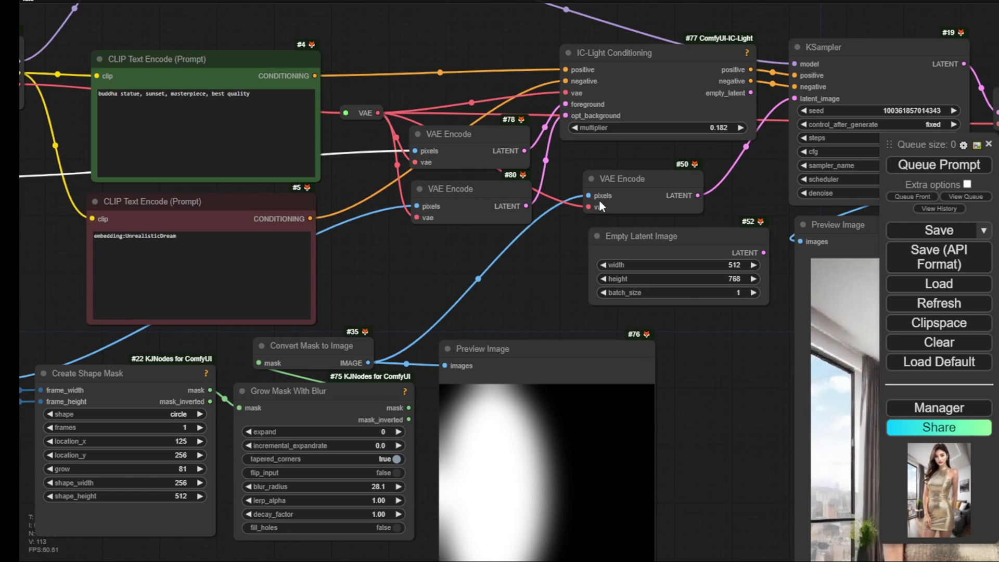
Step: Move the foreground and background VAE Encode nodes slightly up and shift the mask's VAE Encode node down and back to trace its links
left_click_drag(600, 206, 455, 244)
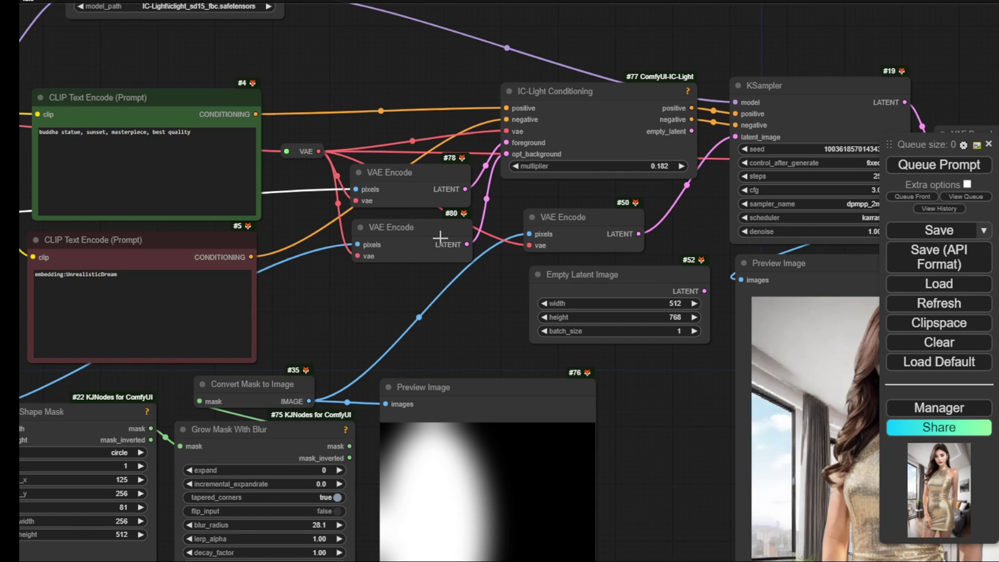
left_click(410, 183)
left_click_drag(410, 183, 415, 161)
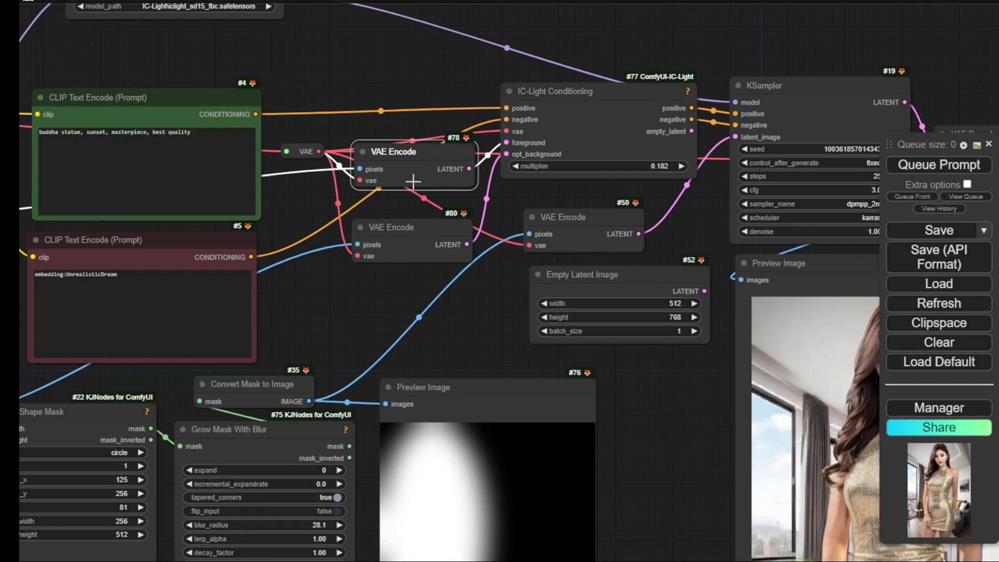
left_click_drag(415, 237, 419, 220)
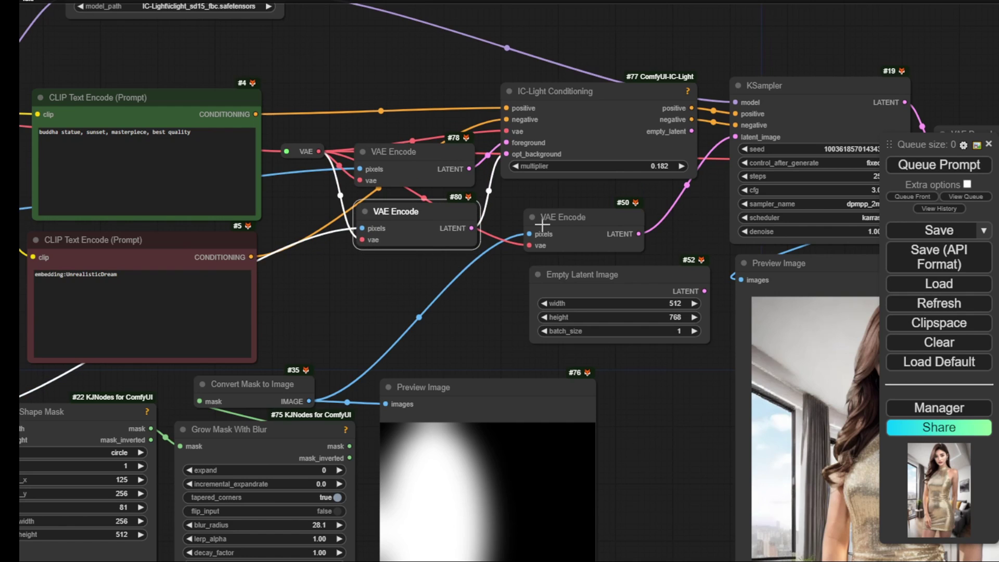
left_click_drag(556, 222, 408, 289)
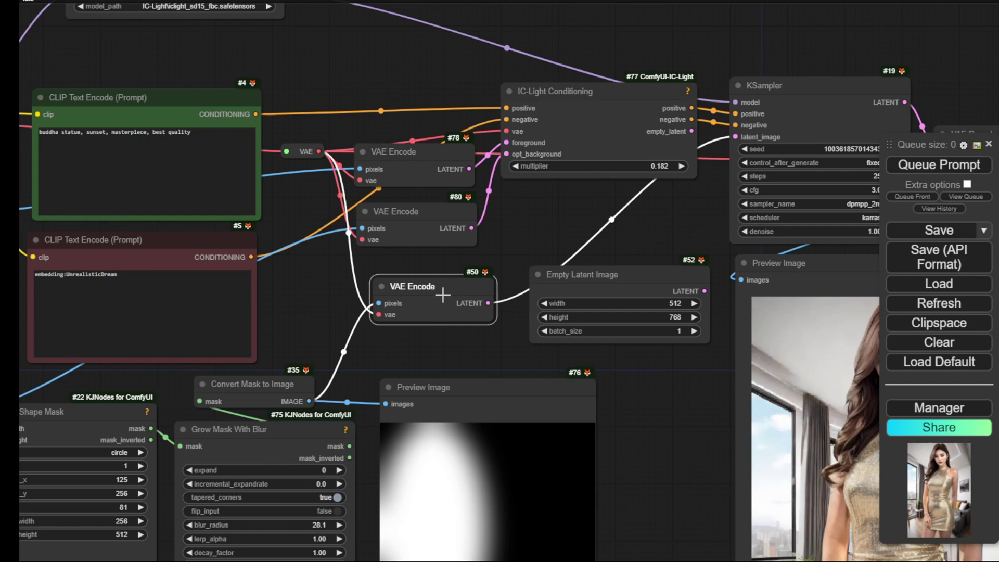
left_click_drag(442, 296, 590, 226)
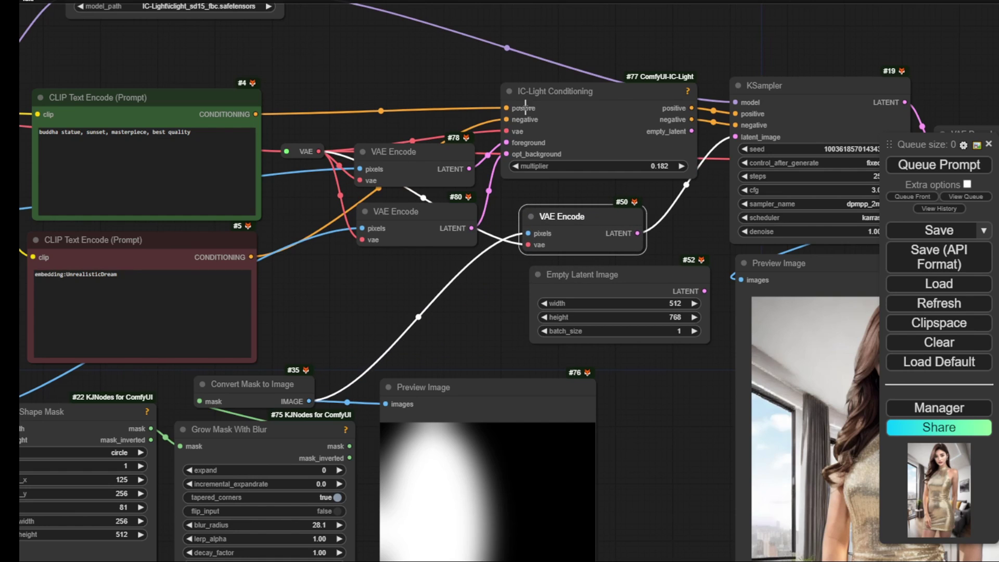
Step: Move the KSampler node slightly up, away from the Preview Image node below it
left_click_drag(642, 43, 482, 90)
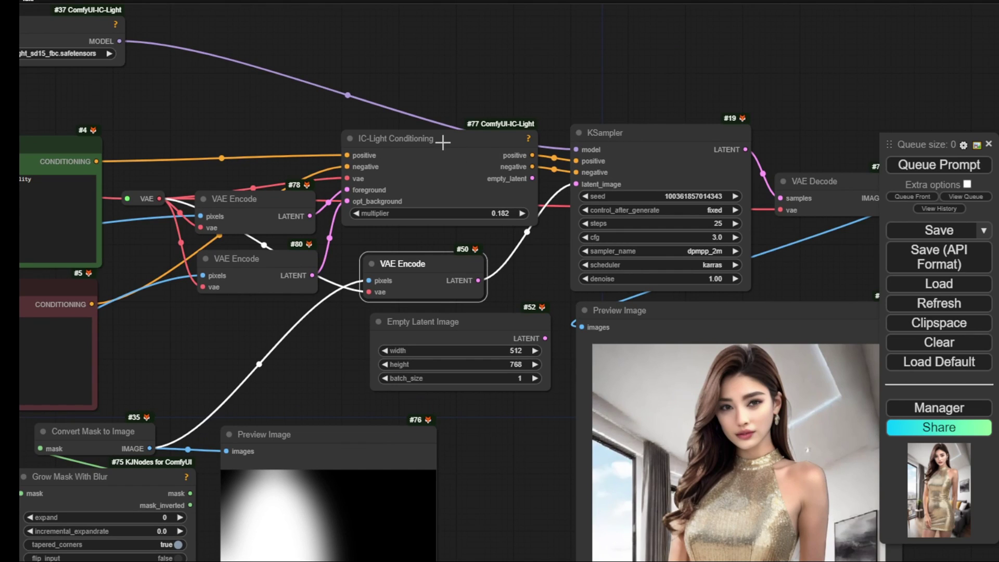
left_click_drag(686, 93, 543, 3)
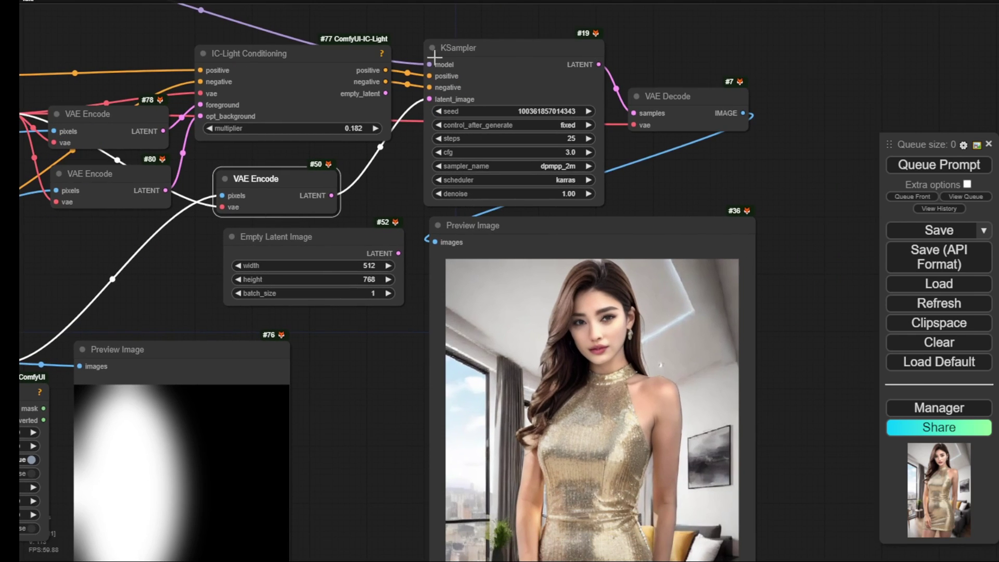
left_click_drag(546, 43, 546, 35)
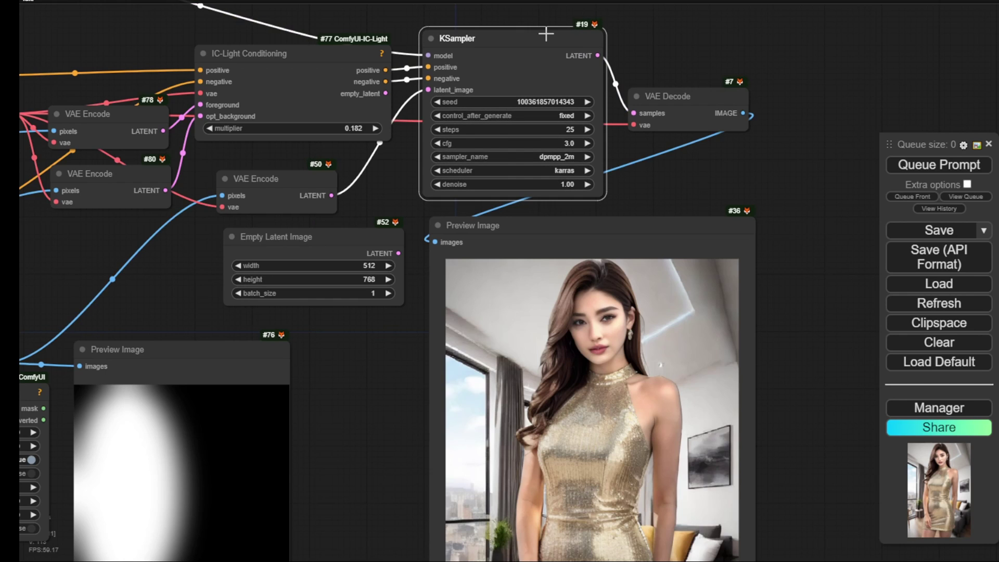
Step: Examine the relit living-room result beside its mask preview, and the garden background ComfyUI_temp_ixbpj_00073_.png in the Load Image node
left_click_drag(800, 305, 810, 122)
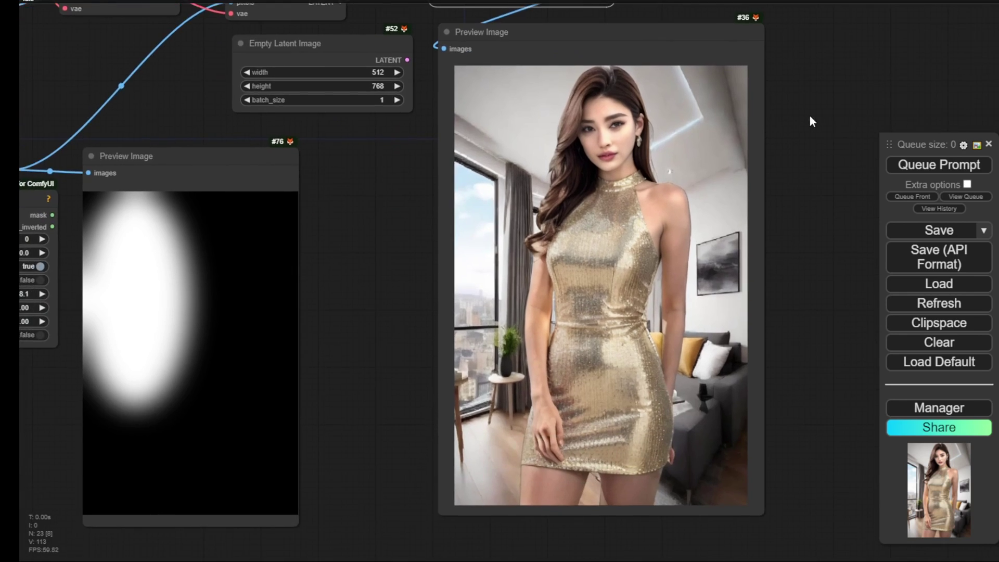
scroll(810, 122, "down", 2)
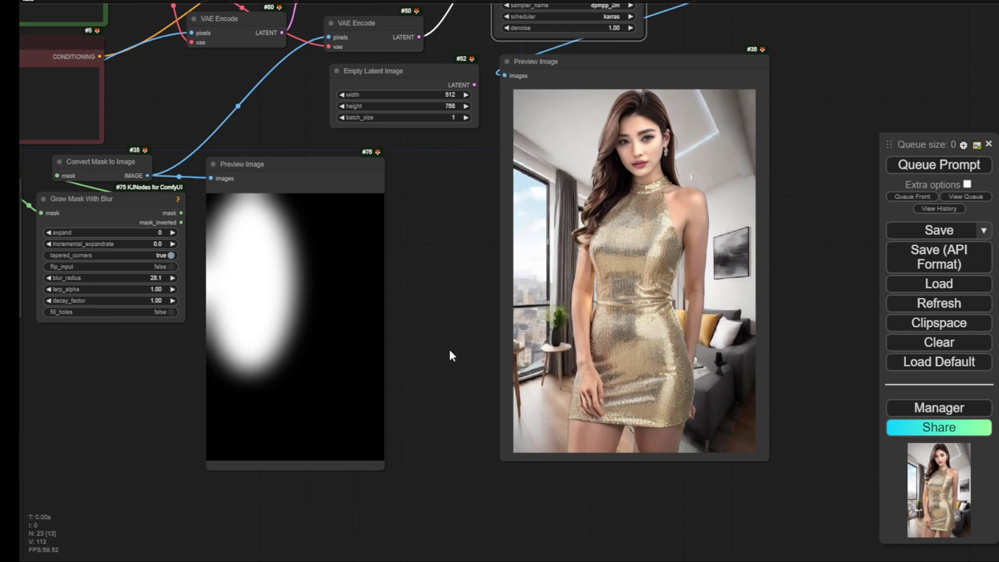
left_click_drag(452, 356, 727, 292)
scroll(679, 339, "down", 4)
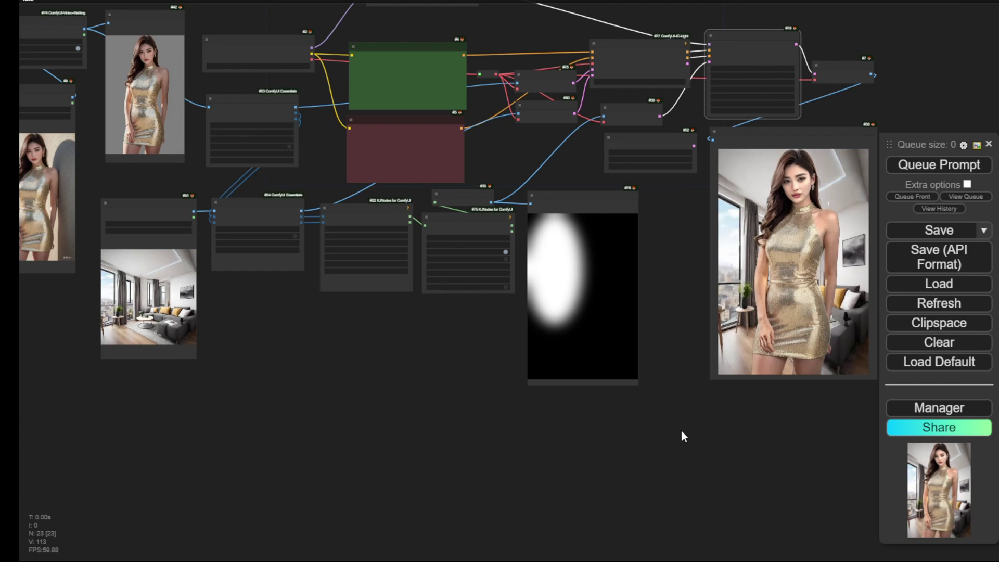
left_click_drag(722, 377, 573, 432)
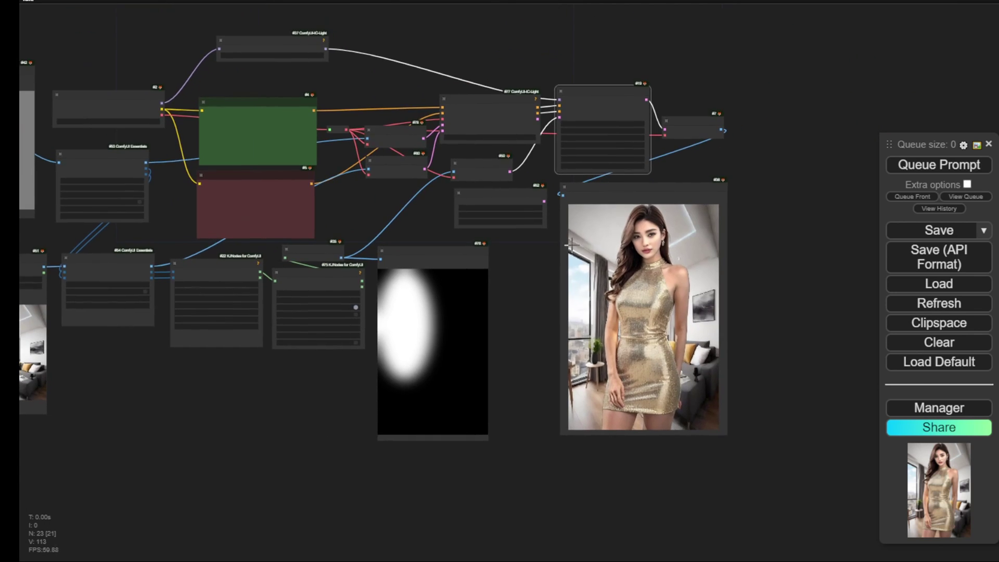
scroll(560, 295, "up", 3)
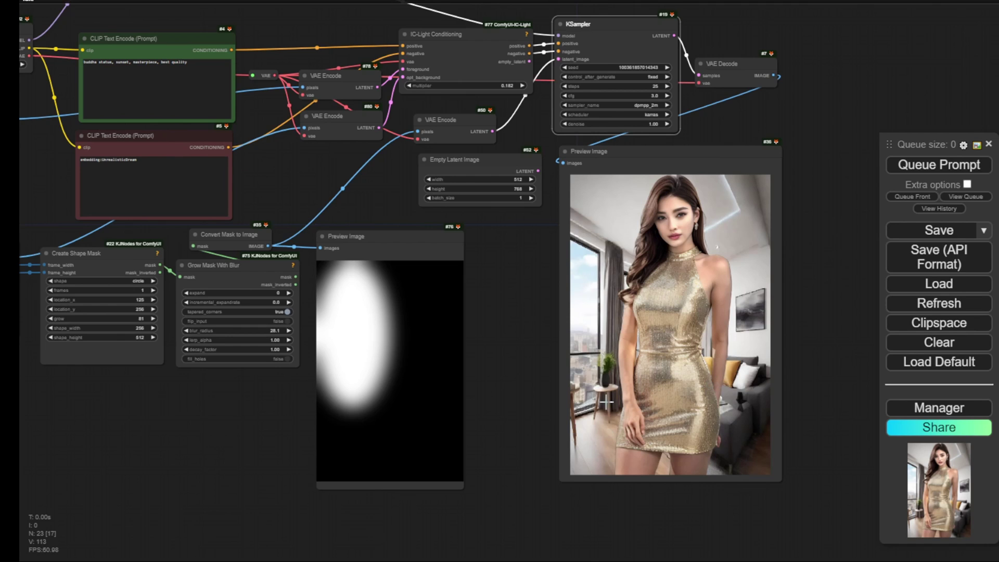
scroll(605, 402, "down", 2)
scroll(506, 342, "up", 1)
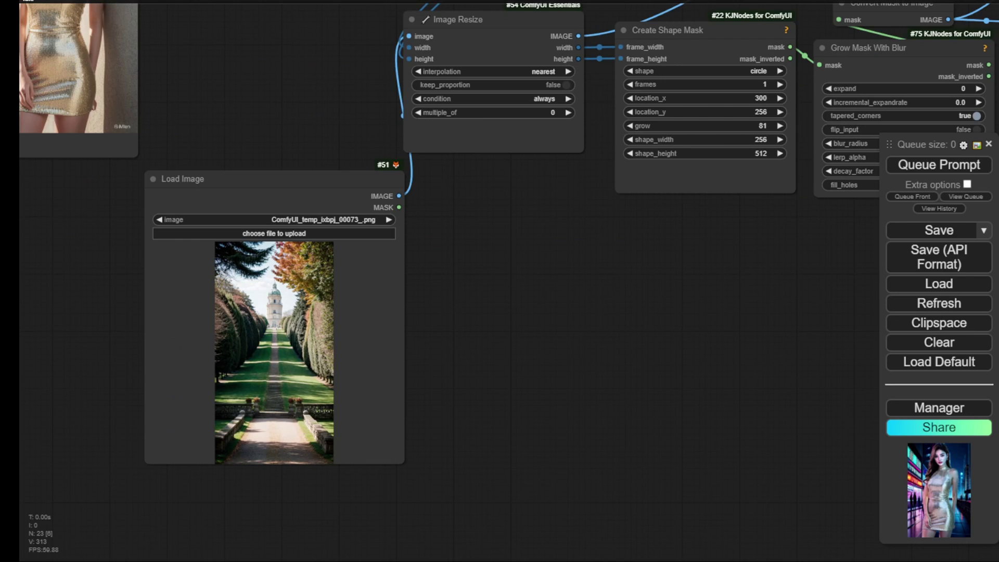
scroll(428, 349, "up", 3)
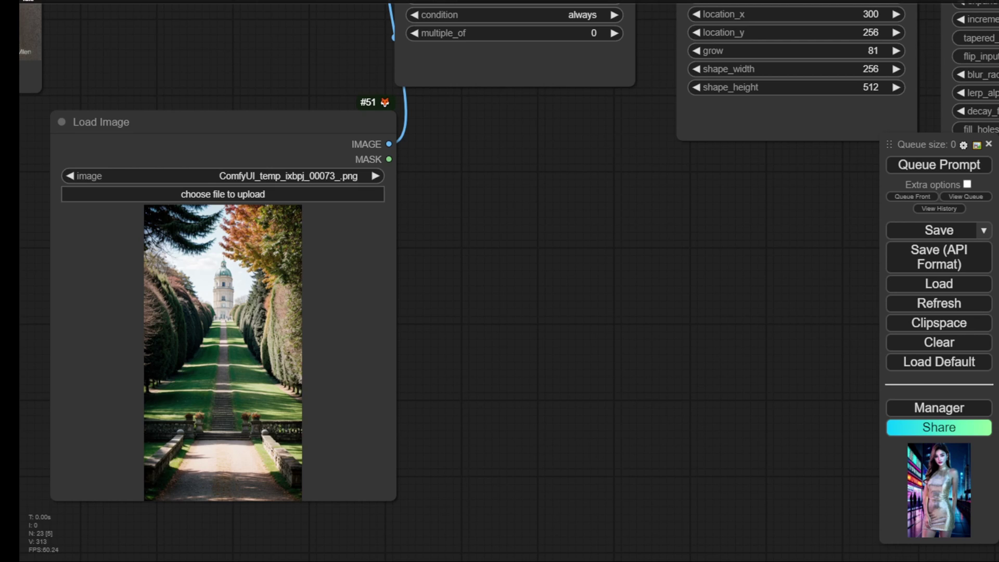
Step: Set the Create Shape Mask node's location_x to 400 and run the workflow with the garden background
scroll(351, 397, "down", 2)
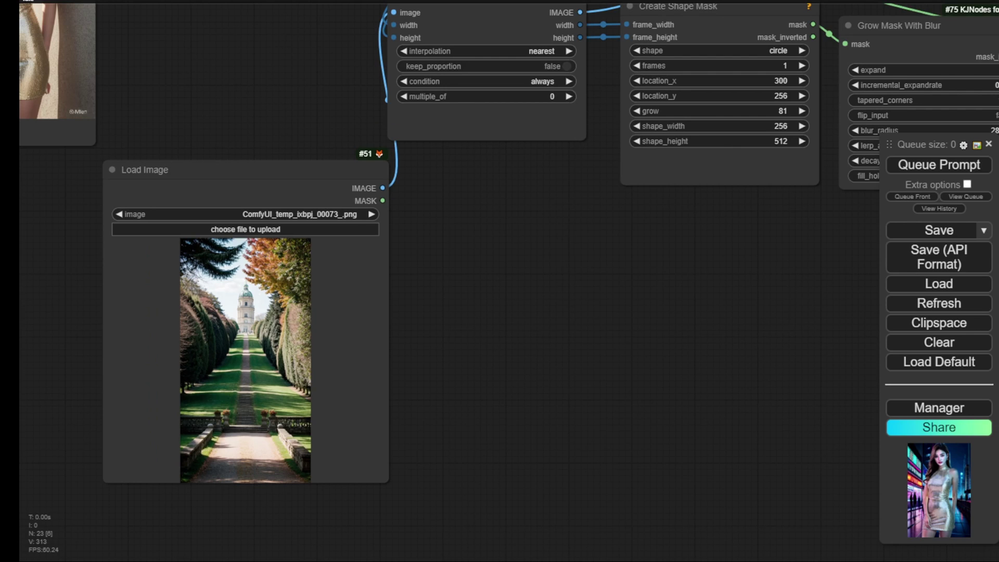
left_click_drag(747, 278, 553, 233)
scroll(553, 232, "down", 3)
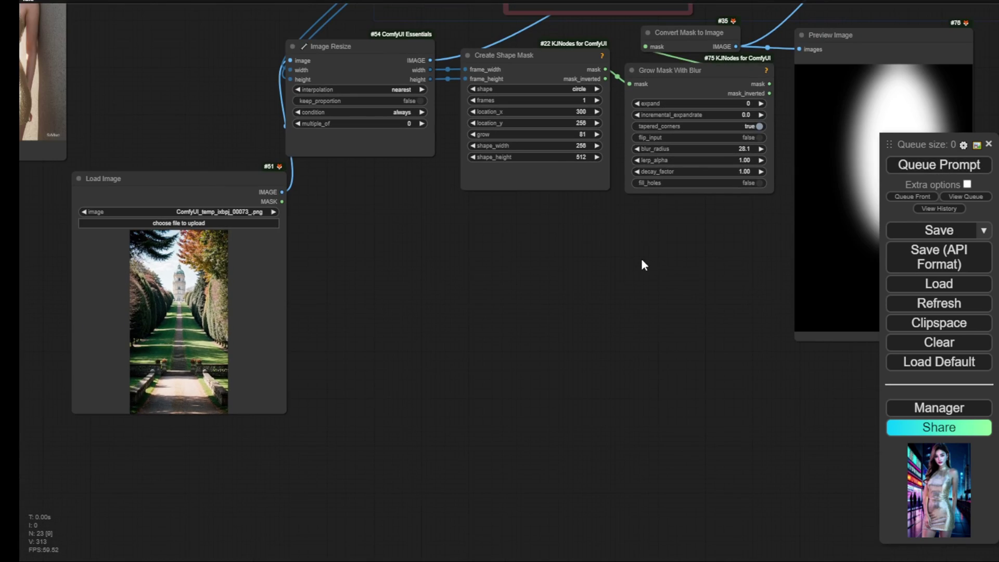
left_click_drag(642, 254, 466, 261)
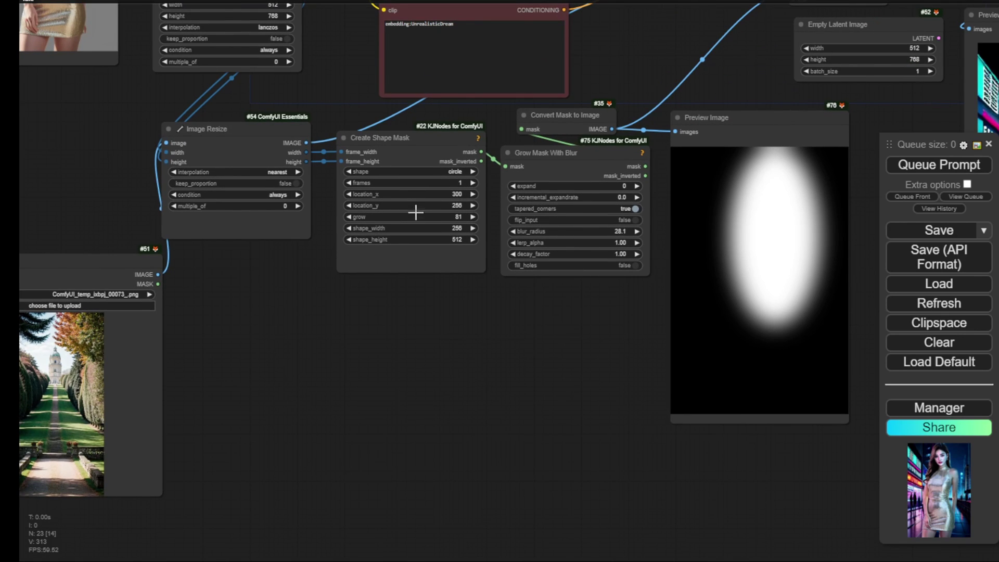
scroll(466, 203, "up", 2)
scroll(468, 203, "up", 2)
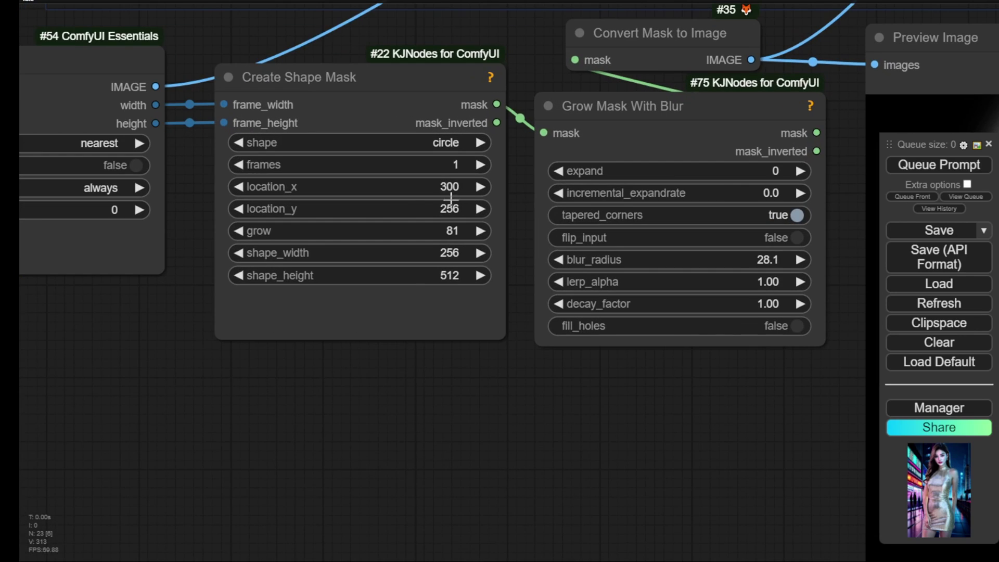
left_click(451, 186)
type("400")
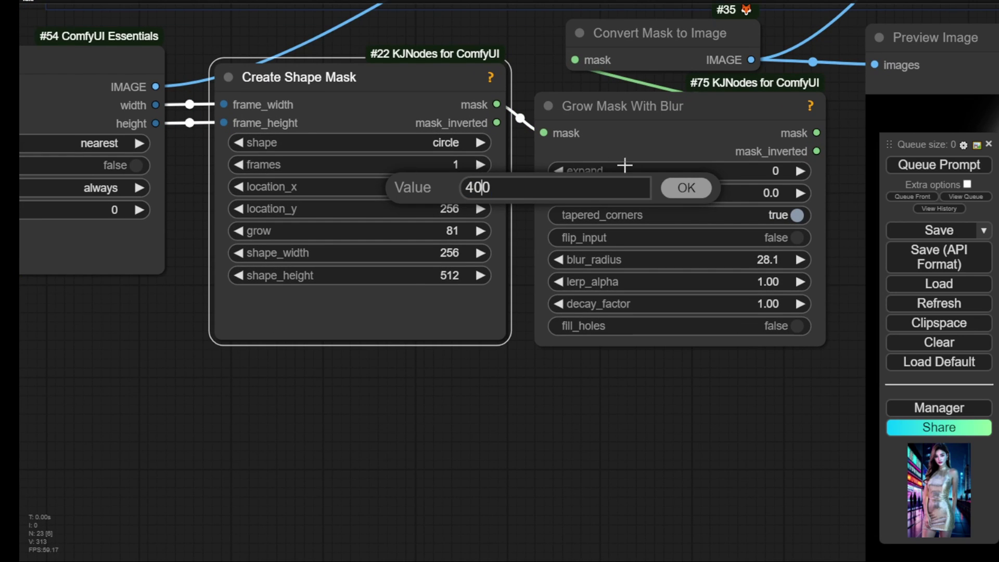
left_click(687, 188)
scroll(739, 402, "down", 10)
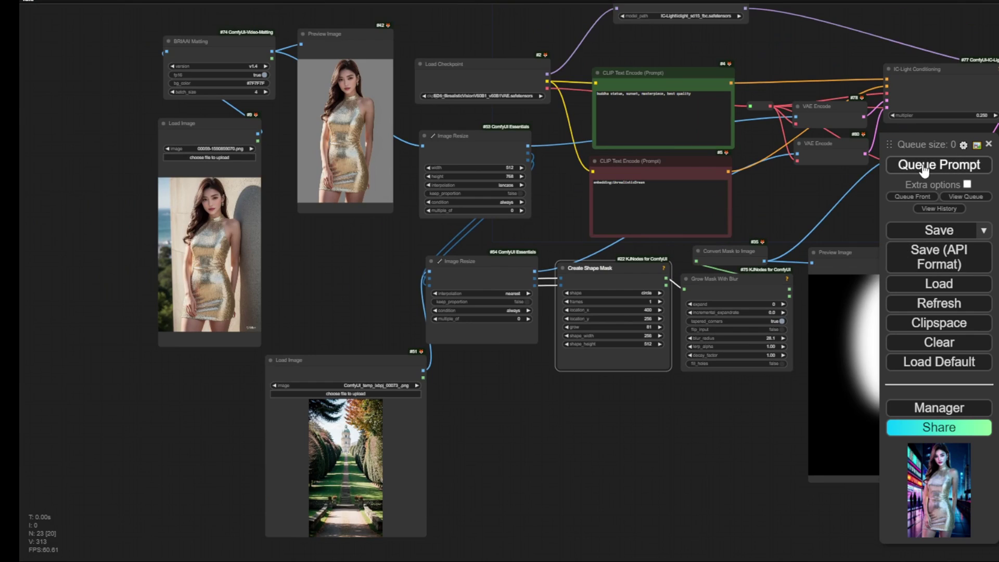
left_click(924, 169)
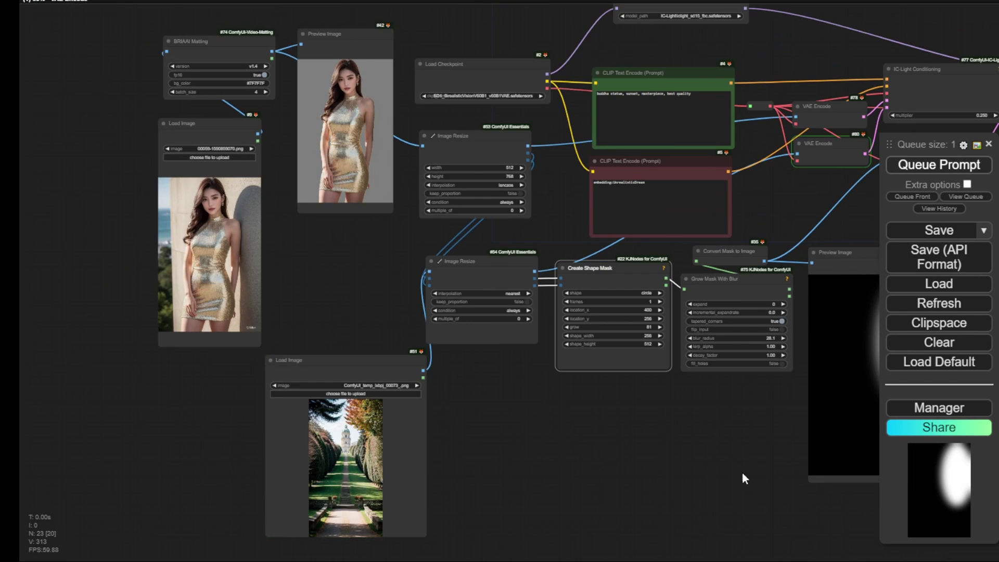
Step: Compare the relit garden portrait with the mask preview and the Create Shape Mask settings
left_click_drag(704, 482, 451, 364)
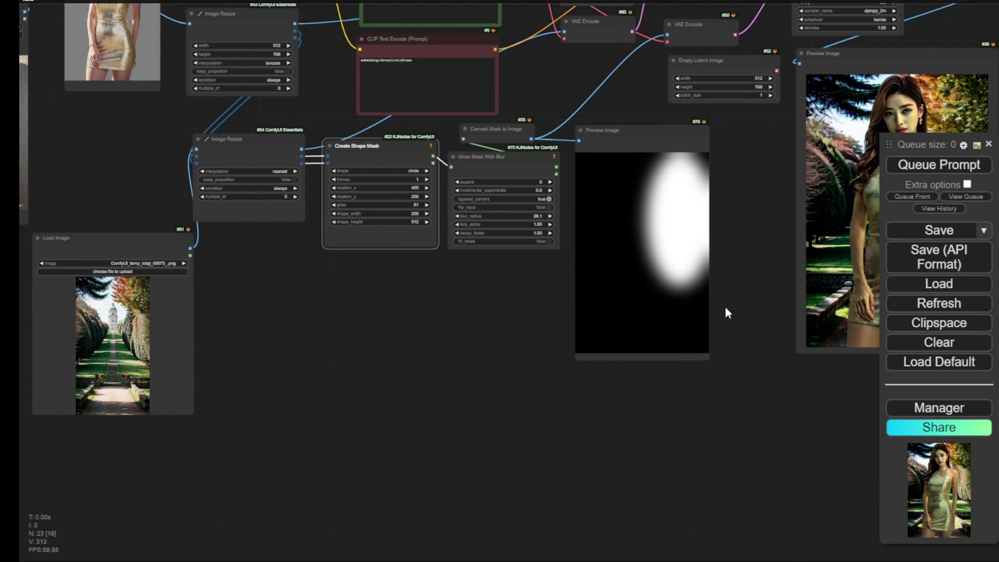
scroll(698, 423, "down", 2)
left_click_drag(704, 419, 448, 414)
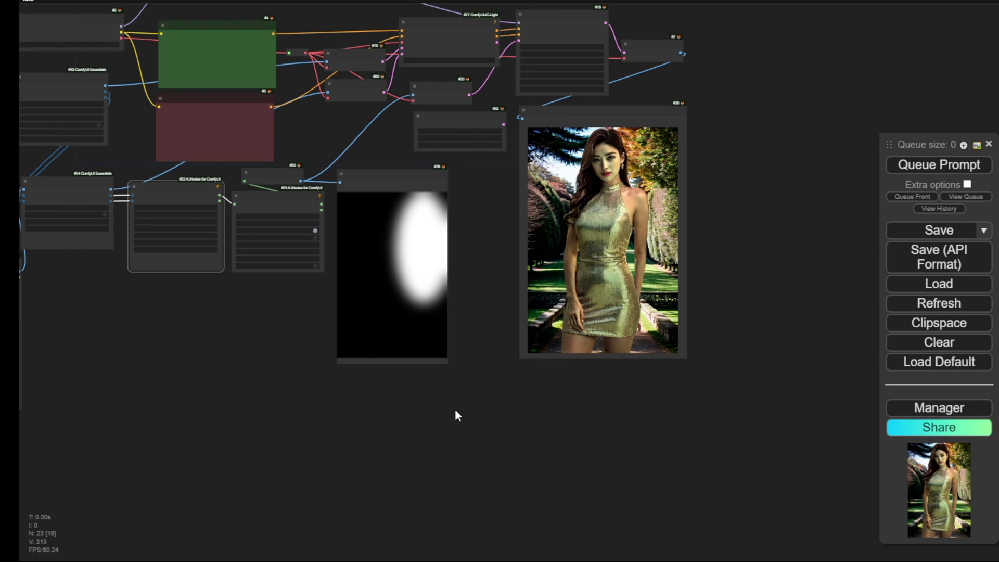
scroll(484, 209, "up", 3)
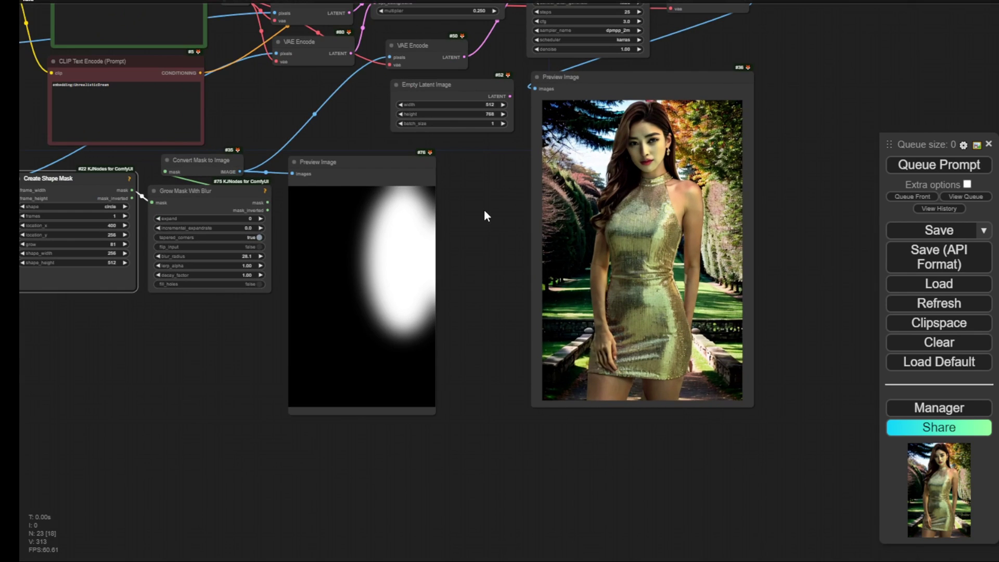
scroll(455, 207, "up", 2)
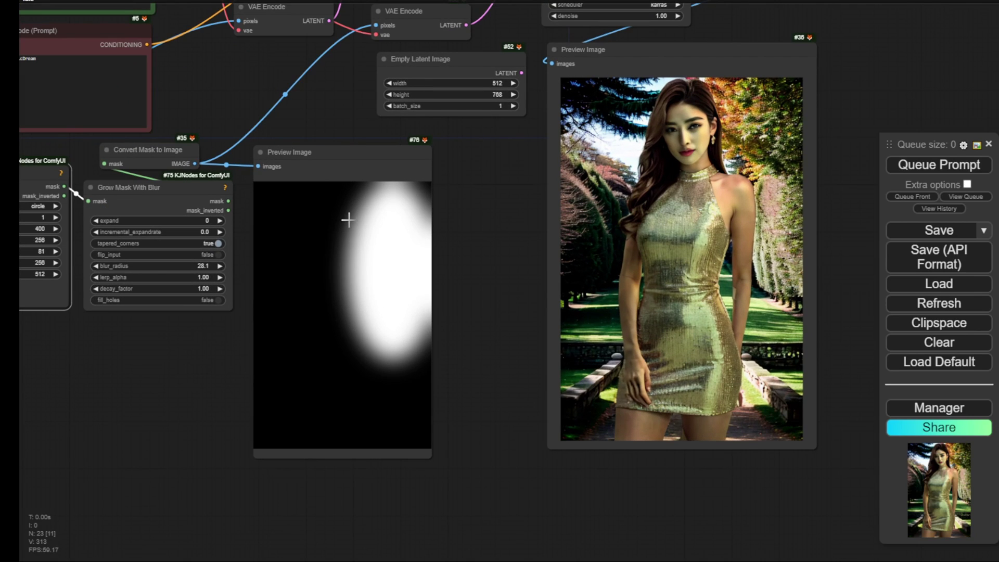
left_click_drag(188, 435, 446, 452)
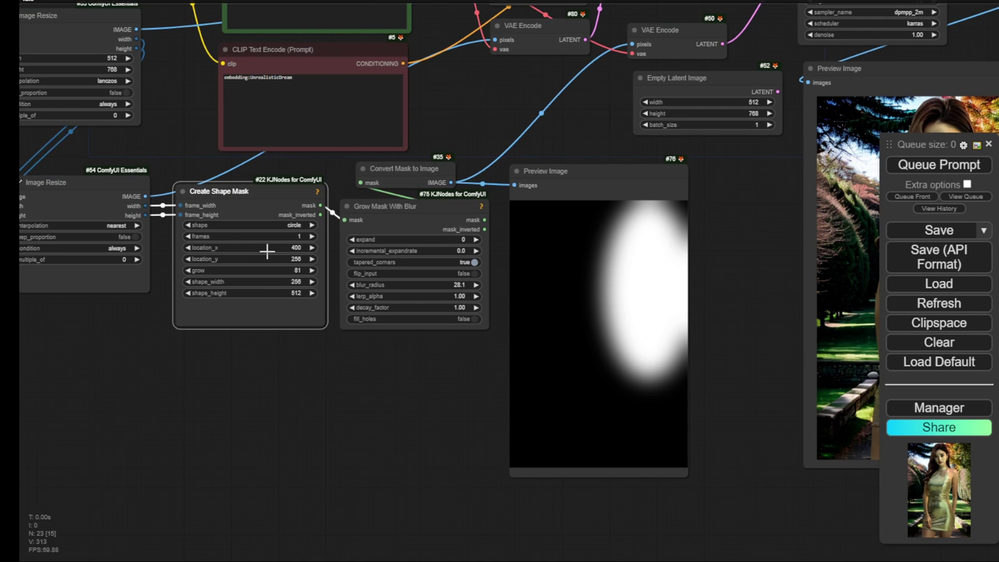
scroll(341, 249, "down", 4)
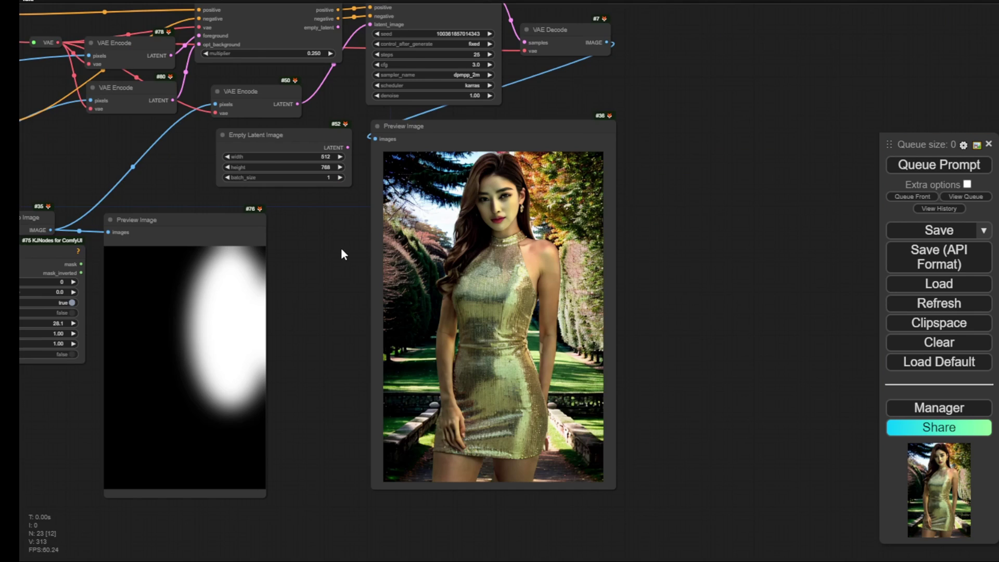
left_click_drag(381, 252, 735, 341)
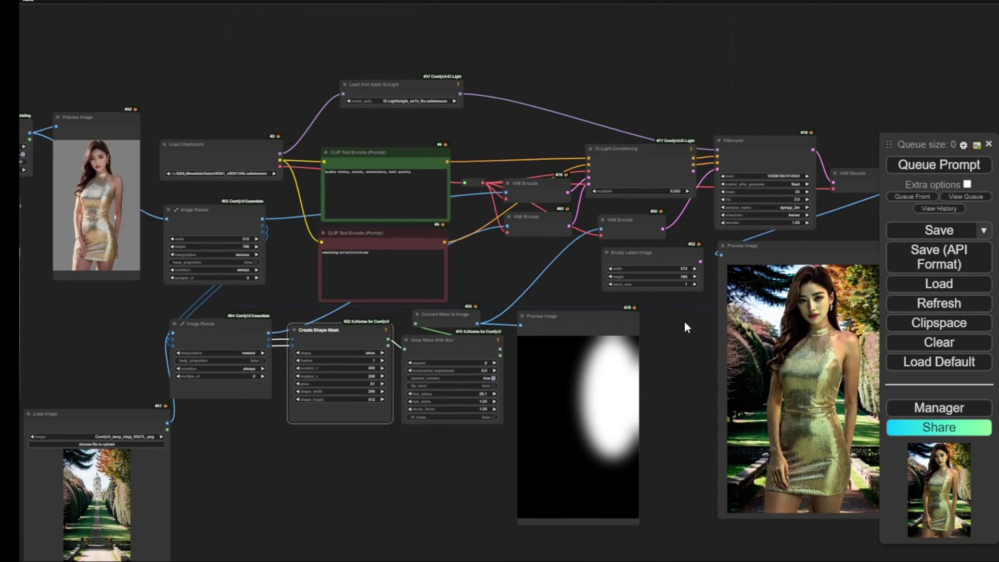
Step: Move the Load And Apply IC-Light node slightly down and outward and enlarge it to show its model_path
left_click_drag(408, 93, 394, 102)
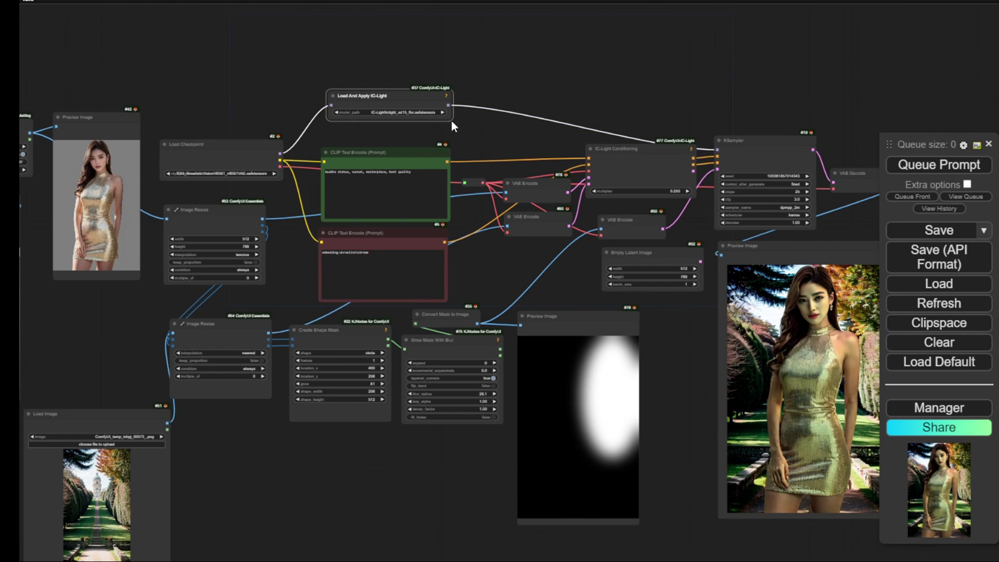
left_click_drag(453, 117, 470, 127)
scroll(450, 97, "up", 10)
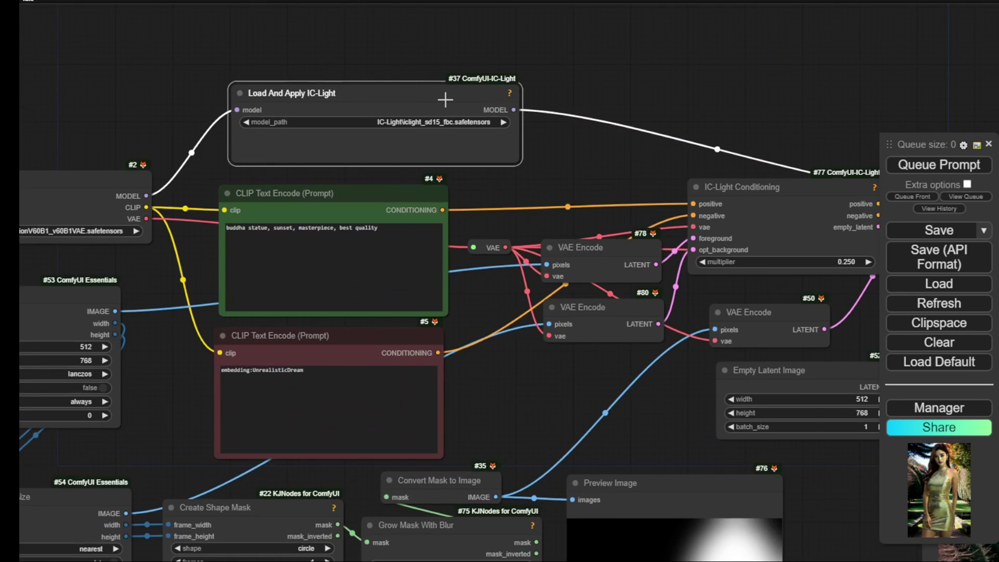
scroll(628, 169, "down", 2)
scroll(651, 266, "down", 2)
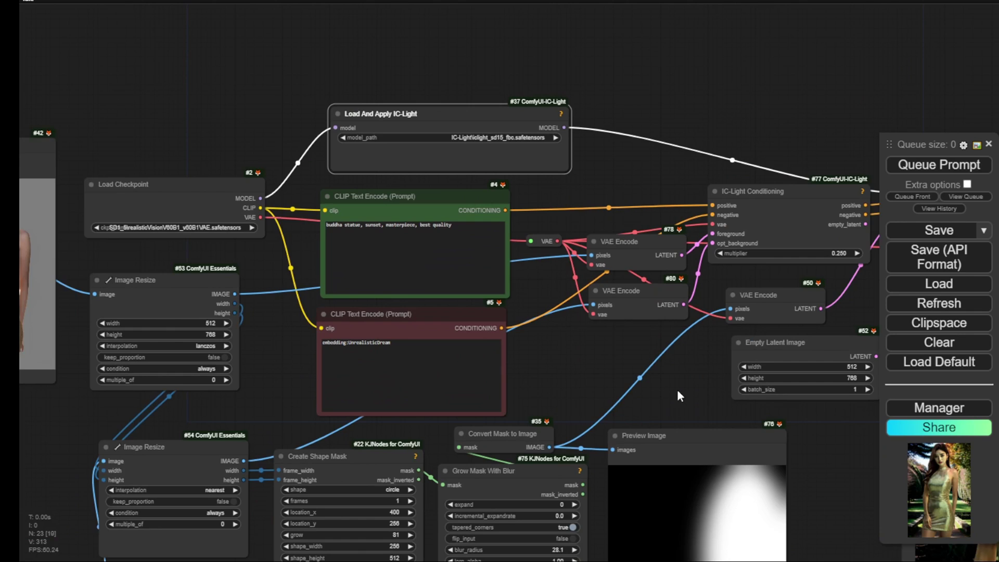
Step: Examine the lighting on the woman and garden in the final Preview Image beside the mask preview
left_click_drag(682, 397, 271, 149)
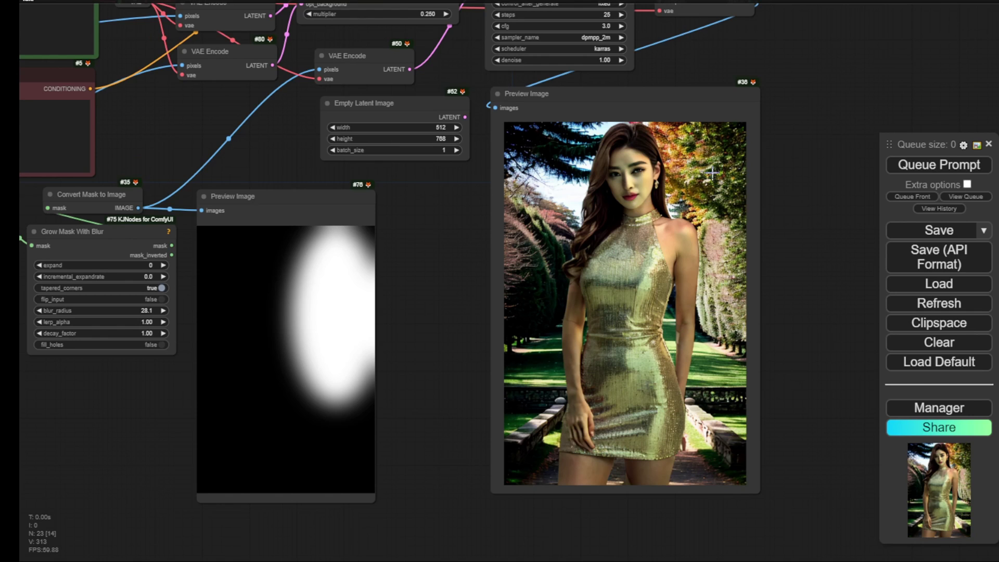
scroll(652, 230, "up", 2)
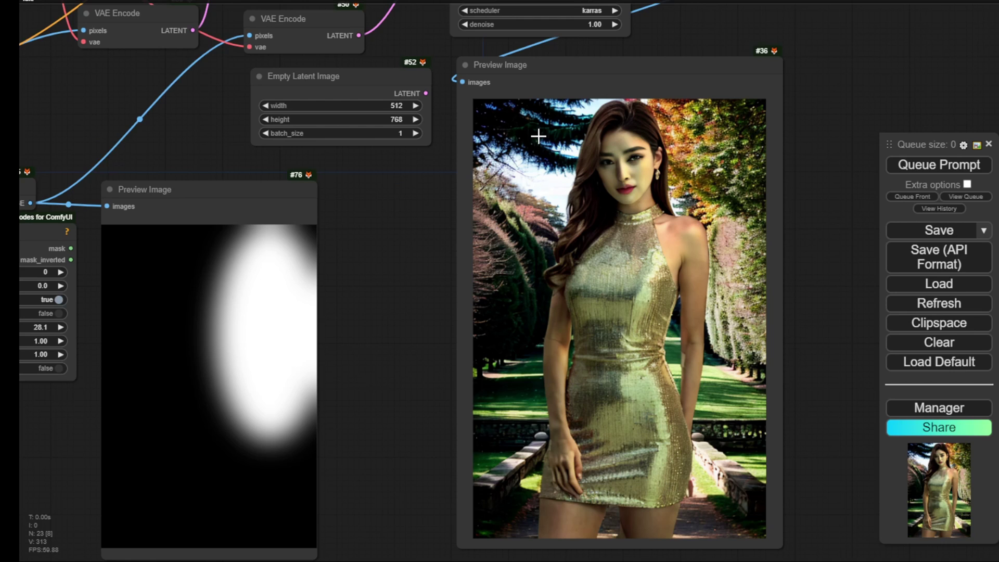
scroll(544, 169, "down", 3)
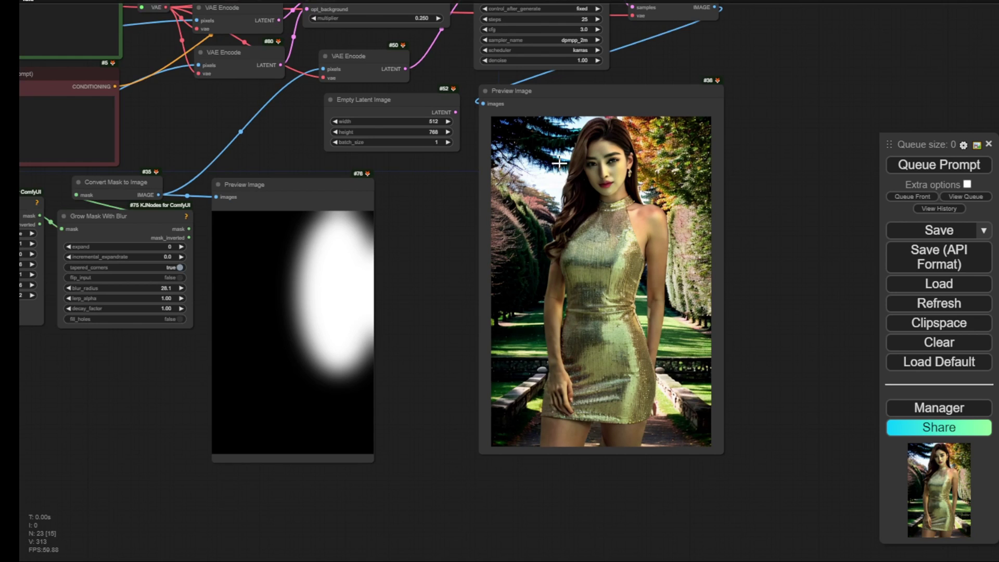
scroll(480, 257, "down", 1)
scroll(480, 257, "down", 3)
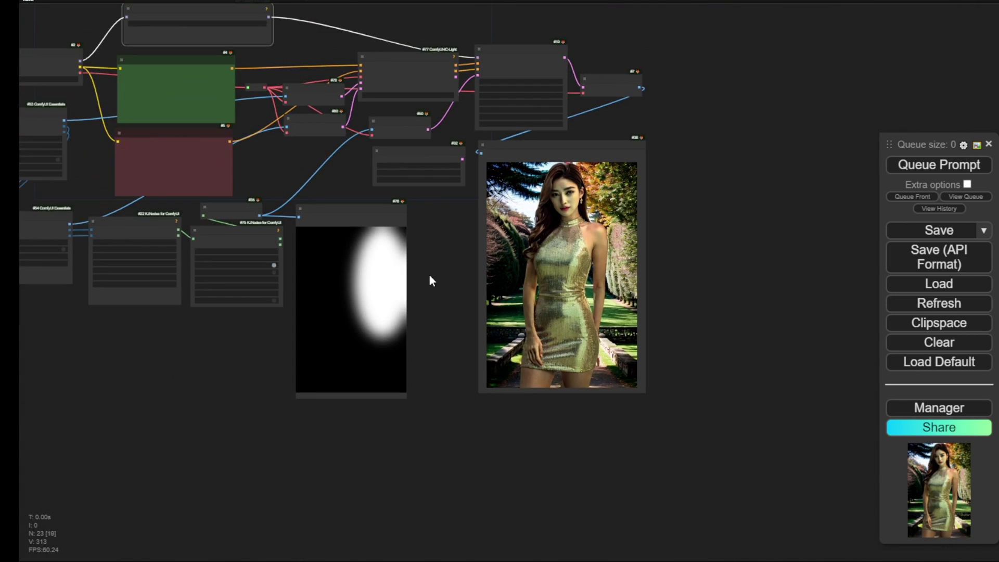
left_click_drag(430, 279, 869, 283)
scroll(554, 352, "up", 2)
scroll(565, 303, "up", 9)
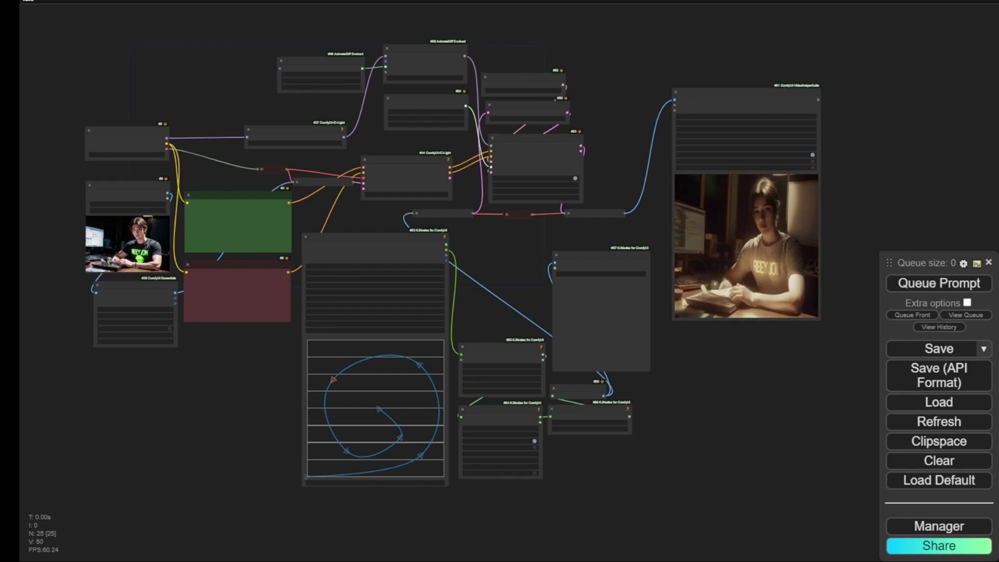
Step: Reshape the Spline Editor's path into a tall, narrow loop whose last control point ends inside the loop
left_click_drag(236, 373, 263, 401)
scroll(263, 402, "up", 6)
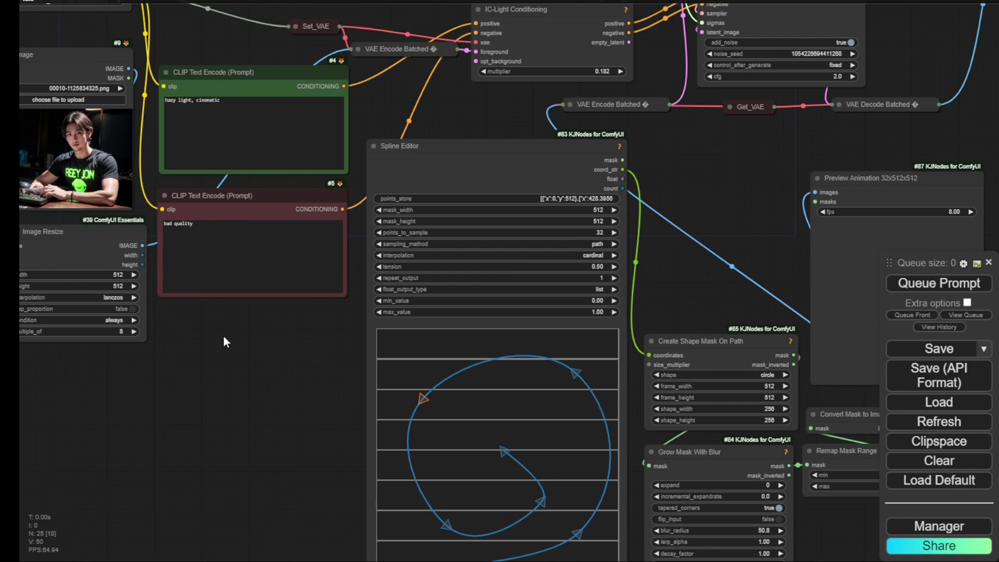
left_click_drag(234, 335, 311, 415)
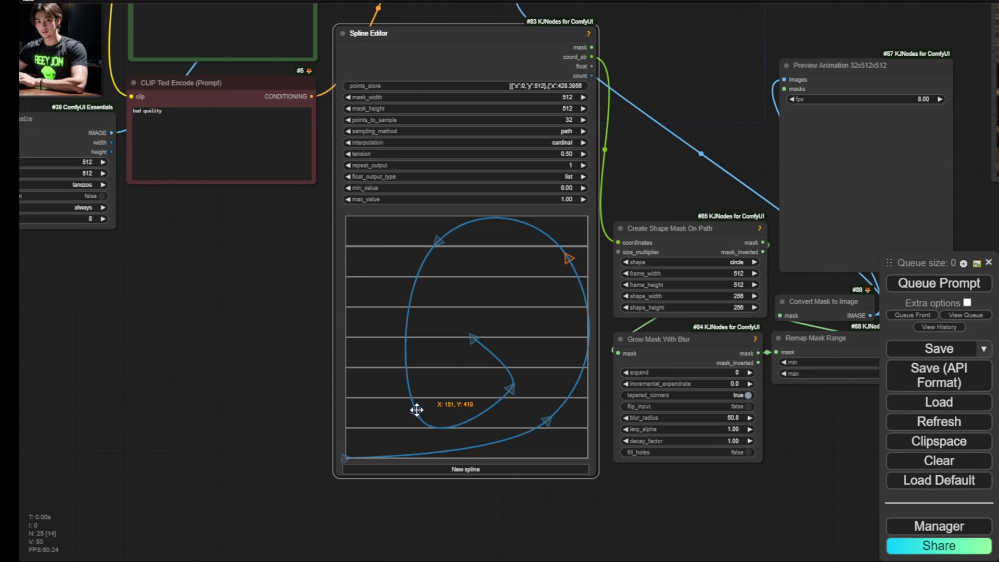
left_click_drag(413, 408, 365, 285)
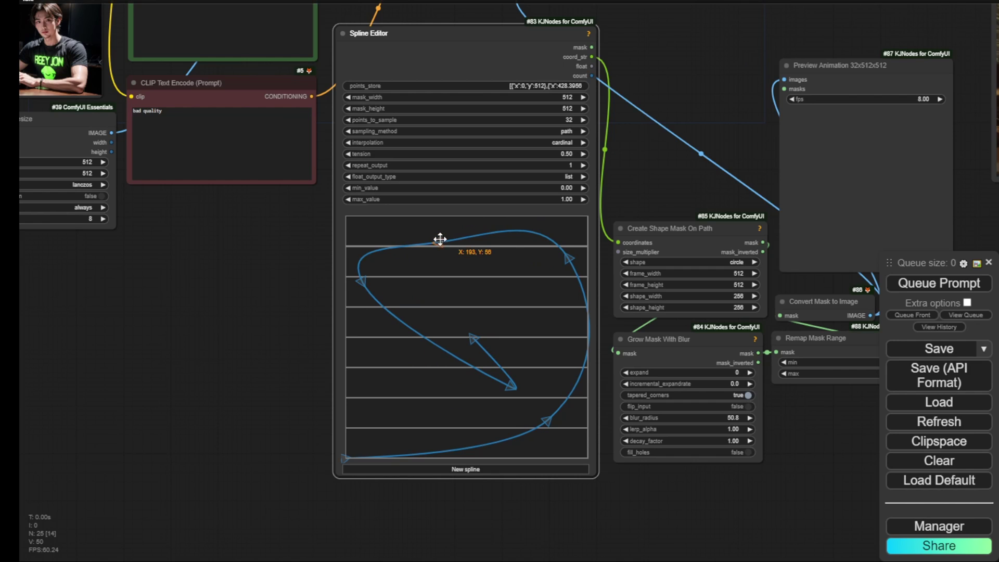
left_click_drag(440, 239, 473, 230)
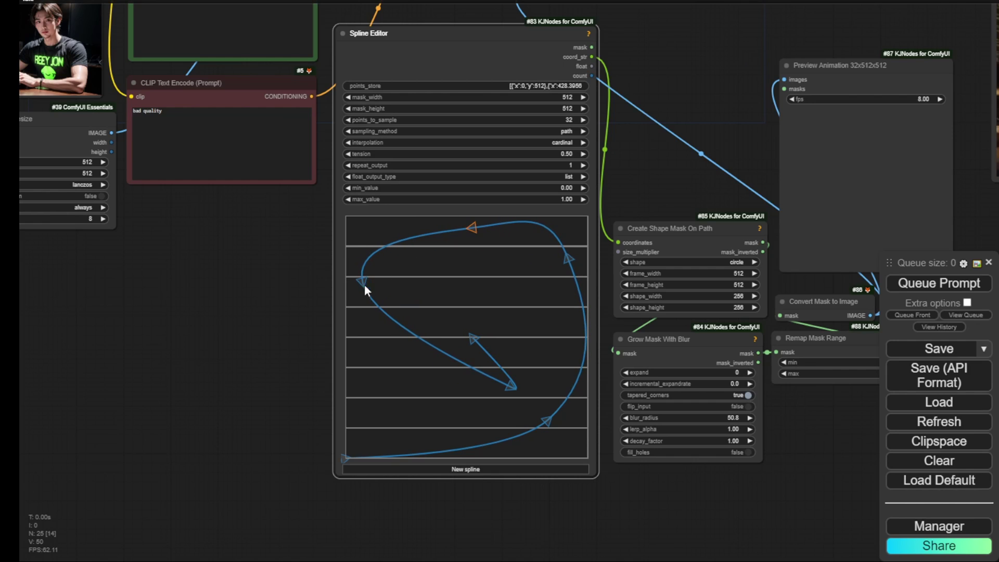
left_click_drag(361, 279, 439, 316)
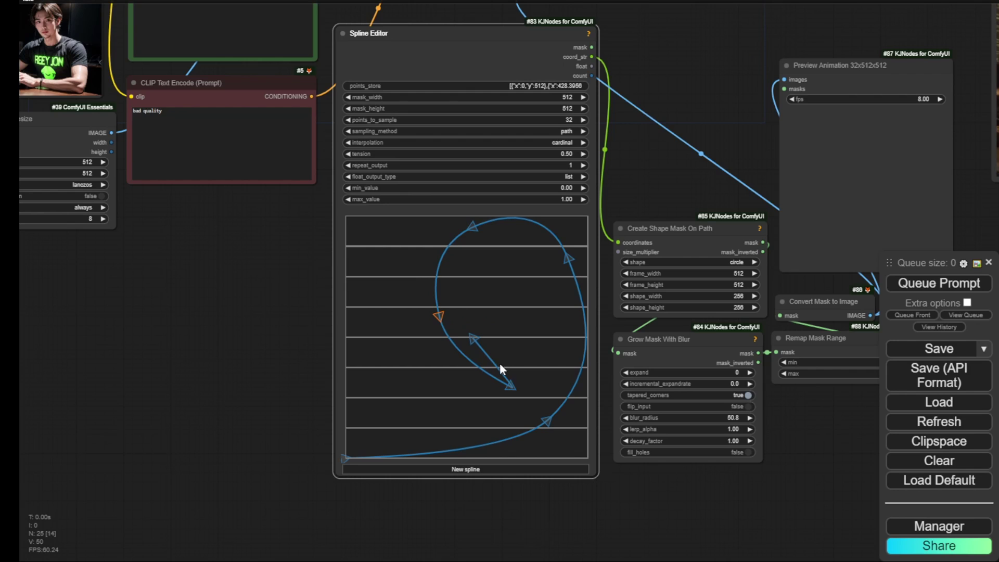
left_click_drag(509, 384, 531, 397)
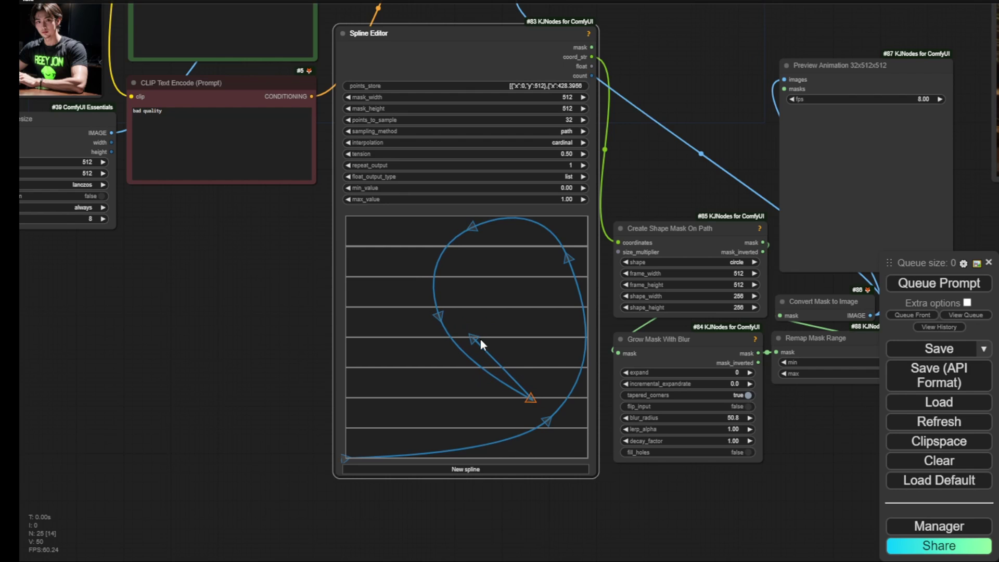
left_click_drag(475, 337, 542, 305)
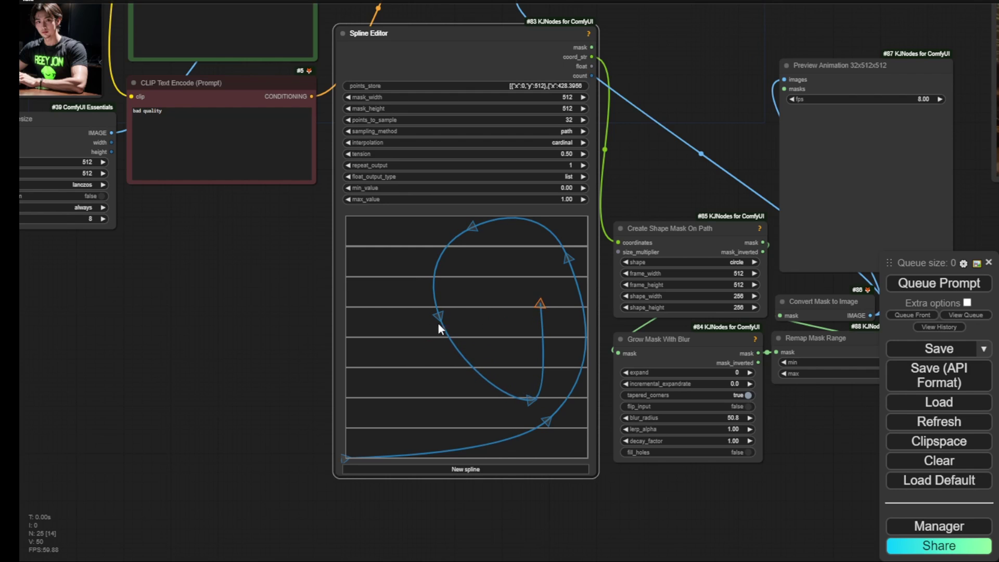
left_click_drag(439, 317, 459, 348)
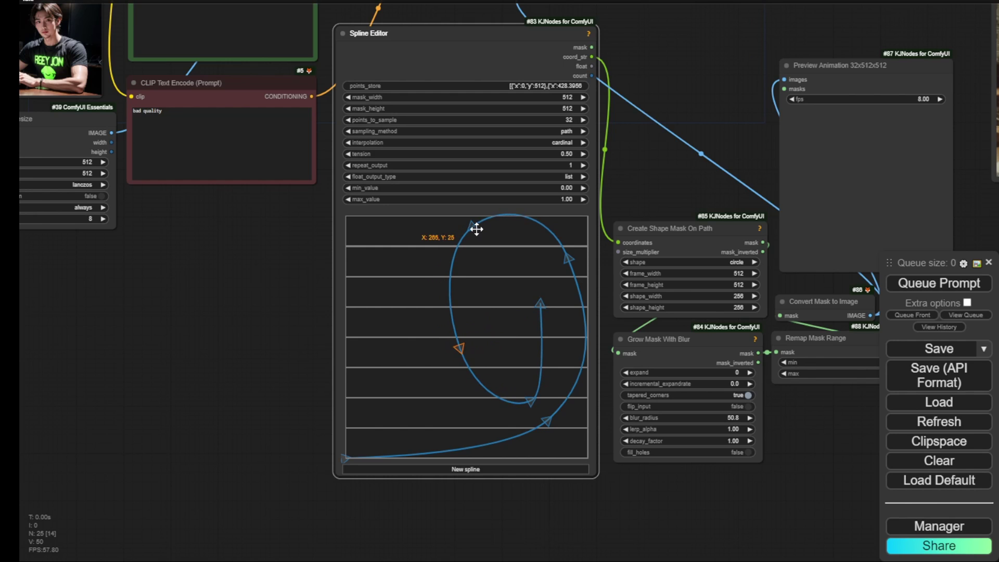
left_click_drag(477, 229, 479, 252)
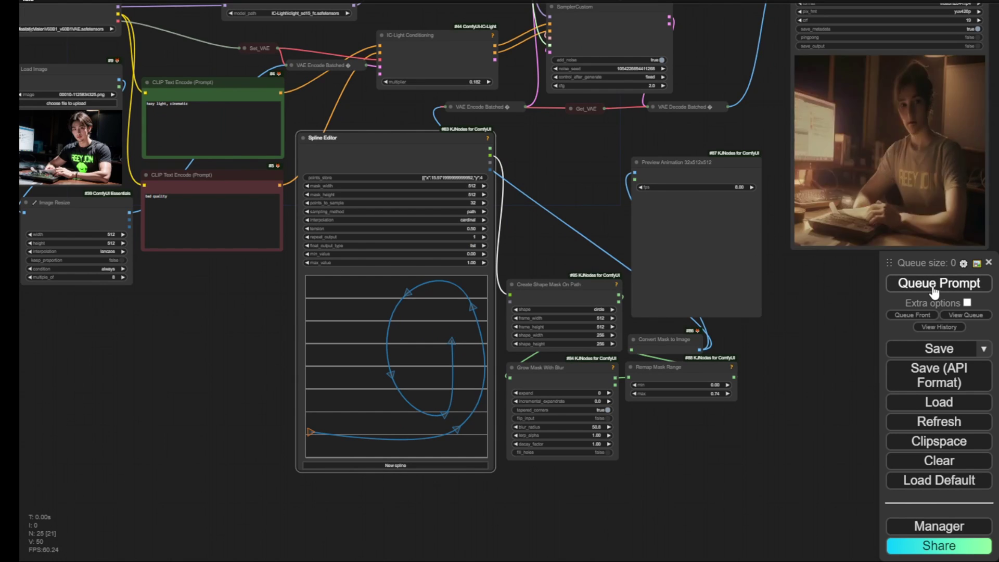
Step: Run the animation workflow with the reshaped spline and check the moving mask in the Preview Animation node
left_click(934, 292)
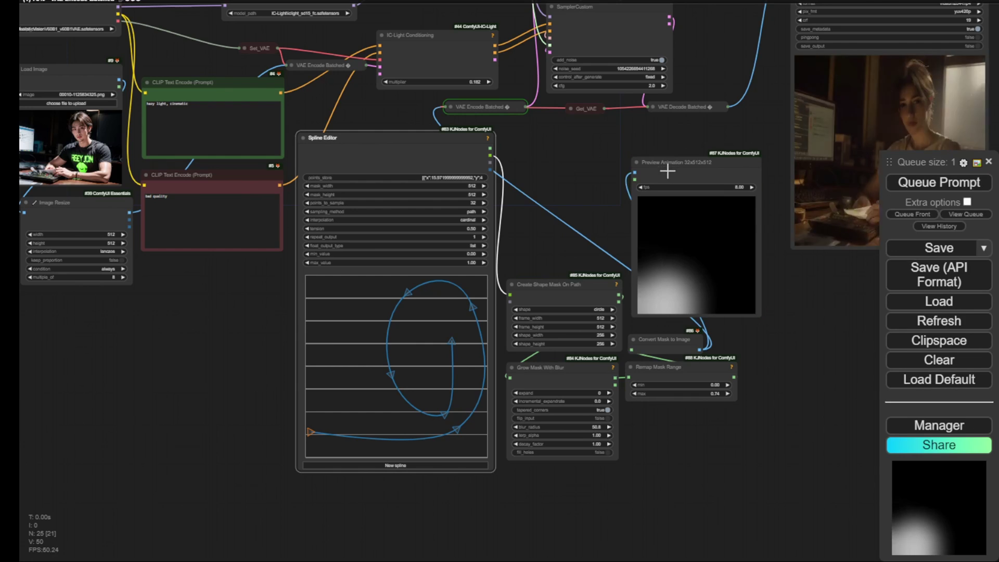
scroll(695, 238, "up", 4)
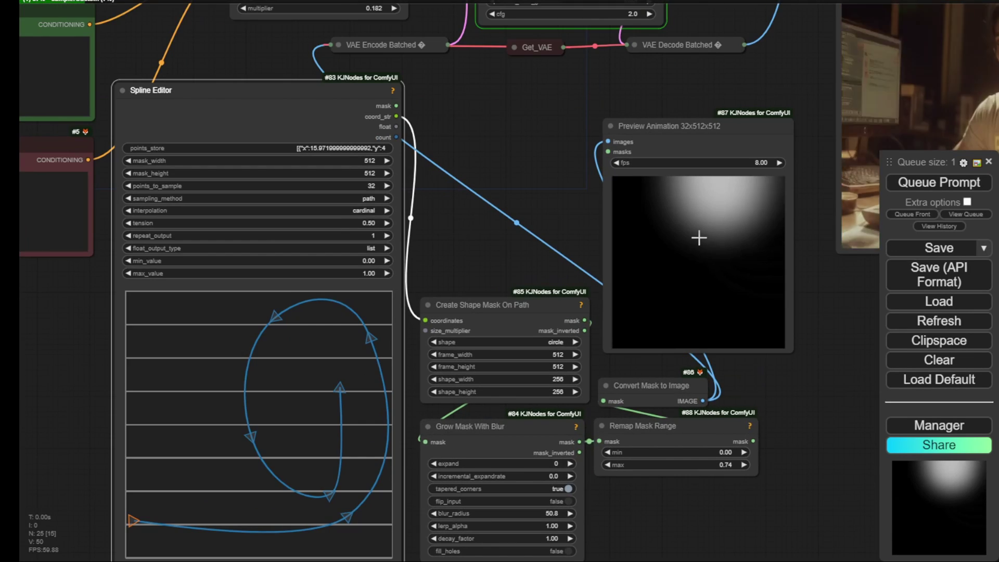
scroll(699, 238, "up", 2)
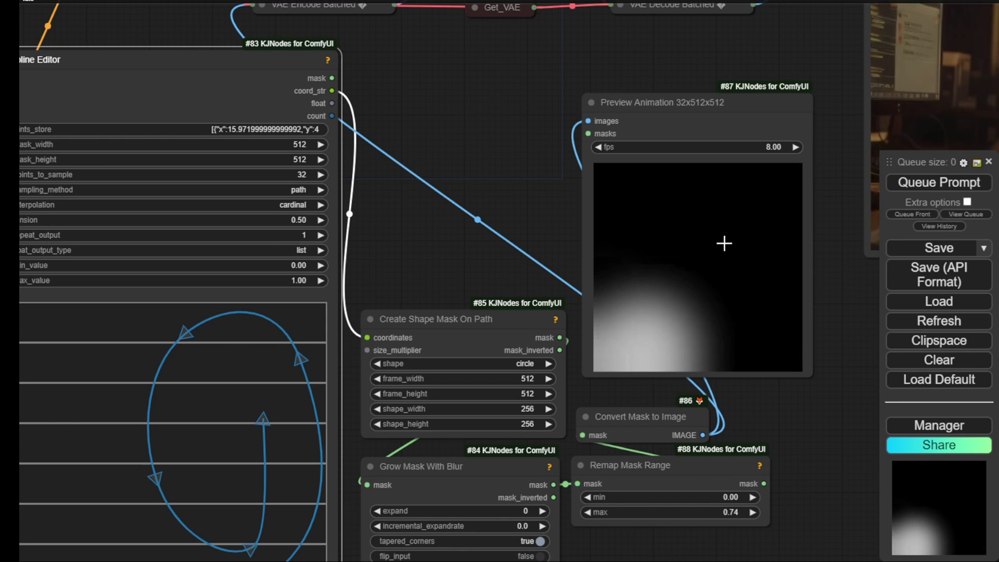
scroll(721, 228, "down", 3)
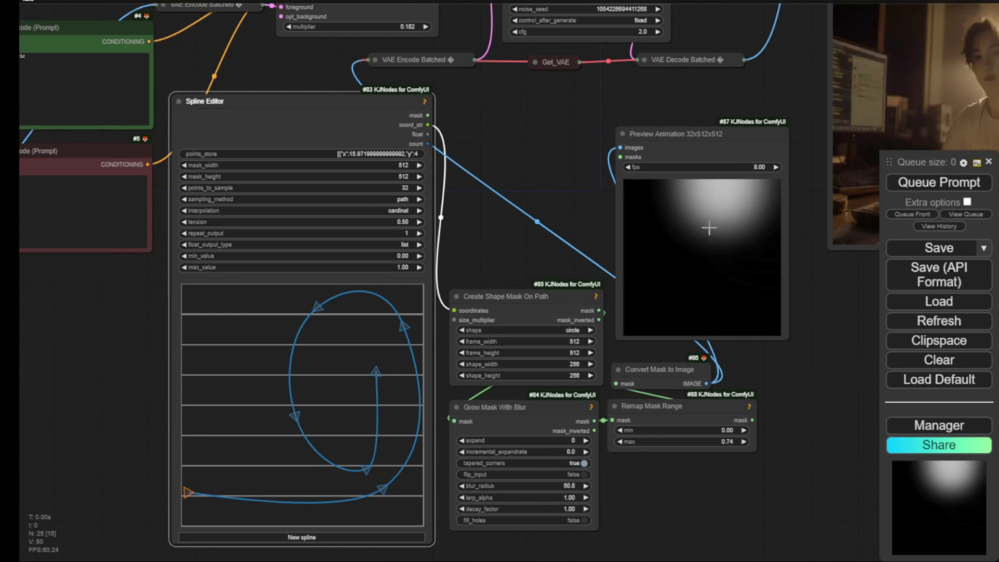
Step: Review the spline mask nodes, IC-Light Conditioning and SamplerCustom settings, and the relit animation in Video Combine
left_click_drag(526, 267, 538, 202)
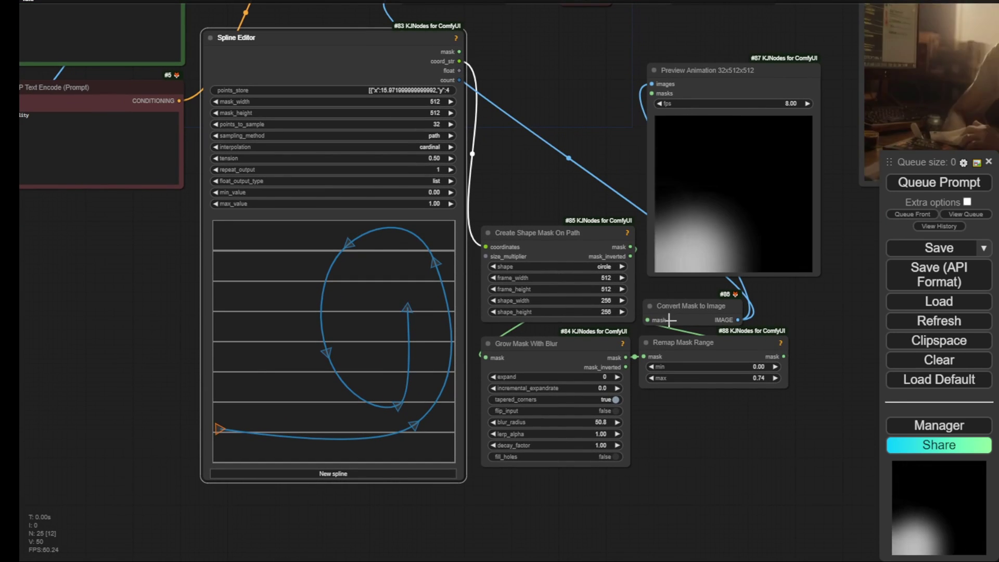
scroll(676, 314, "up", 6)
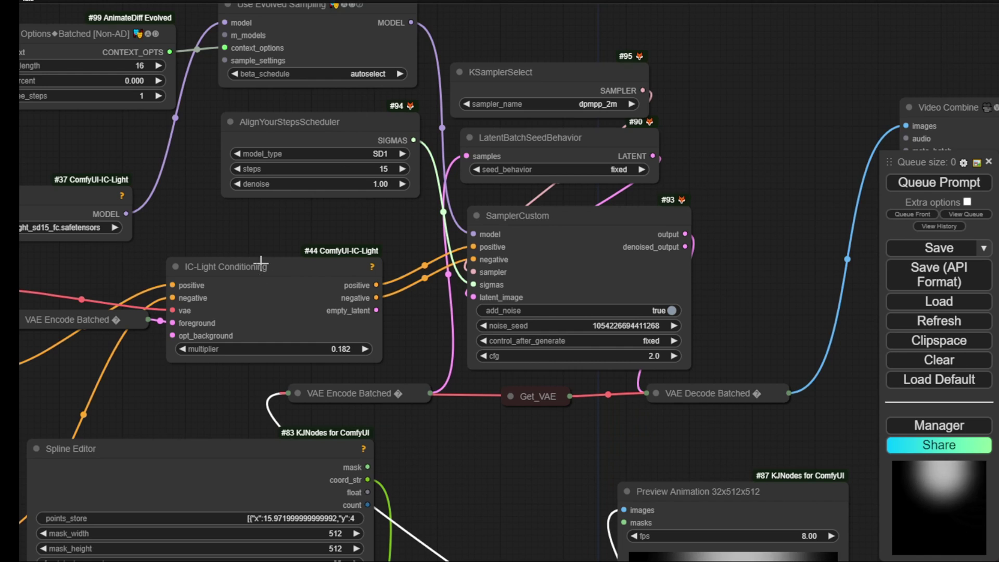
left_click_drag(266, 230, 533, 179)
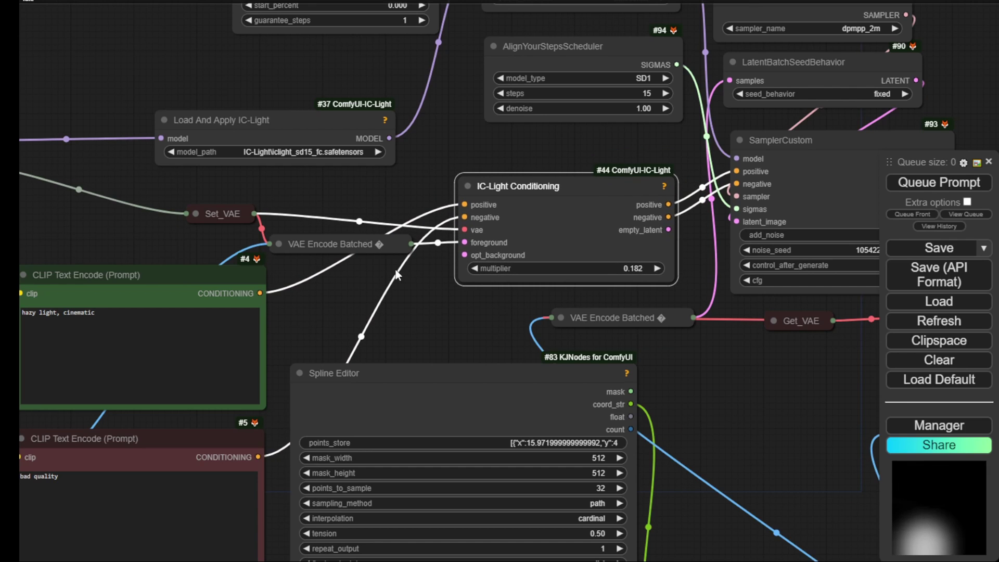
left_click_drag(423, 270, 504, 185)
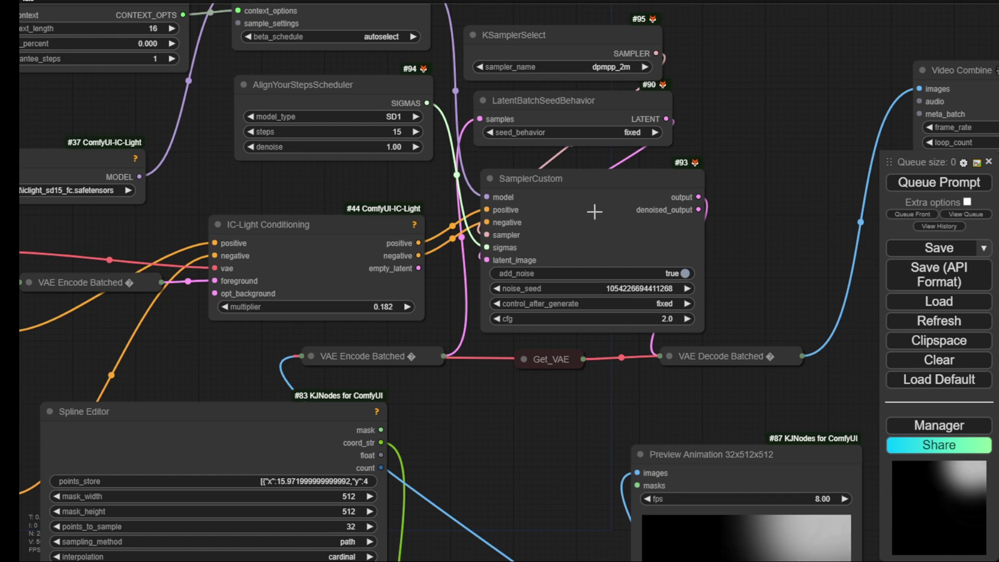
left_click_drag(719, 151, 721, 186)
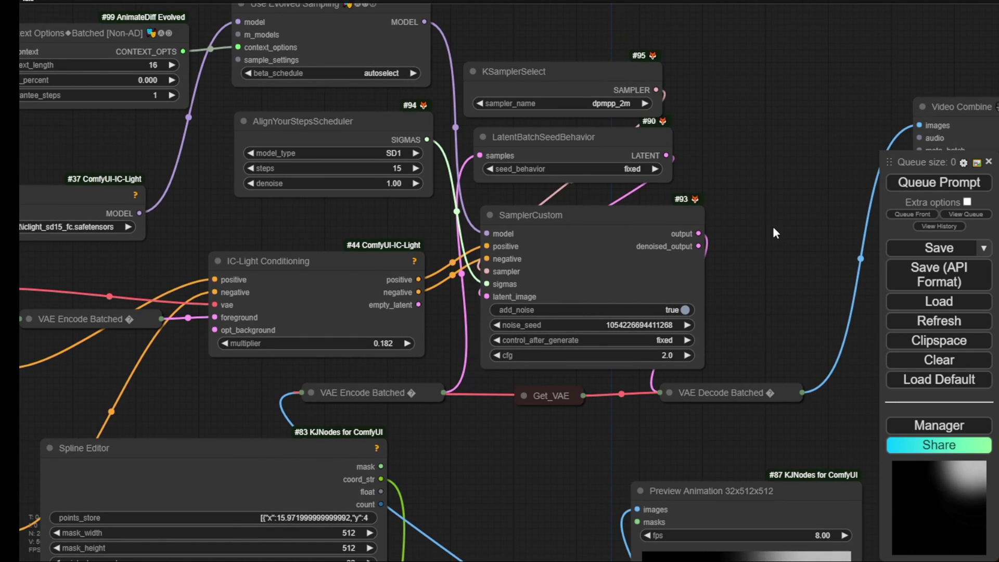
left_click_drag(773, 226, 392, 134)
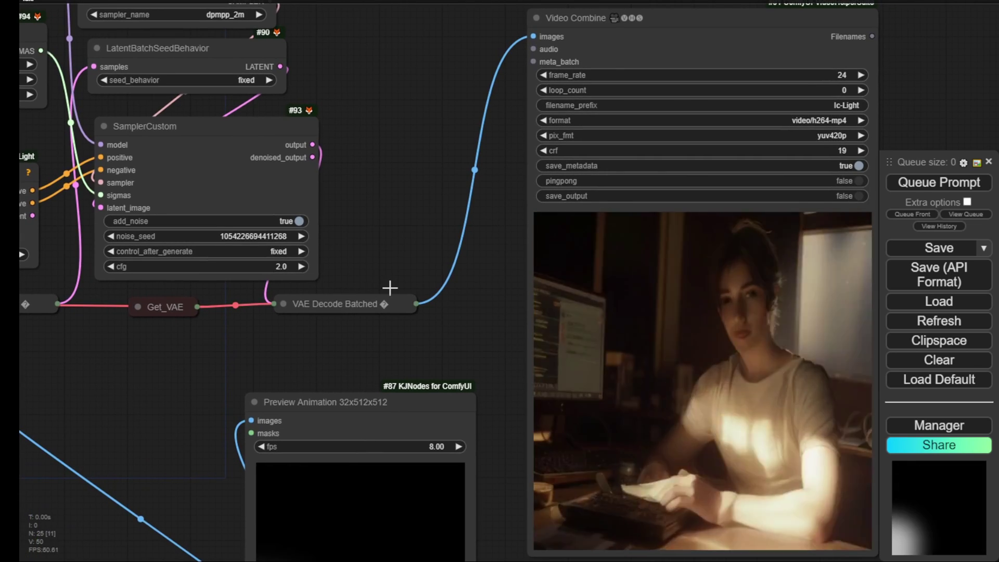
Step: Review the Load Image, Image Resize and CLIP Text Encode nodes set up for the woman in the mountains
scroll(414, 176, "down", 4)
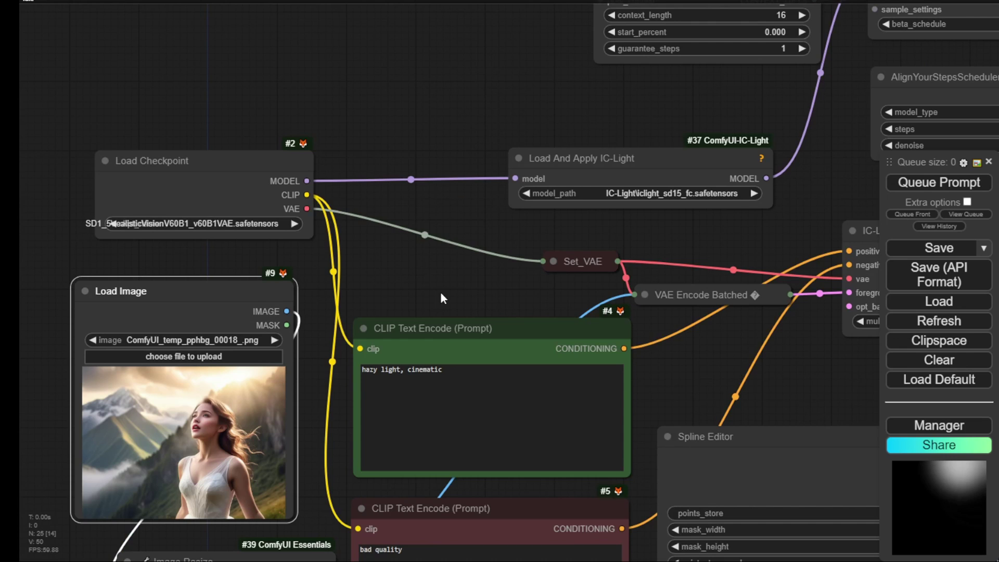
left_click_drag(458, 279, 465, 147)
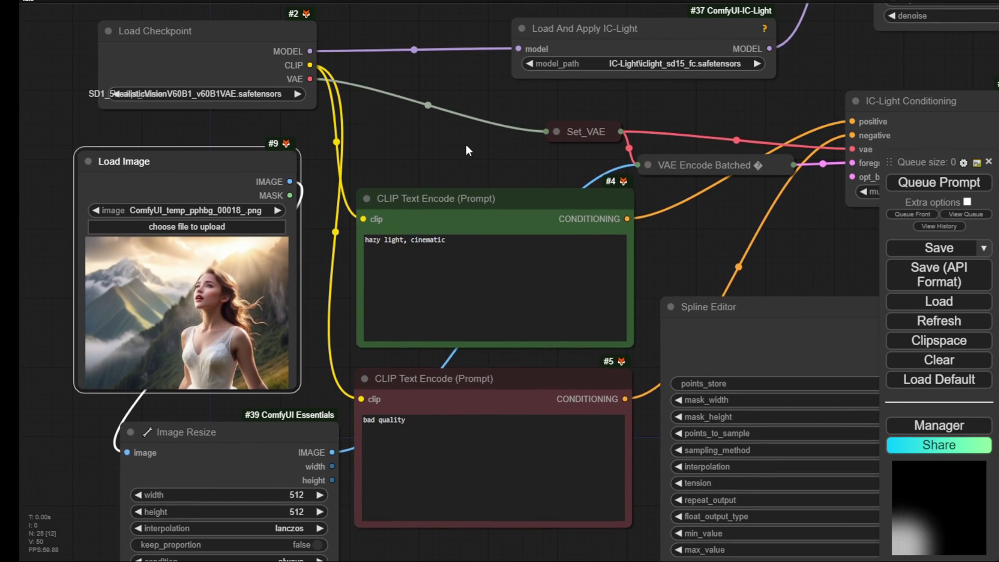
scroll(217, 232, "down", 3)
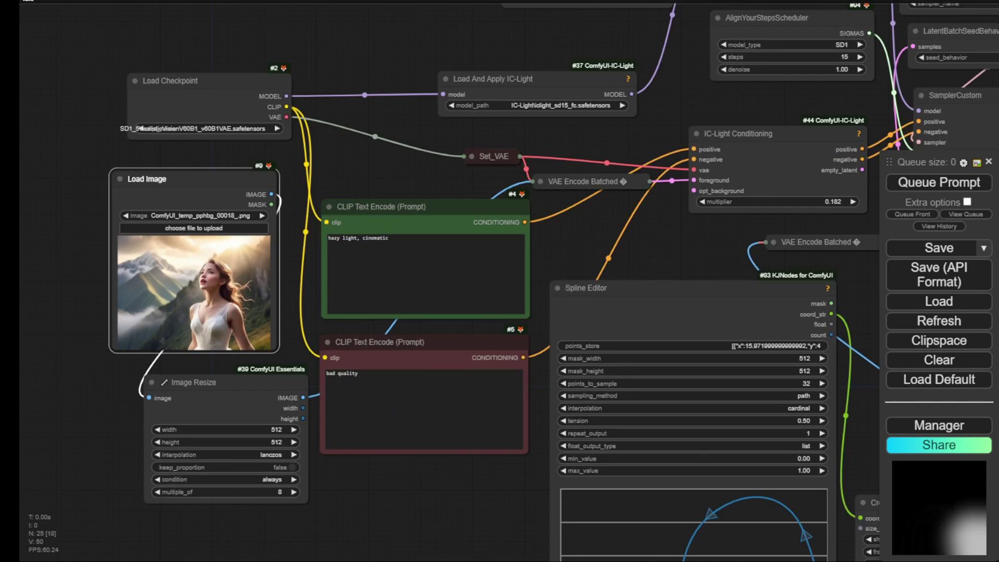
scroll(252, 299, "up", 2)
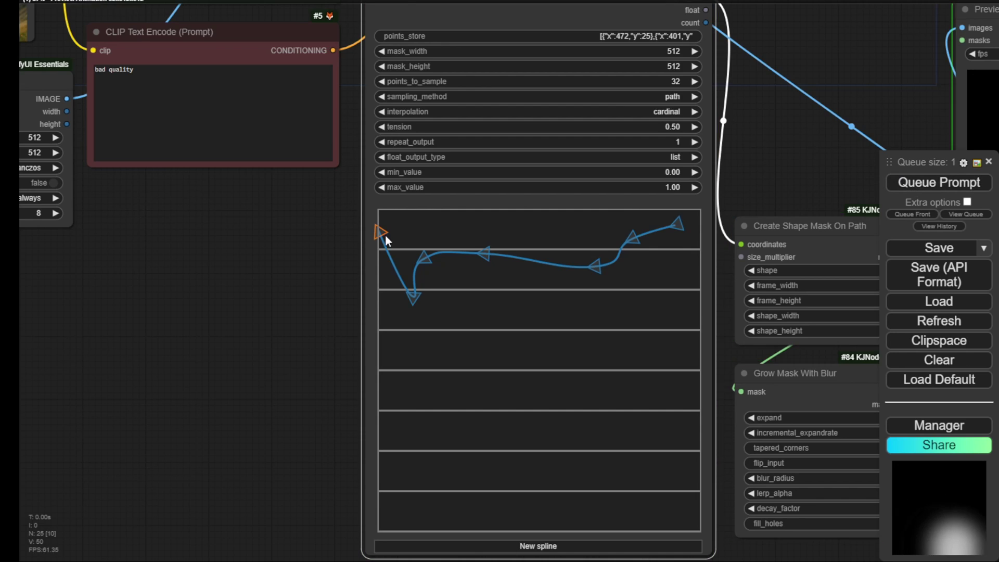
Step: Check the Preview Animation mask produced by the spline path across the upper part of the Spline Editor
scroll(307, 245, "down", 4)
scroll(307, 246, "down", 2)
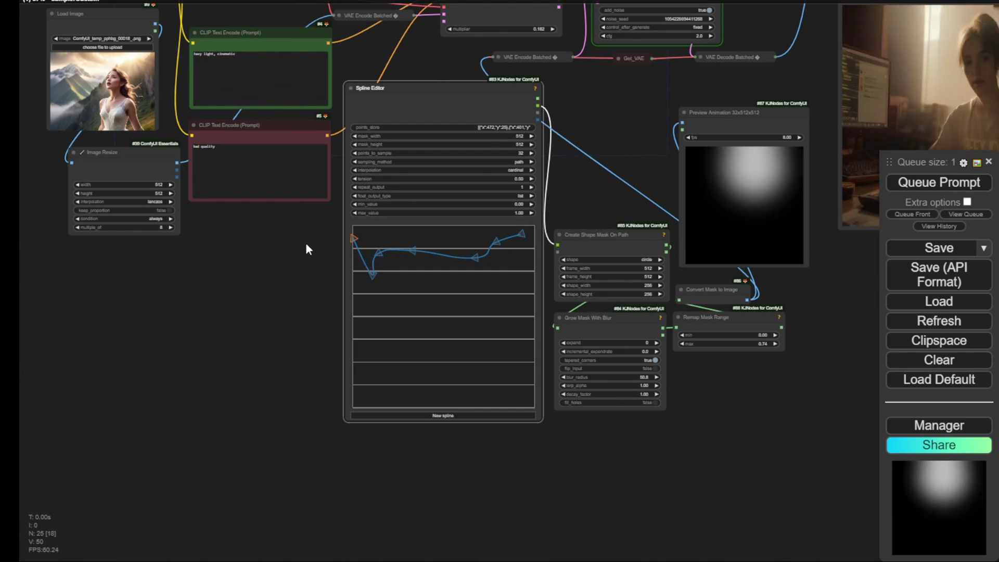
left_click_drag(602, 118, 505, 266)
scroll(347, 83, "down", 2)
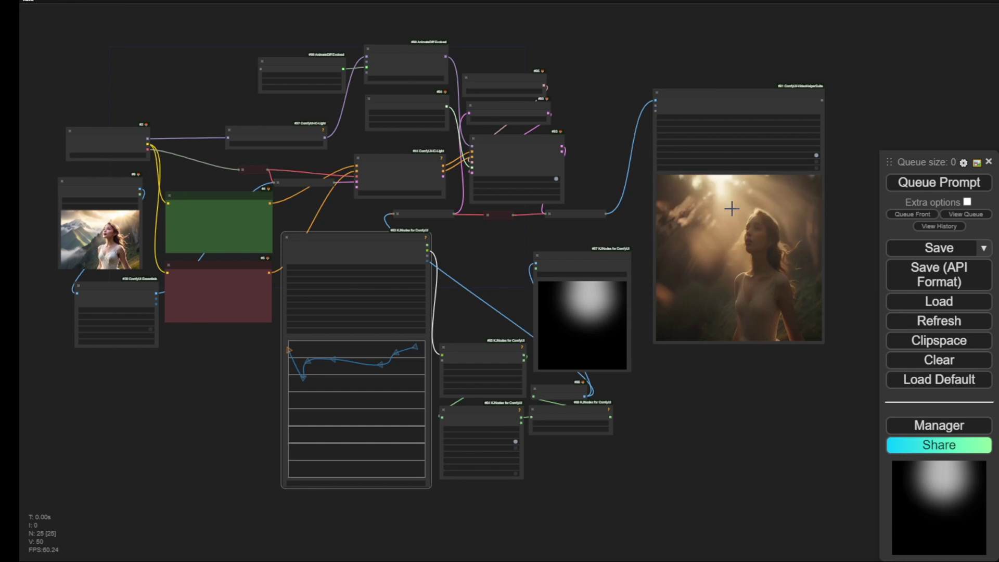
Step: Examine up close how the moving light falls on the woman and background in the Video Combine output
scroll(732, 209, "up", 7)
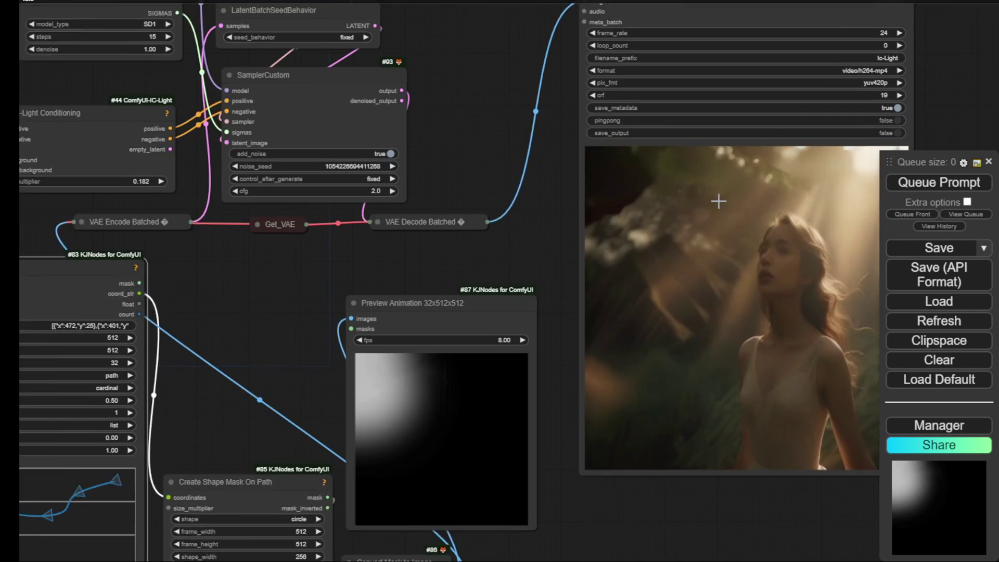
scroll(718, 201, "up", 1)
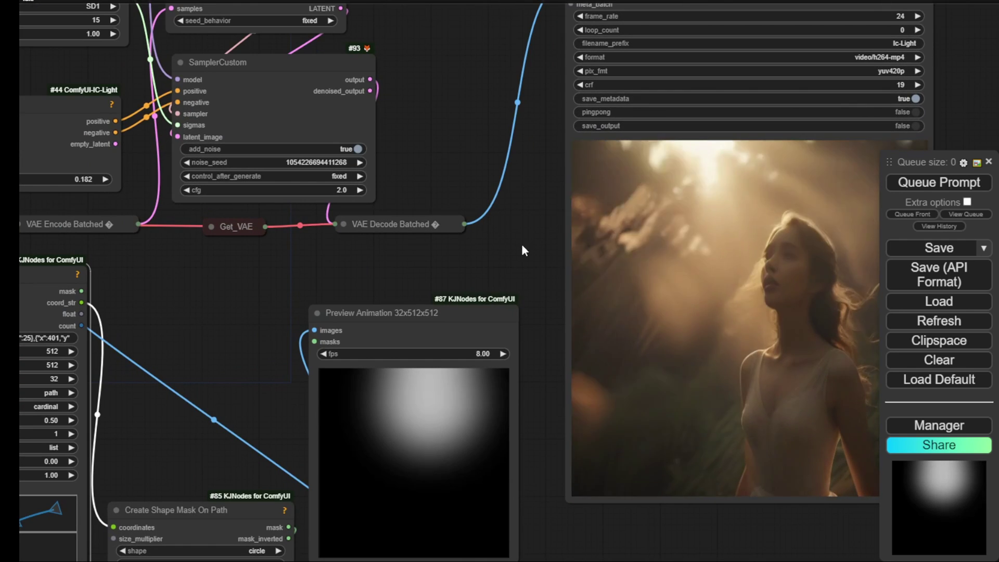
scroll(514, 251, "down", 4)
scroll(514, 248, "up", 4)
left_click_drag(513, 248, 397, 262)
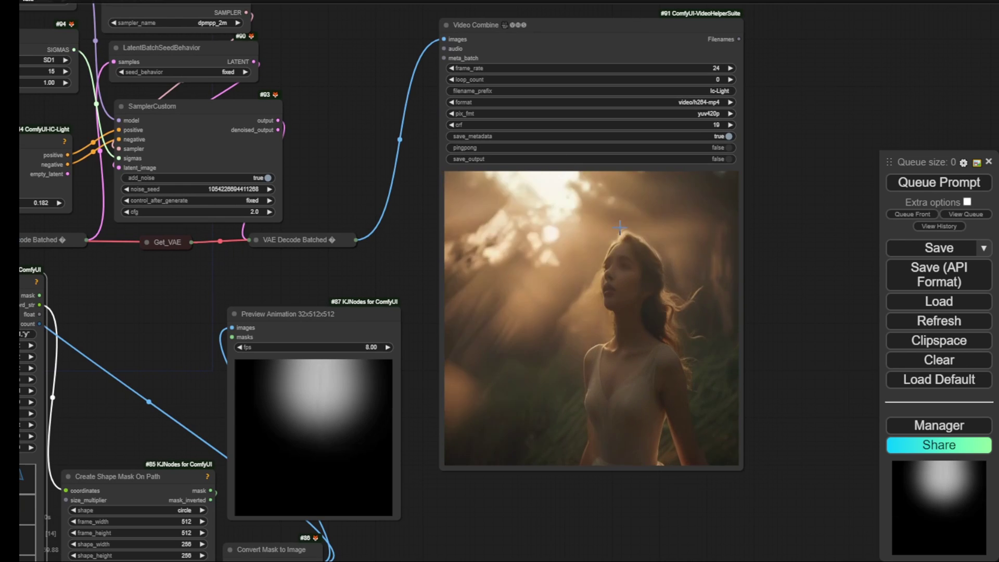
scroll(718, 331, "up", 5)
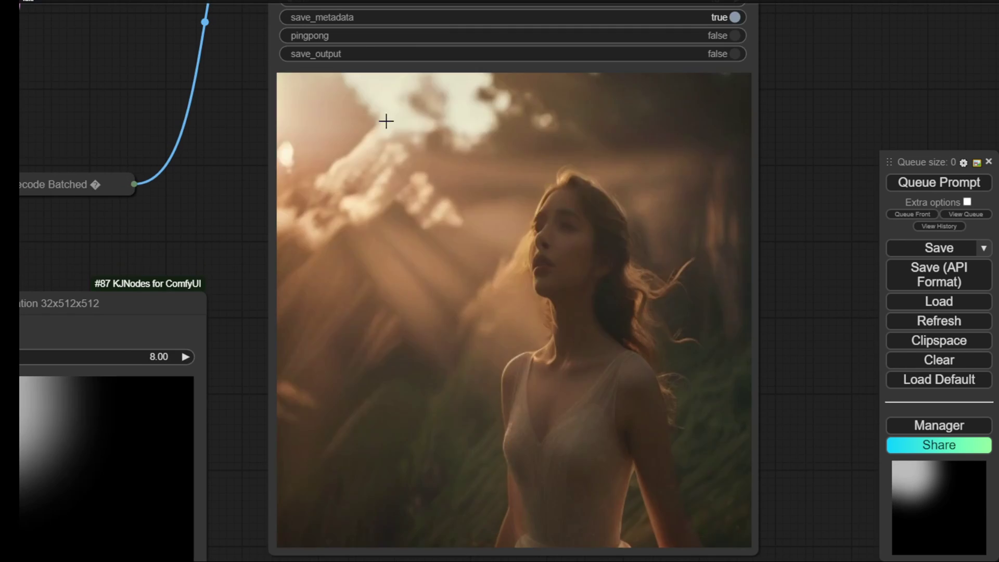
scroll(680, 306, "up", 5)
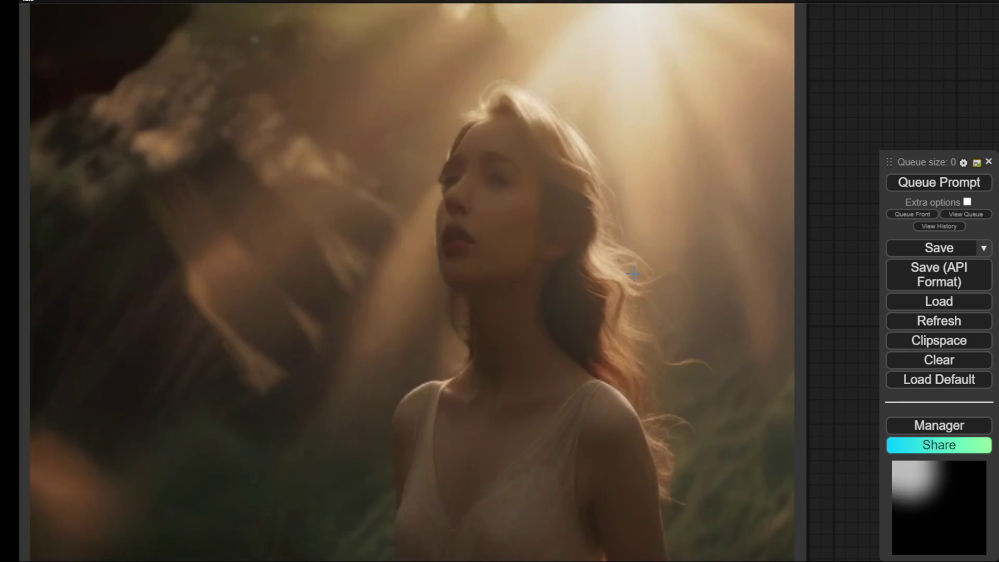
scroll(348, 262, "down", 4)
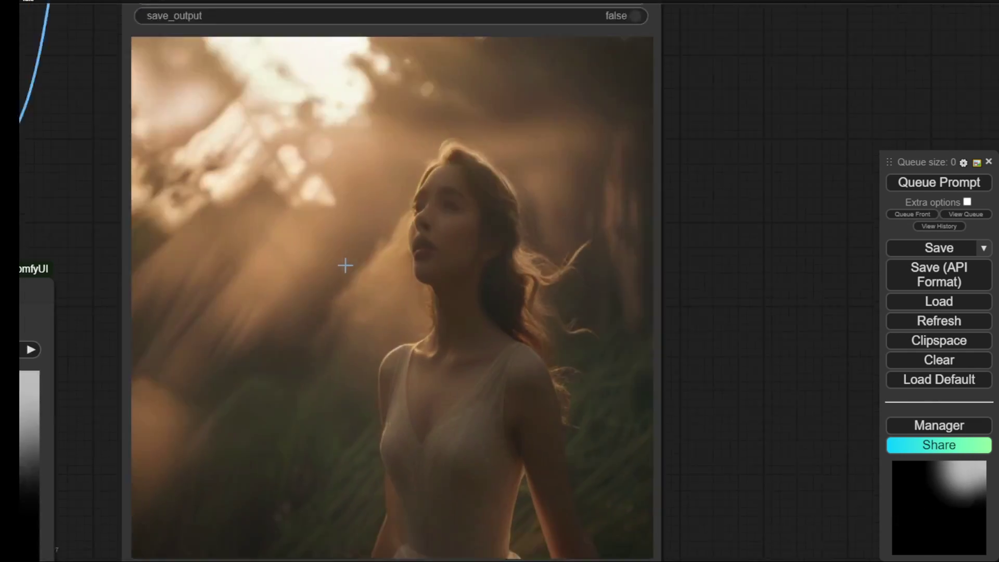
scroll(345, 265, "down", 1)
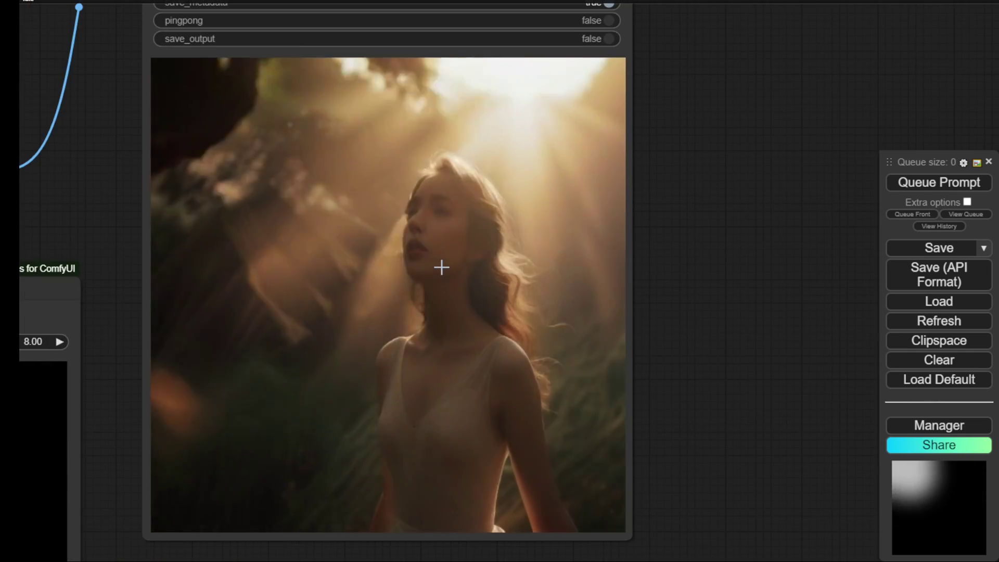
Step: Load the tunnel image DSt8M4nX0AERX9k.jpg and extend the positive prompt to "hazy light, cinematic , (RGB light) , (neon light:0.4)"
left_click_drag(725, 384, 842, 362)
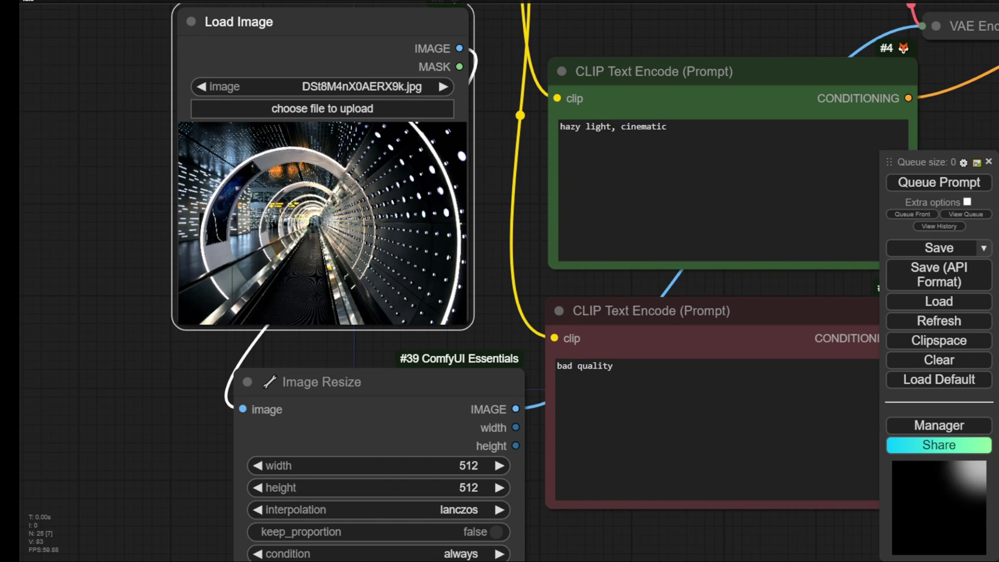
scroll(312, 210, "up", 5)
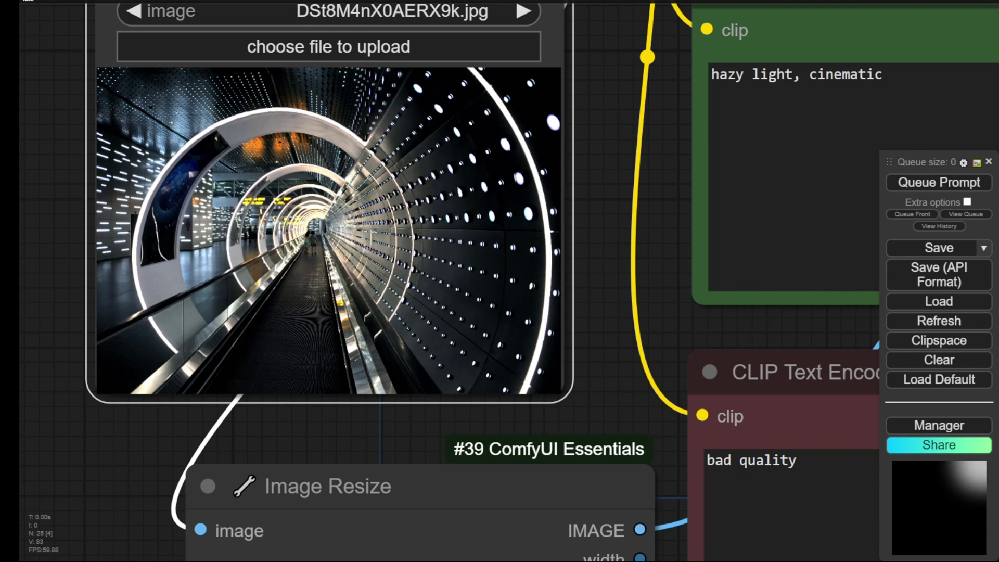
scroll(650, 97, "down", 2)
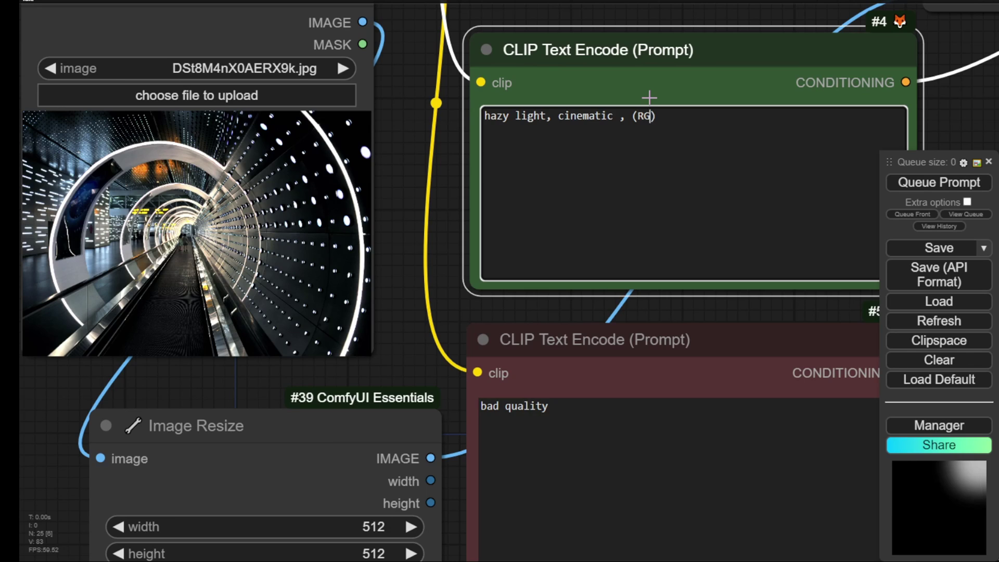
type("light")
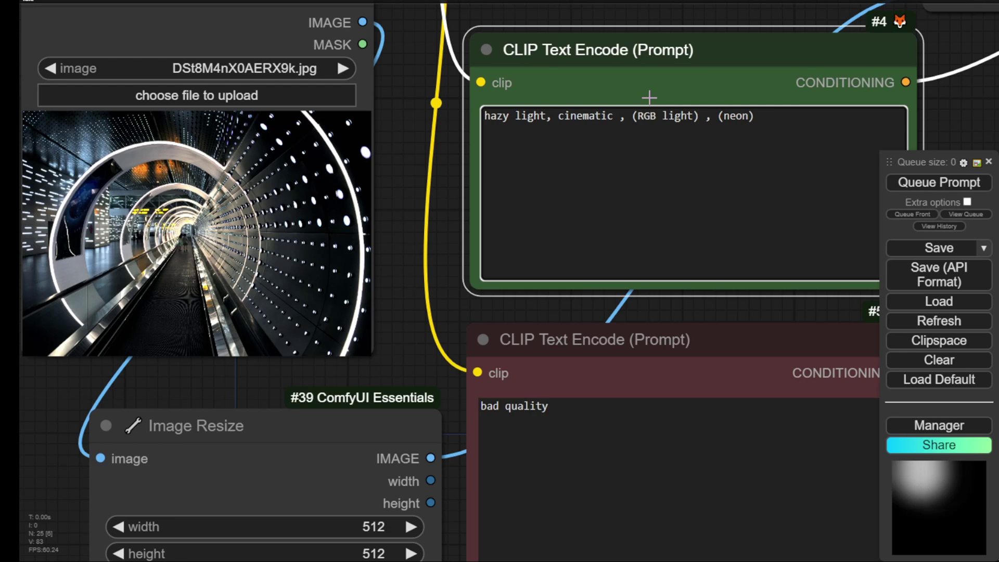
type("light:0.4")
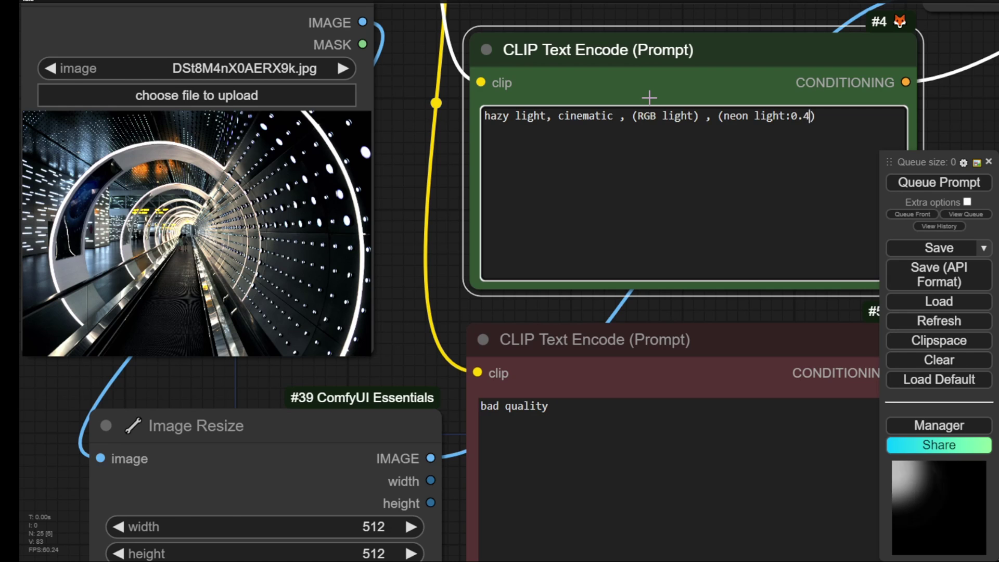
Step: Reshape the Spline Editor's path into a wide, rounded loop with one end inside and the other running along the lower edge
scroll(552, 205, "down", 3)
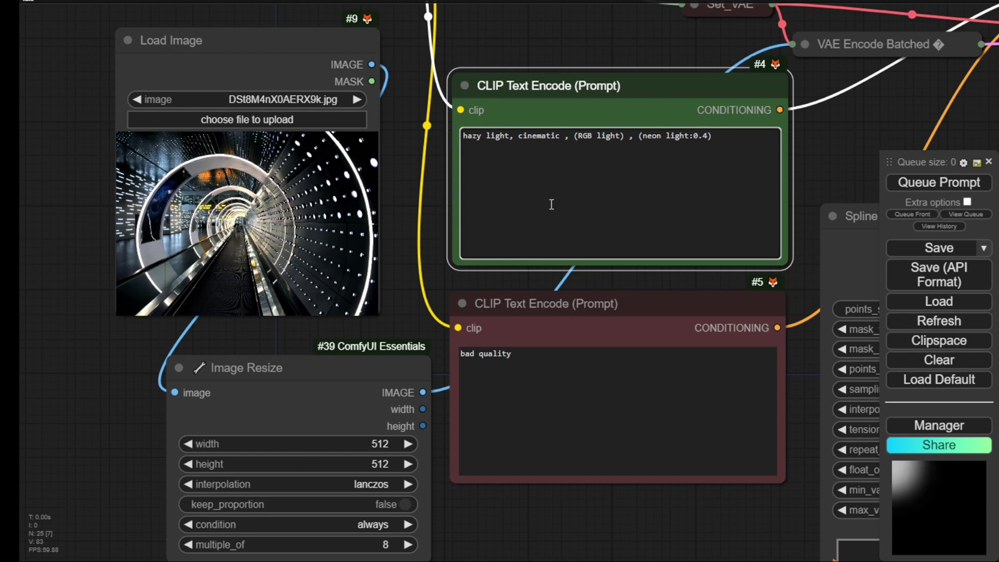
scroll(833, 142, "right", 7)
scroll(832, 142, "down", 3)
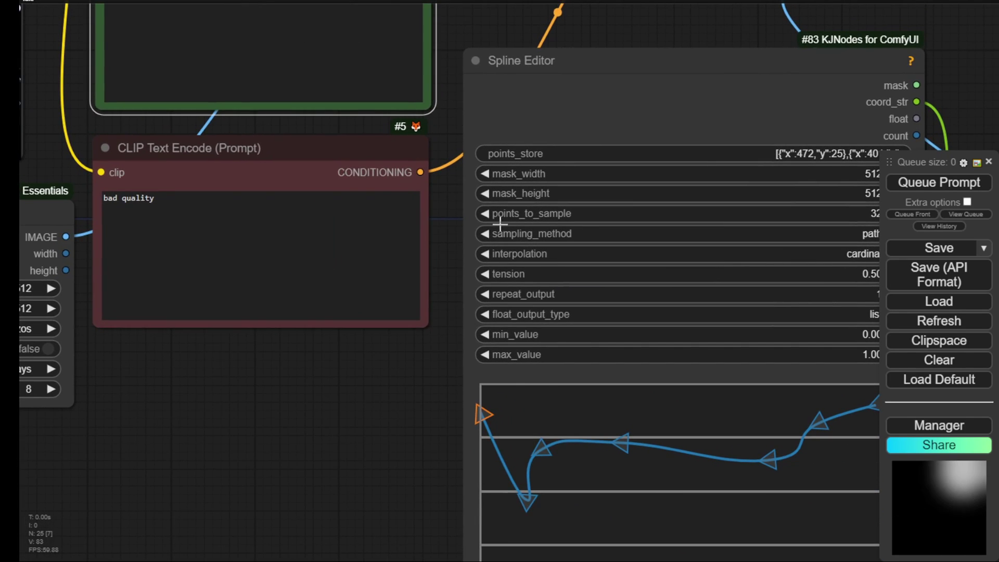
scroll(317, 269, "down", 4)
scroll(316, 269, "right", 2)
scroll(319, 262, "down", 1)
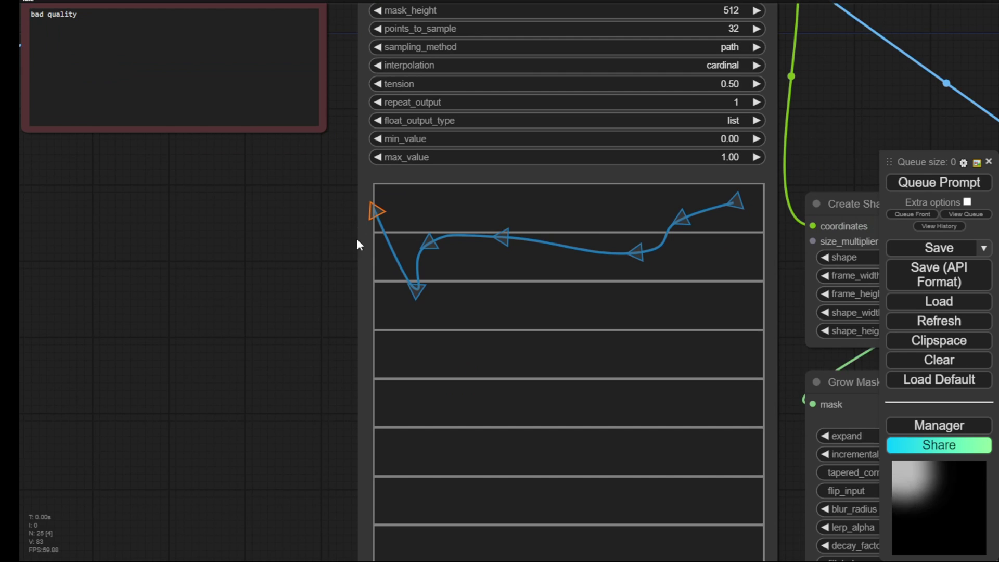
left_click_drag(376, 211, 556, 520)
left_click_drag(416, 294, 431, 497)
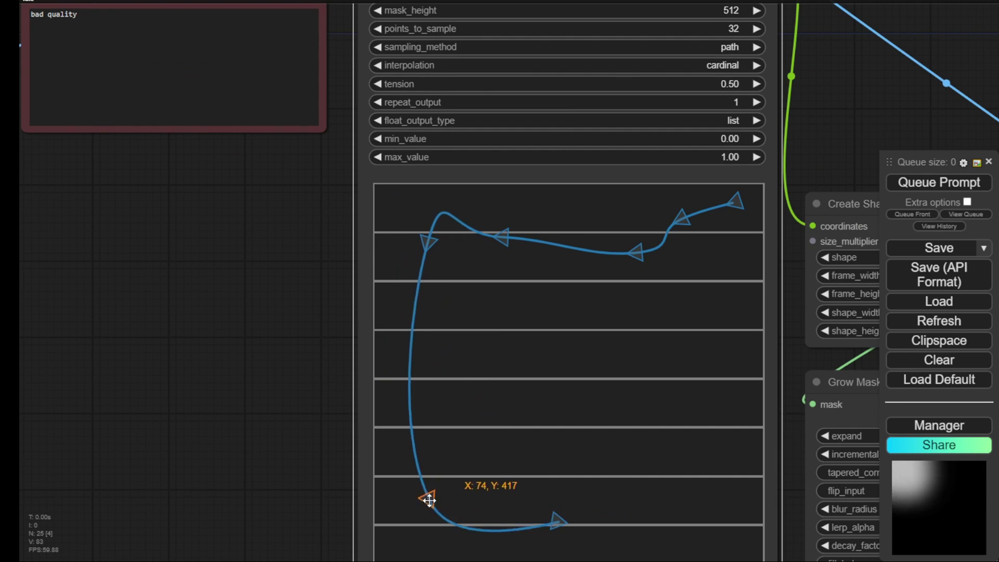
scroll(422, 292, "down", 5)
left_click_drag(414, 79, 468, 71)
scroll(544, 297, "down", 2)
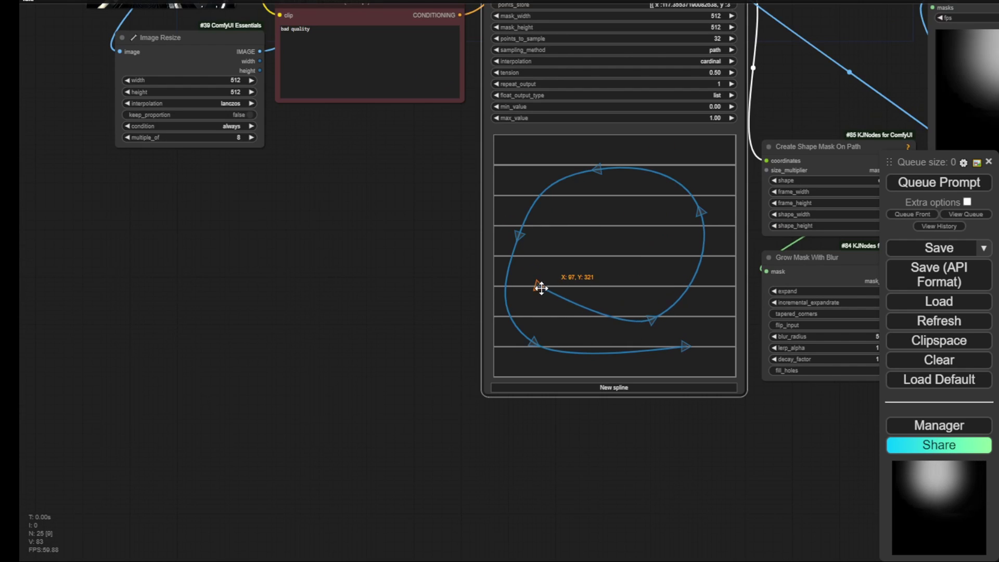
Step: Run the animation workflow on the tunnel image and check the moving mask in Preview Animation
scroll(295, 225, "down", 5)
left_click_drag(295, 225, 390, 350)
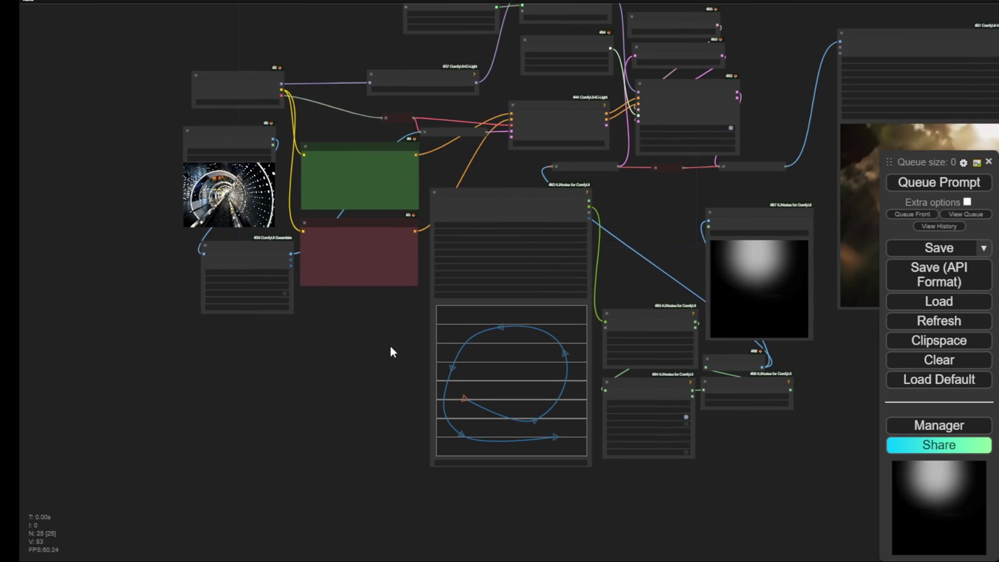
left_click_drag(824, 140, 608, 107)
left_click(921, 182)
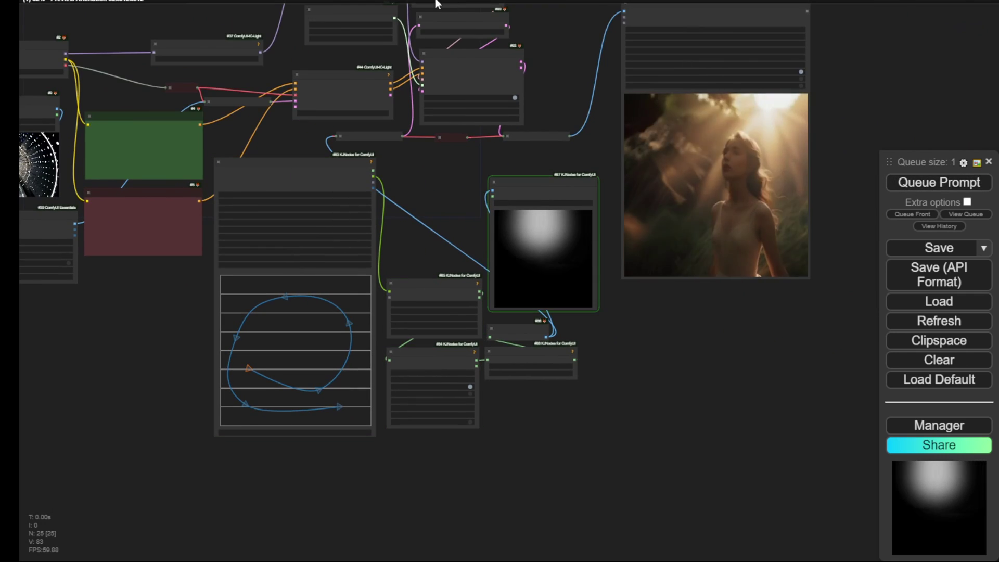
scroll(457, 218, "up", 5)
scroll(80, 216, "down", 4)
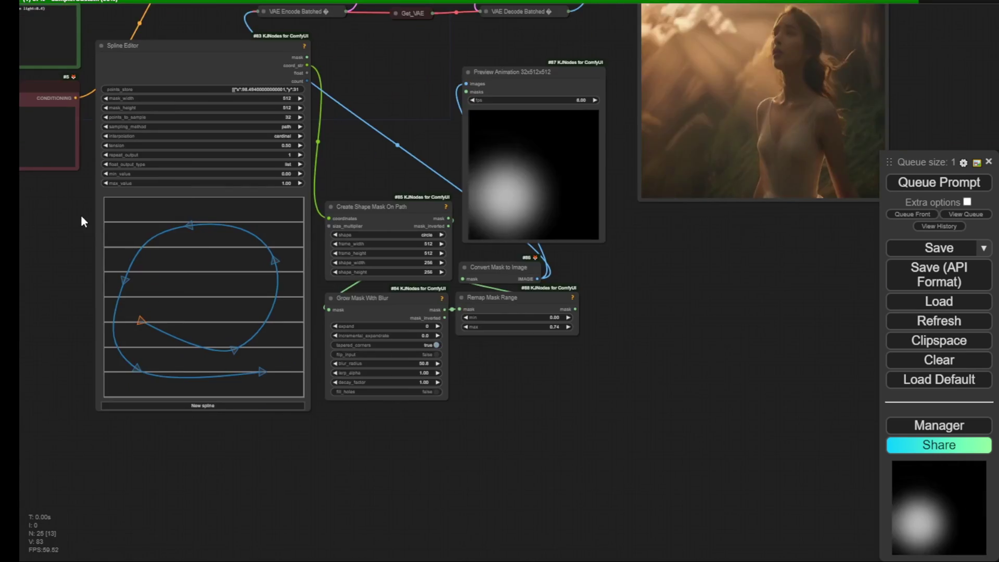
Step: Compare the relit neon tunnel animation in Video Combine with the moving mask in Preview Animation
left_click_drag(80, 217, 263, 205)
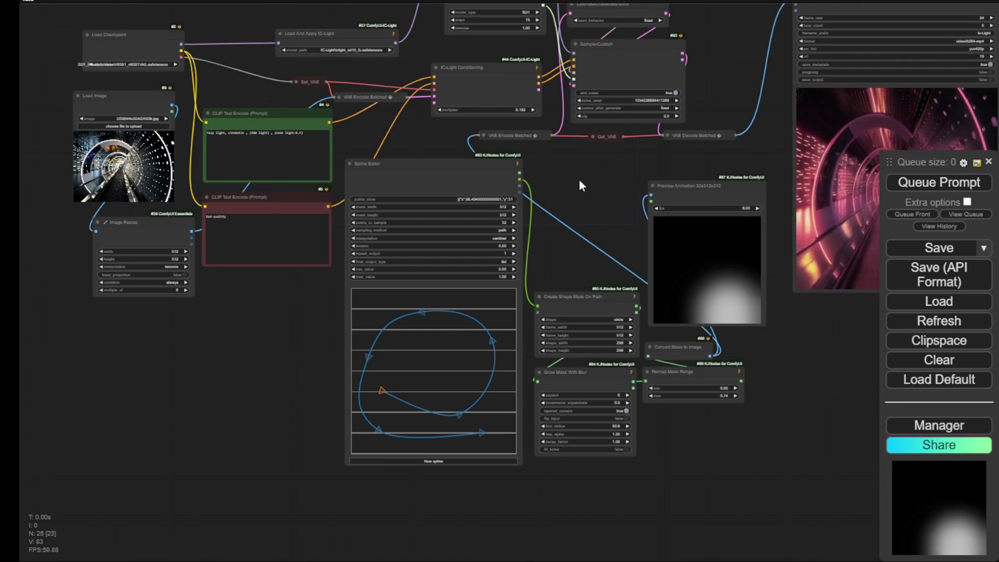
left_click_drag(579, 180, 366, 175)
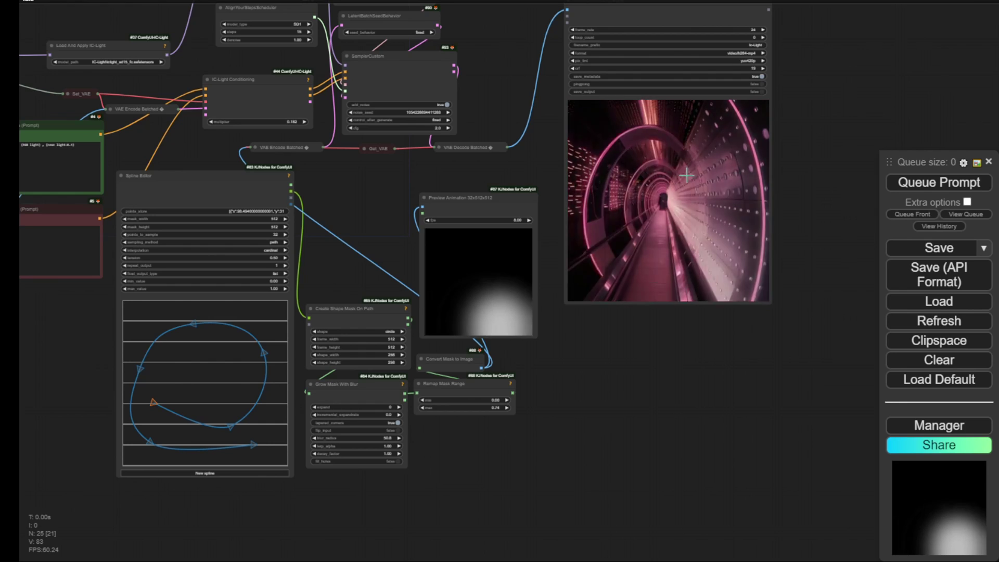
scroll(669, 184, "up", 3)
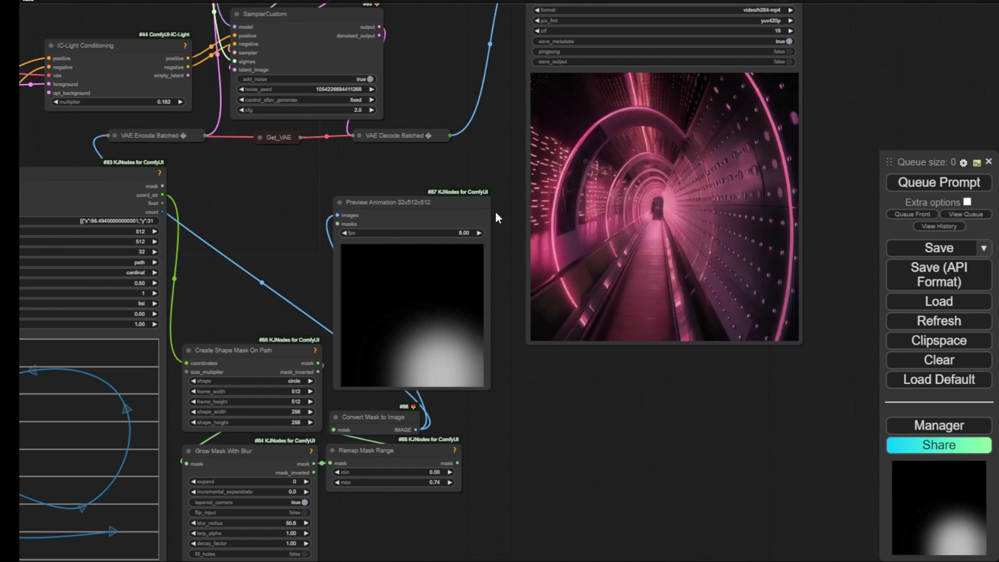
Step: Raise the neon light weight to 0.7 in the positive prompt and append ", (cyber punk) , (futuristic)"
scroll(281, 216, "down", 3)
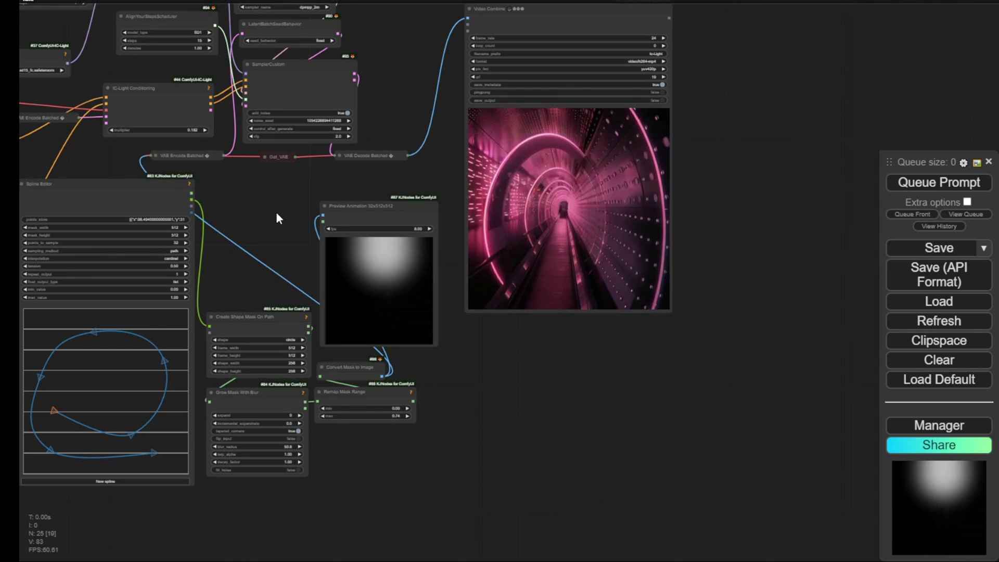
left_click_drag(276, 215, 567, 206)
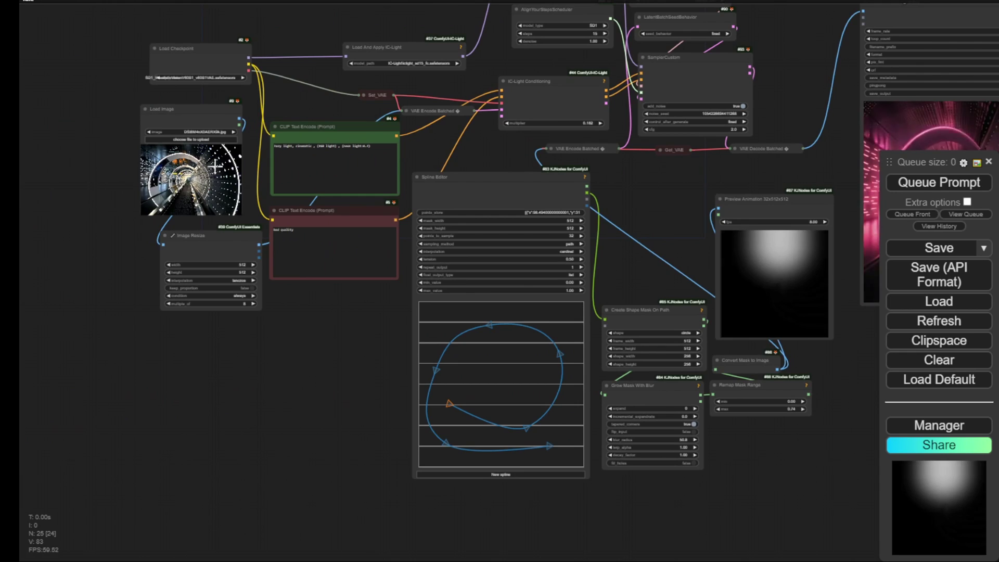
scroll(216, 167, "up", 9)
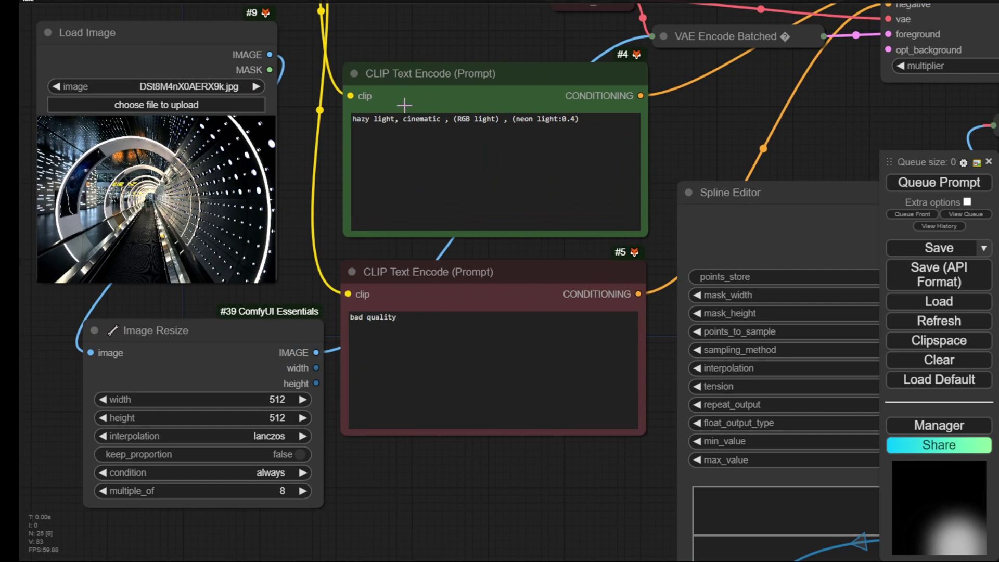
double_click(571, 118)
type("7")
left_click(597, 116)
type(", (cyber punk) , (futuristic")
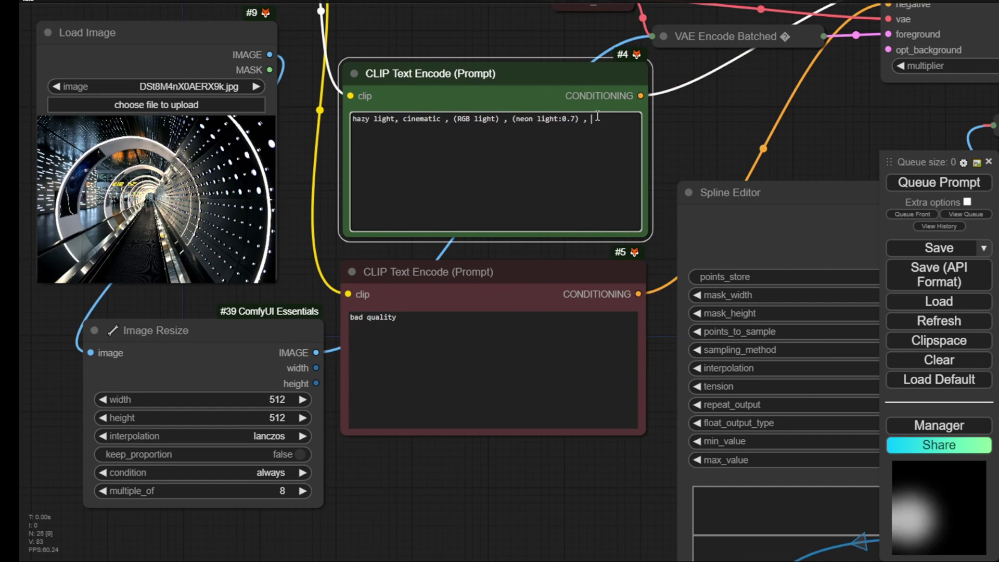
Step: Run the animation workflow on the tunnel image with the revised positive prompt
left_click(930, 184)
scroll(804, 164, "down", 5)
left_click_drag(823, 150, 392, 107)
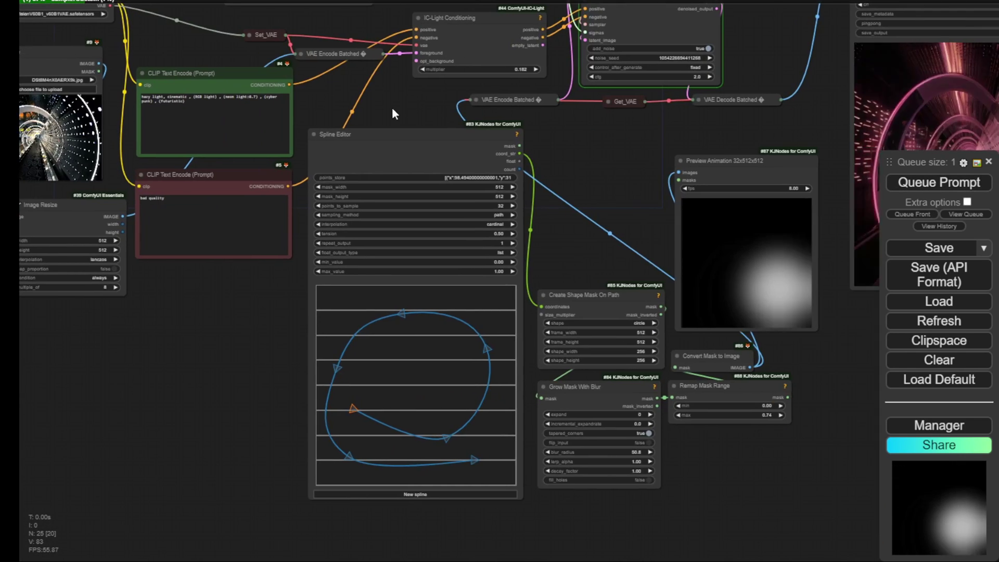
scroll(463, 116, "down", 3)
left_click_drag(675, 115, 598, 150)
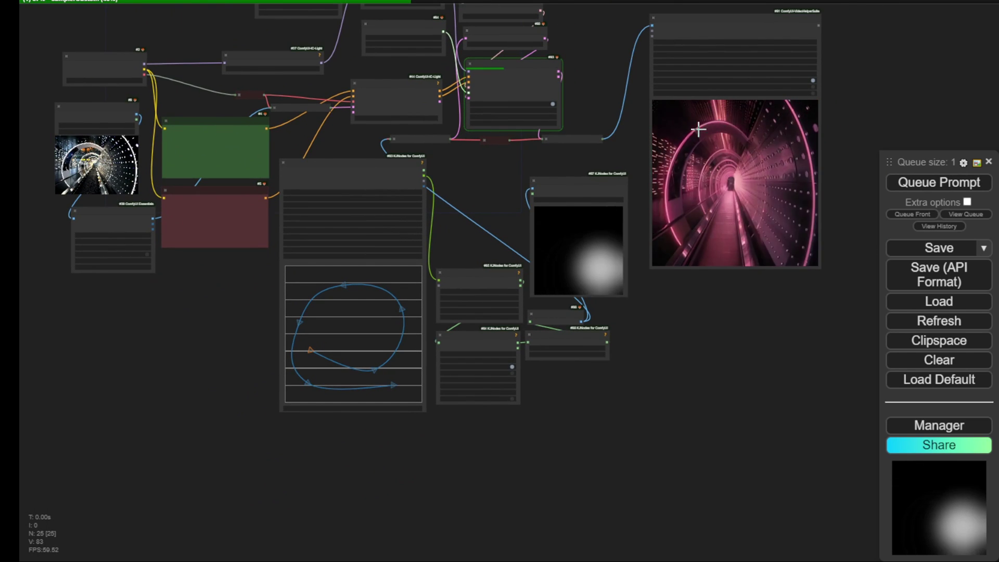
Step: Examine the new tunnel animation in Video Combine up close, comparing its lighting and details with the moving mask in Preview Animation
scroll(720, 193, "up", 4)
scroll(554, 135, "down", 1)
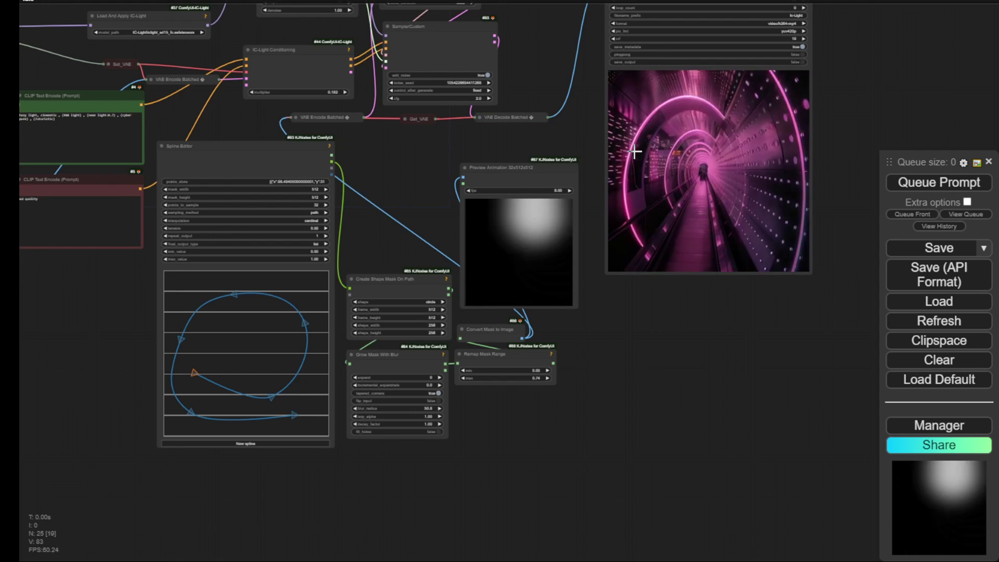
scroll(634, 152, "up", 6)
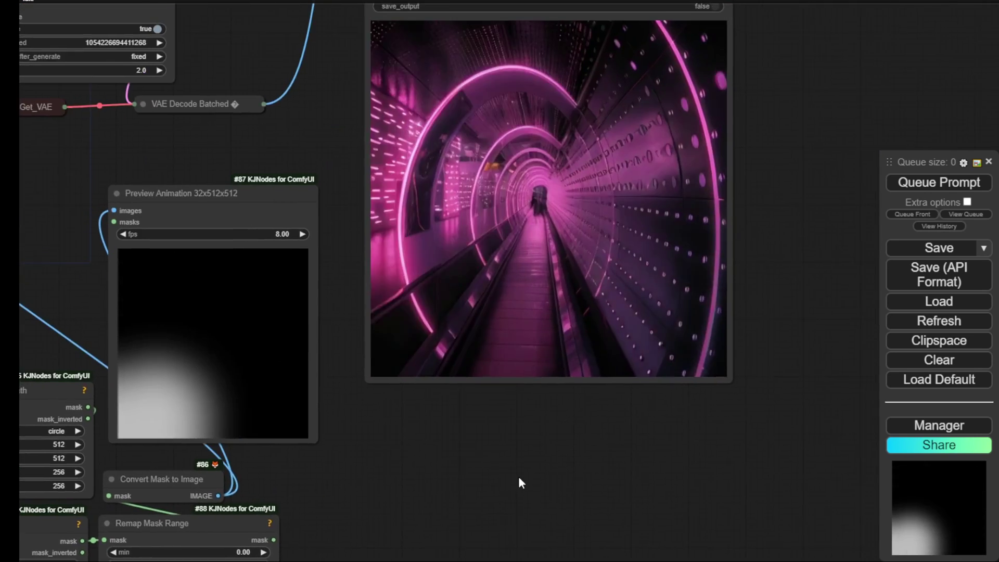
left_click_drag(520, 479, 541, 551)
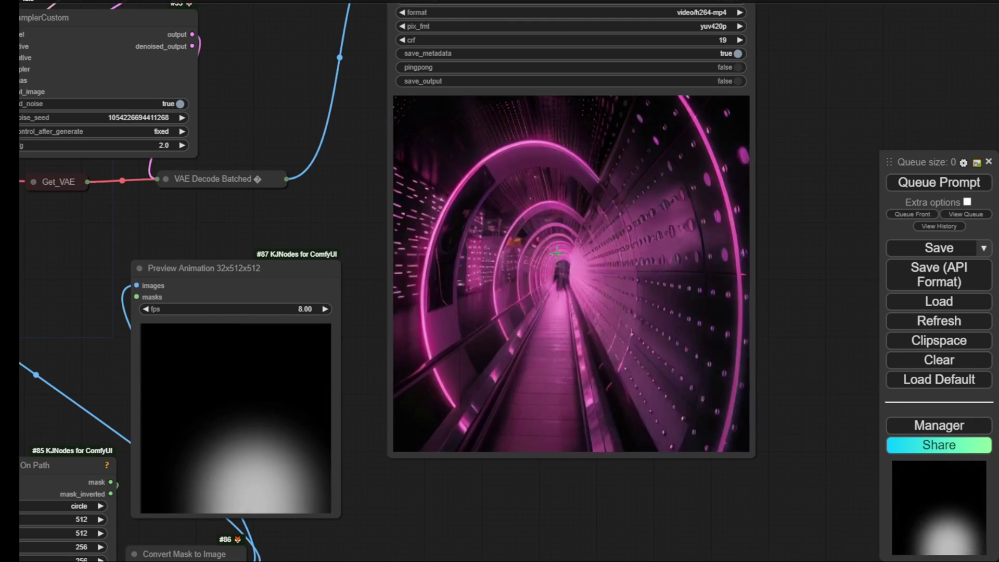
scroll(557, 254, "up", 4)
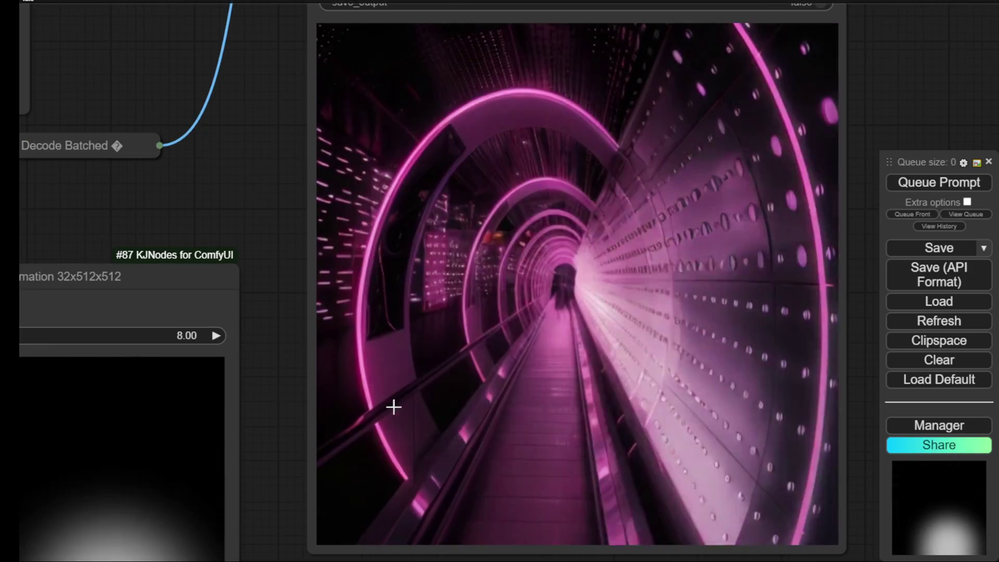
scroll(412, 136, "down", 3)
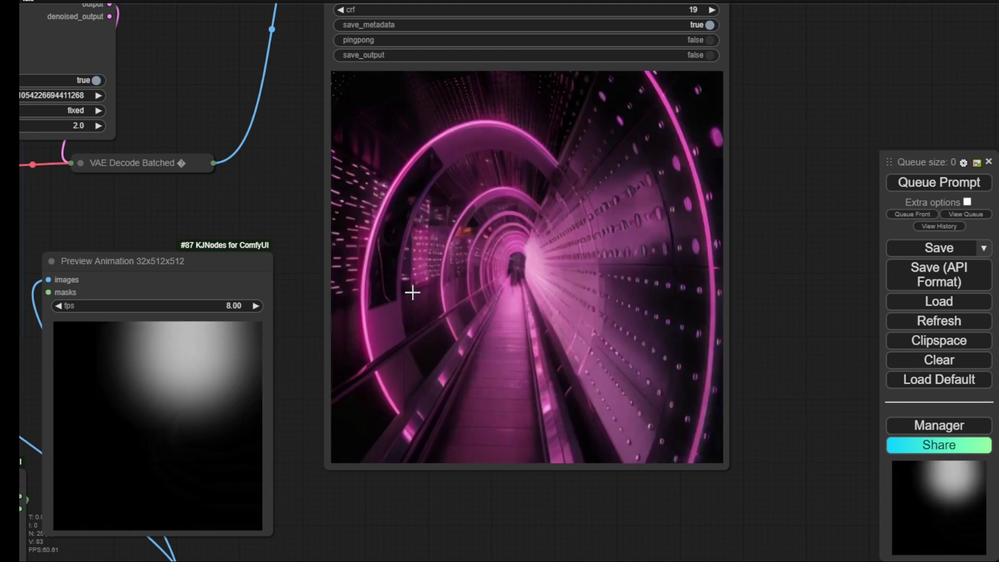
scroll(417, 287, "up", 9)
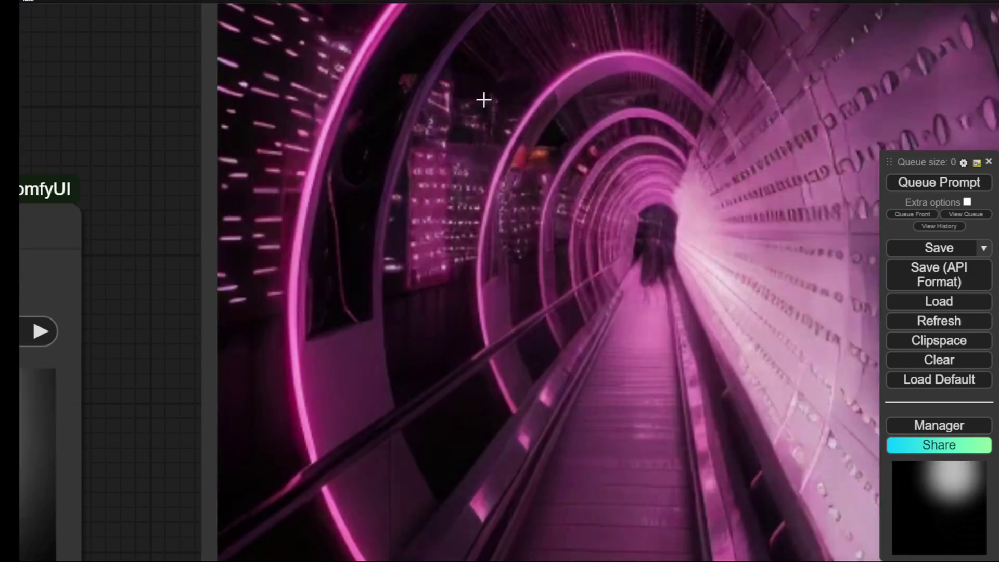
scroll(450, 155, "down", 4)
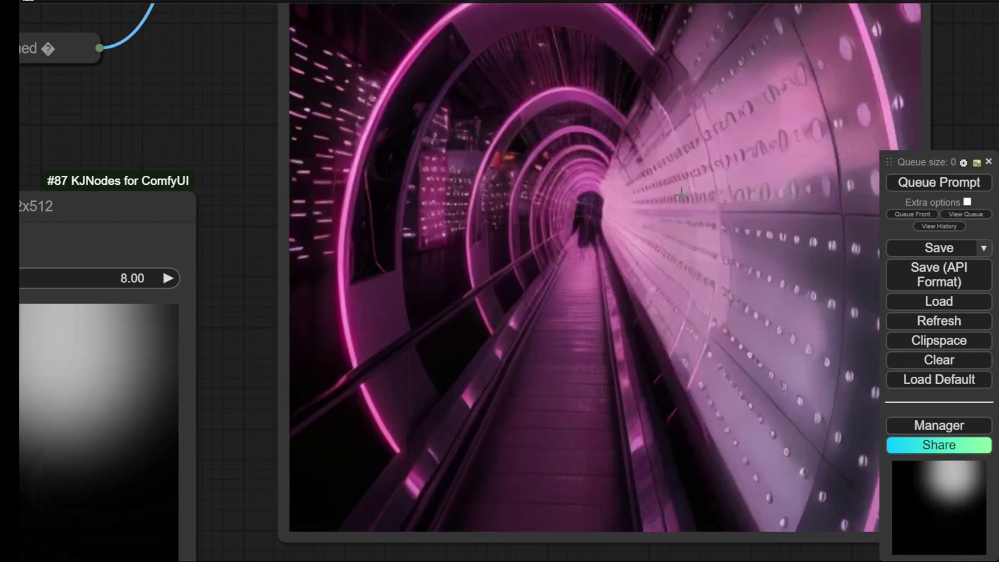
scroll(606, 184, "down", 8)
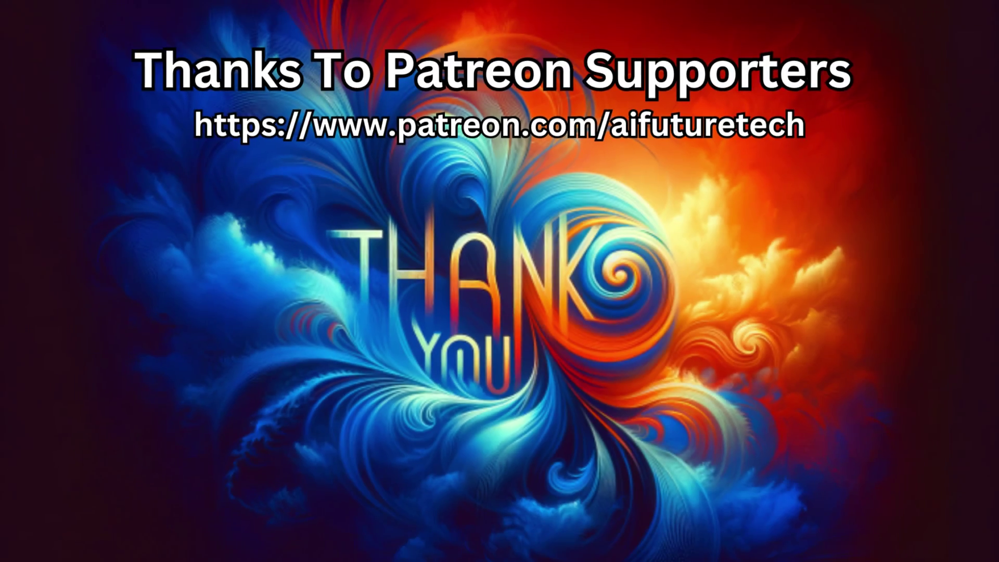